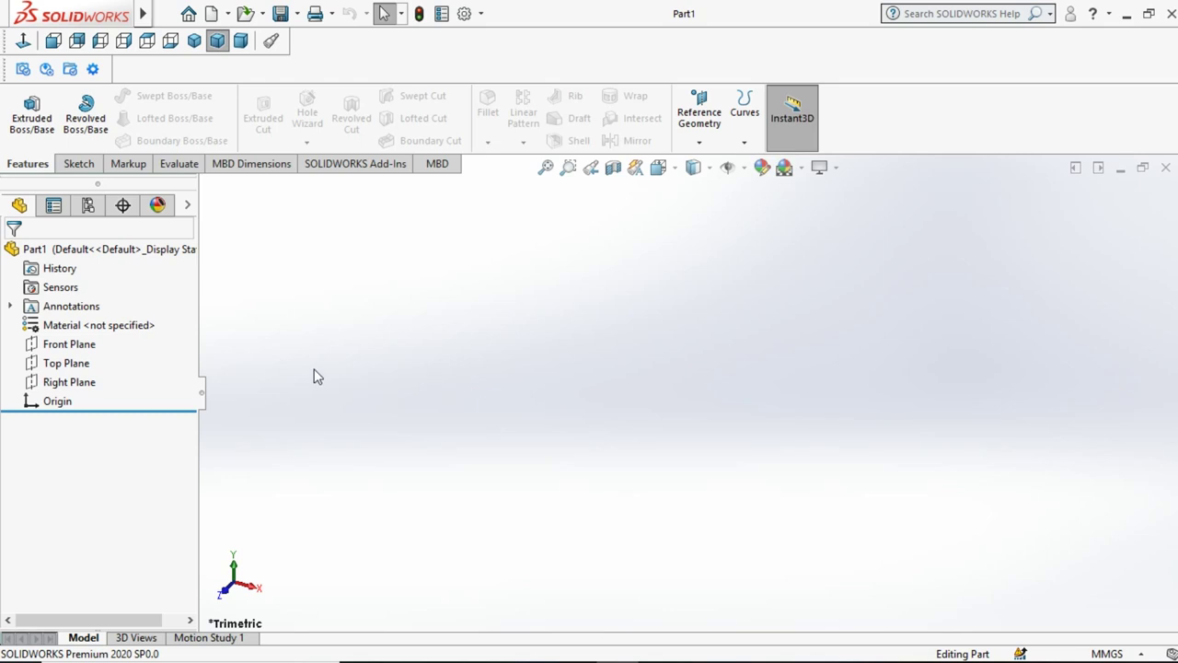
# Step: Start a new sketch on the Top Plane
pyautogui.click(86, 367)
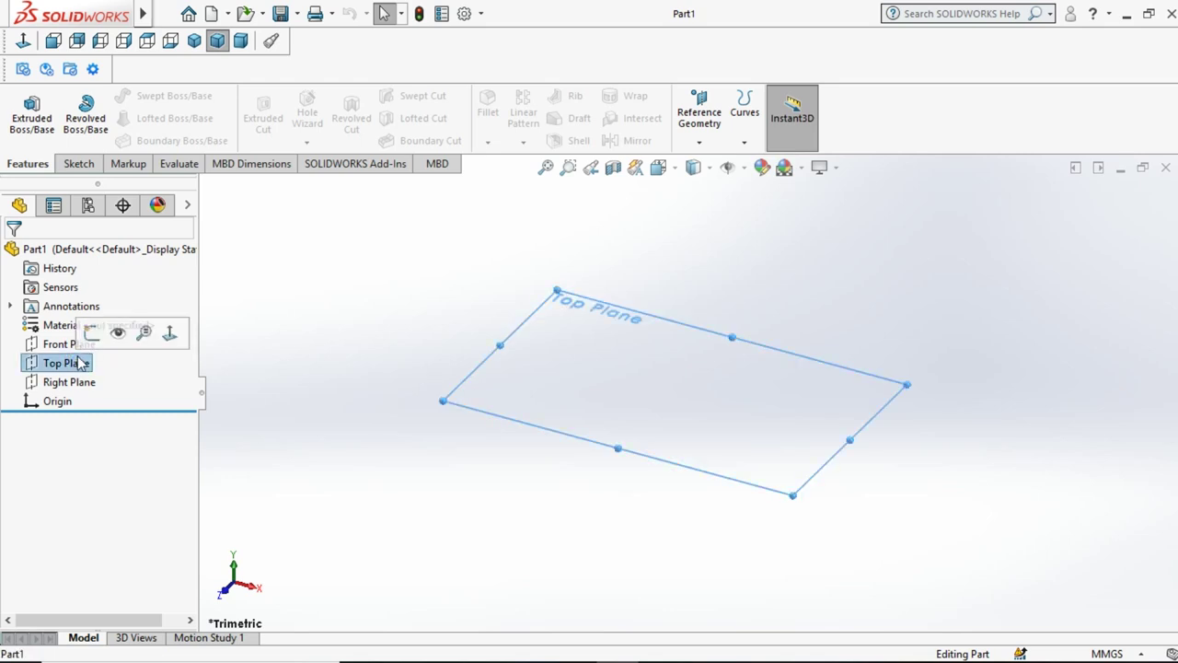
pyautogui.click(88, 333)
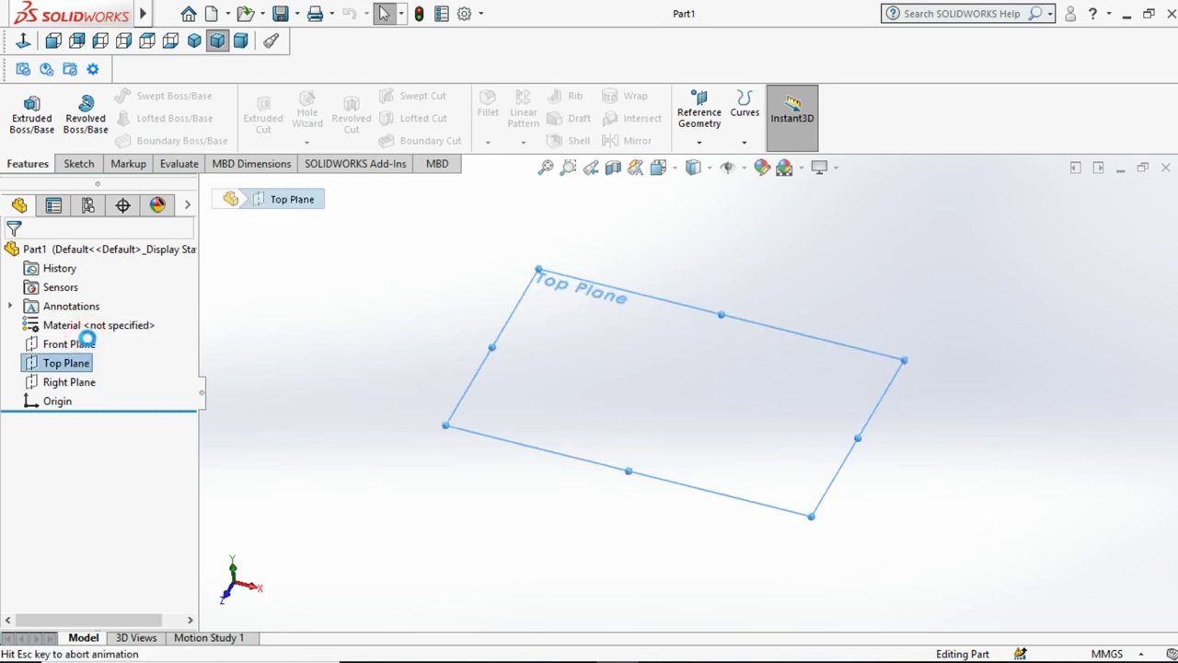
pyautogui.click(318, 343)
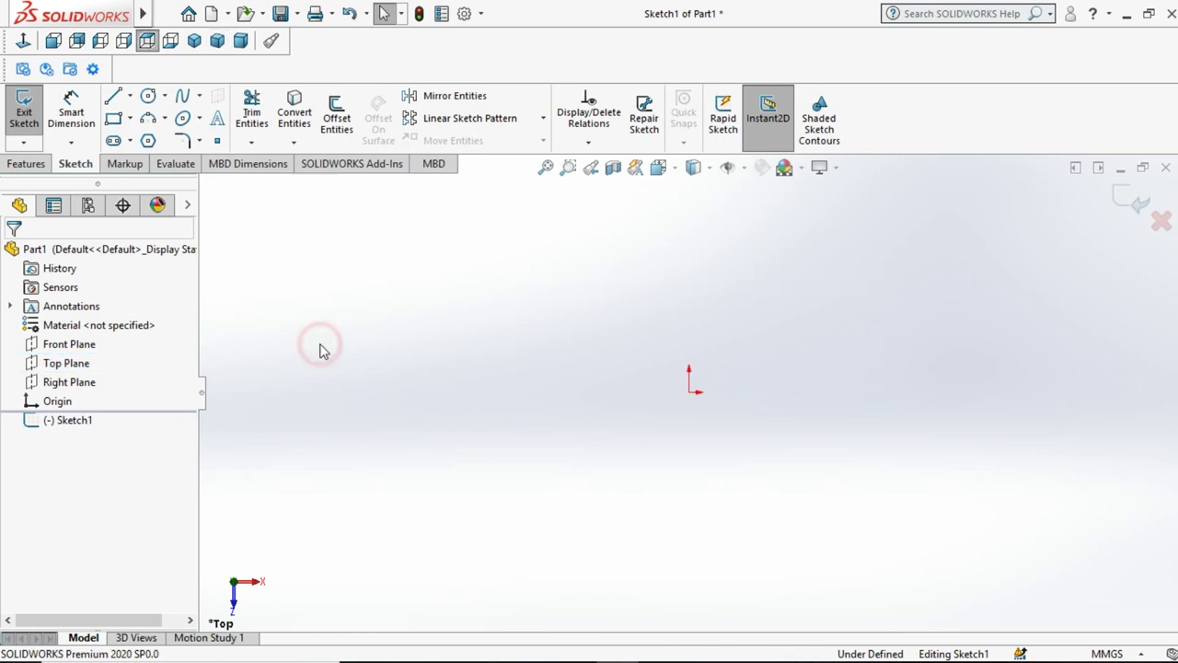
# Step: Draw a horizontal straight slot just left of the origin
pyautogui.click(128, 141)
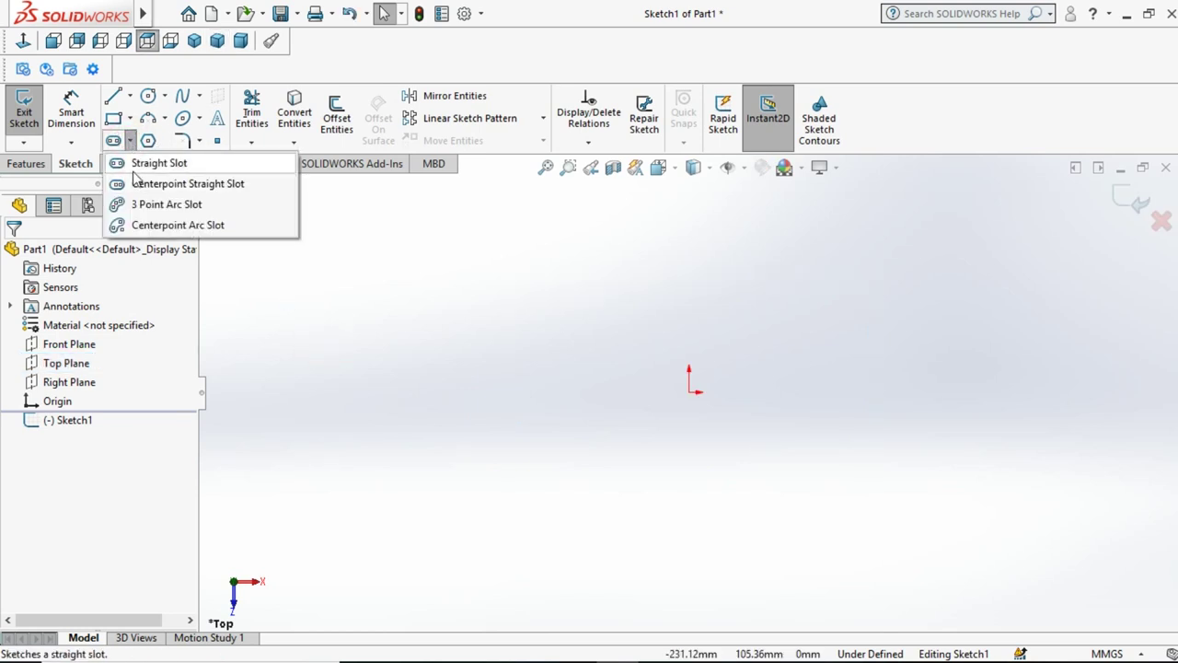
pyautogui.click(136, 167)
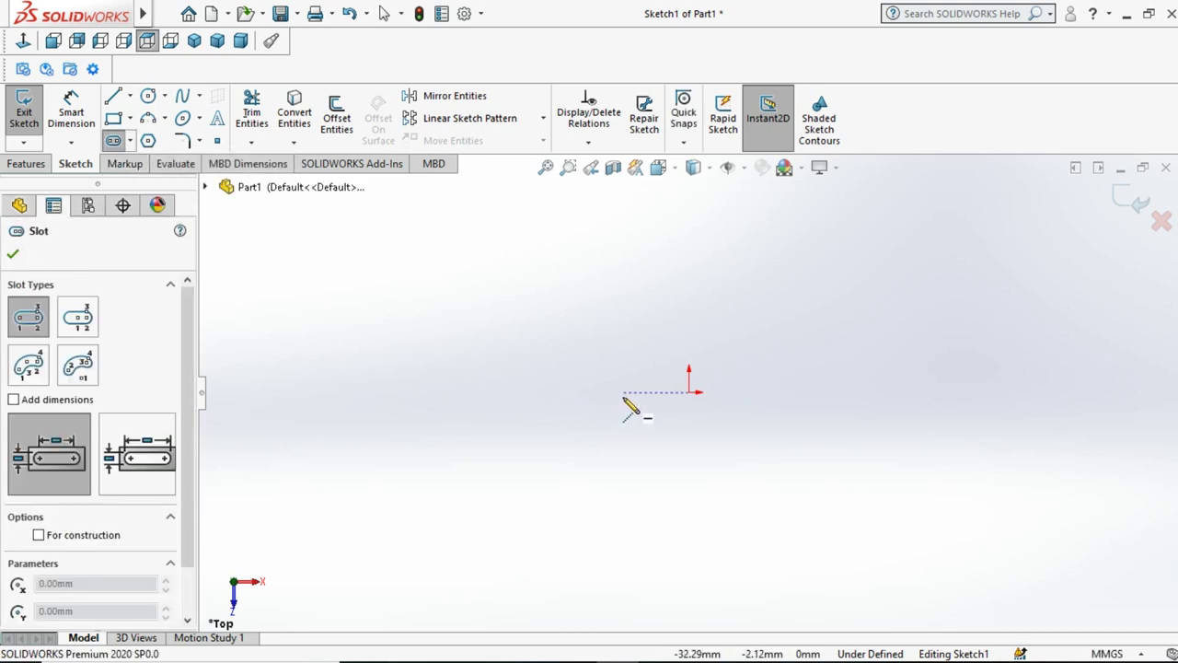
pyautogui.click(625, 393)
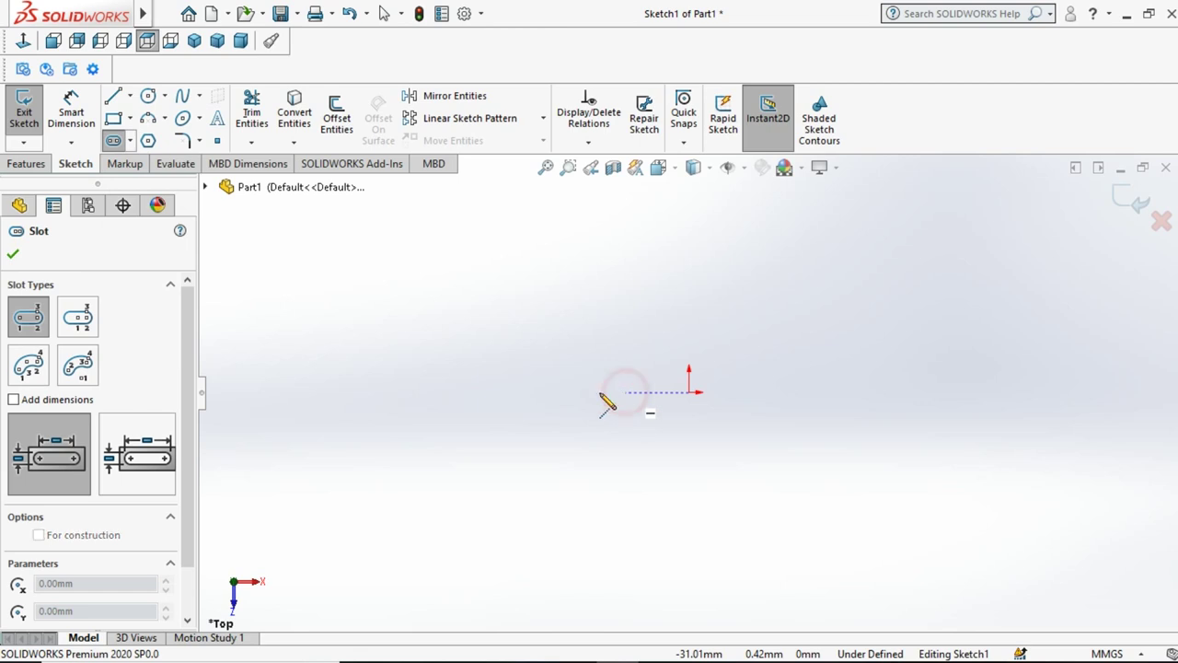
pyautogui.click(507, 392)
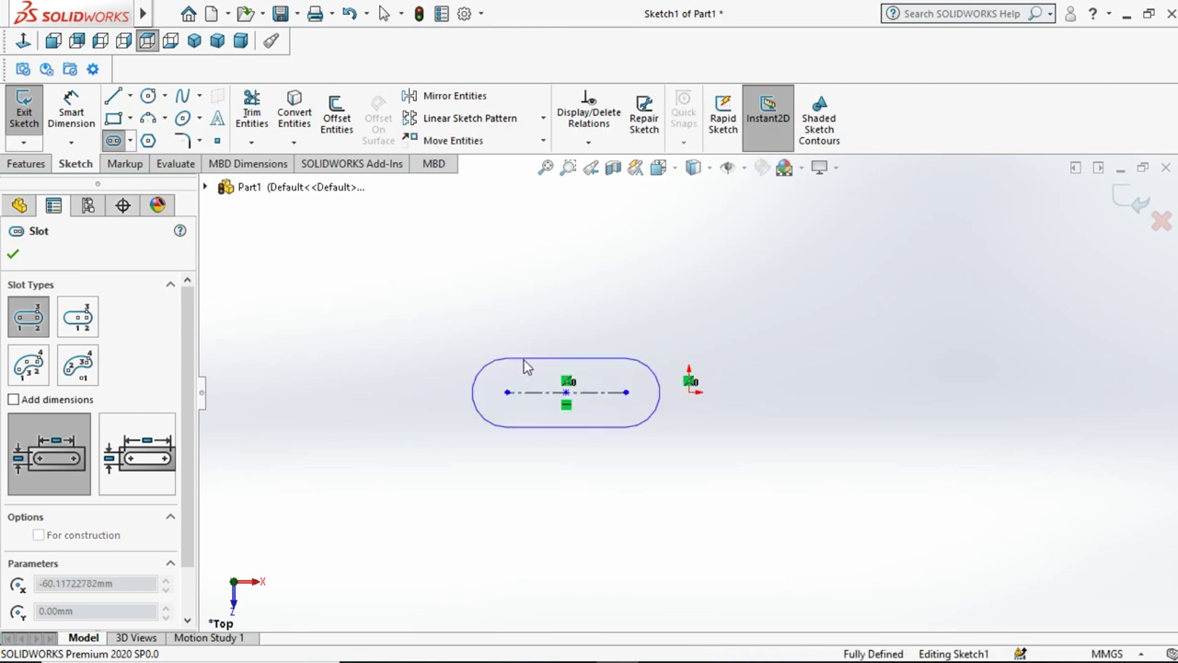
pyautogui.click(526, 367)
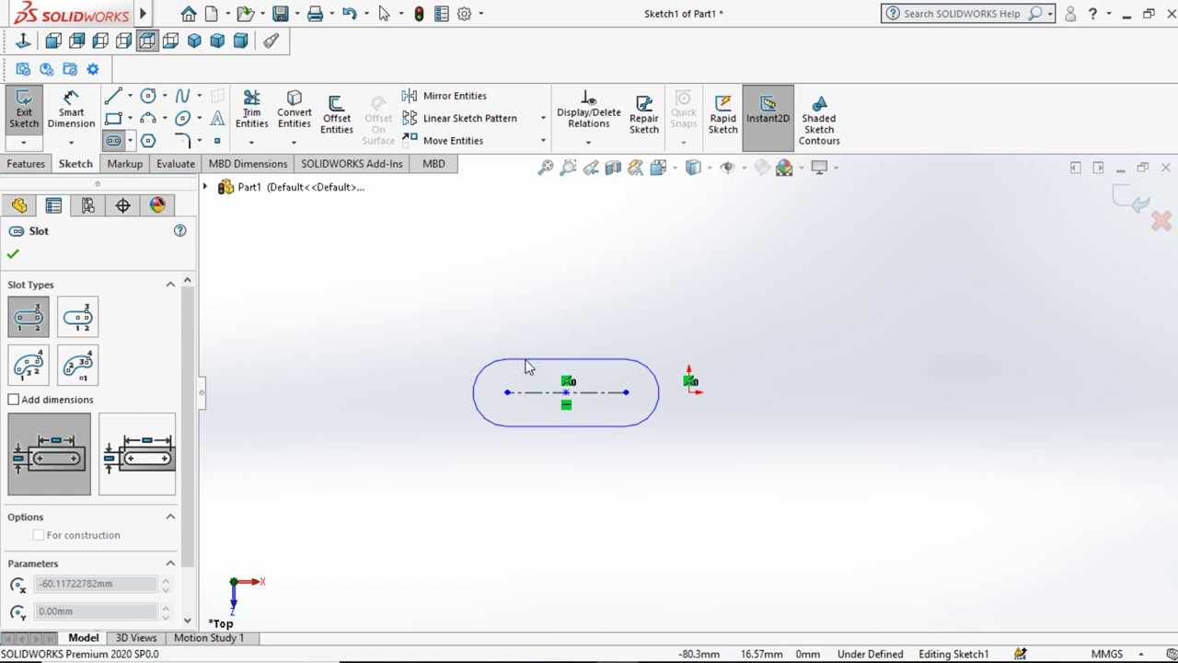
pyautogui.click(385, 14)
pyautogui.click(379, 322)
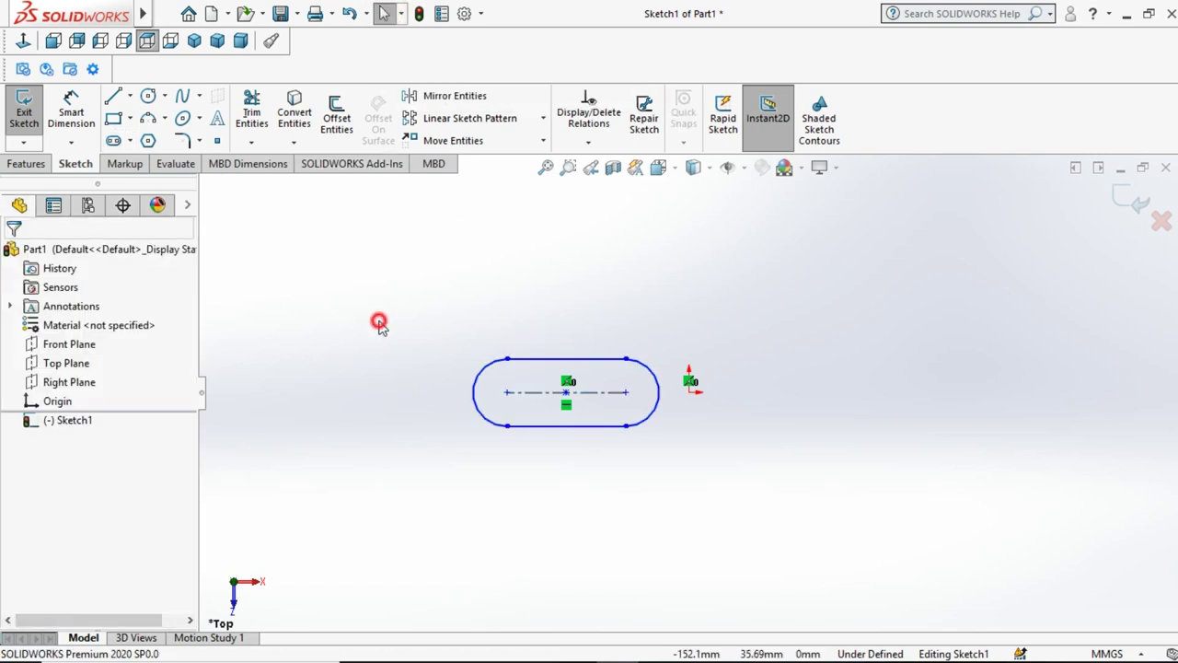
pyautogui.click(654, 316)
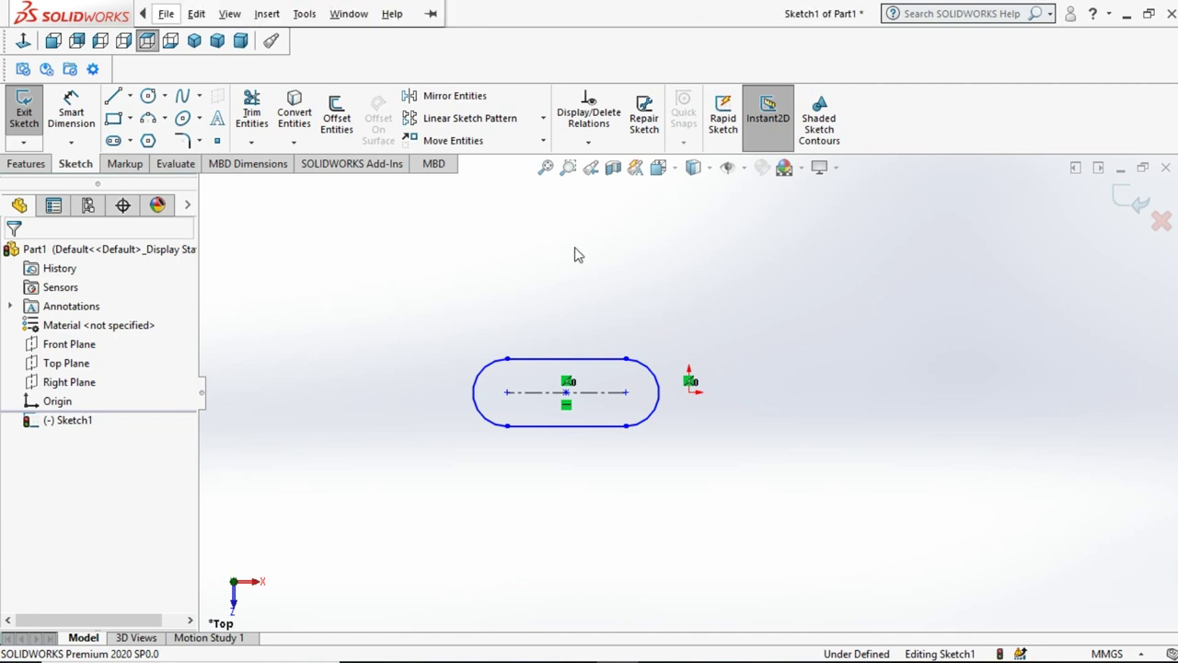
# Step: Dimension the slot centre 8 mm from the origin
pyautogui.click(303, 13)
pyautogui.click(74, 108)
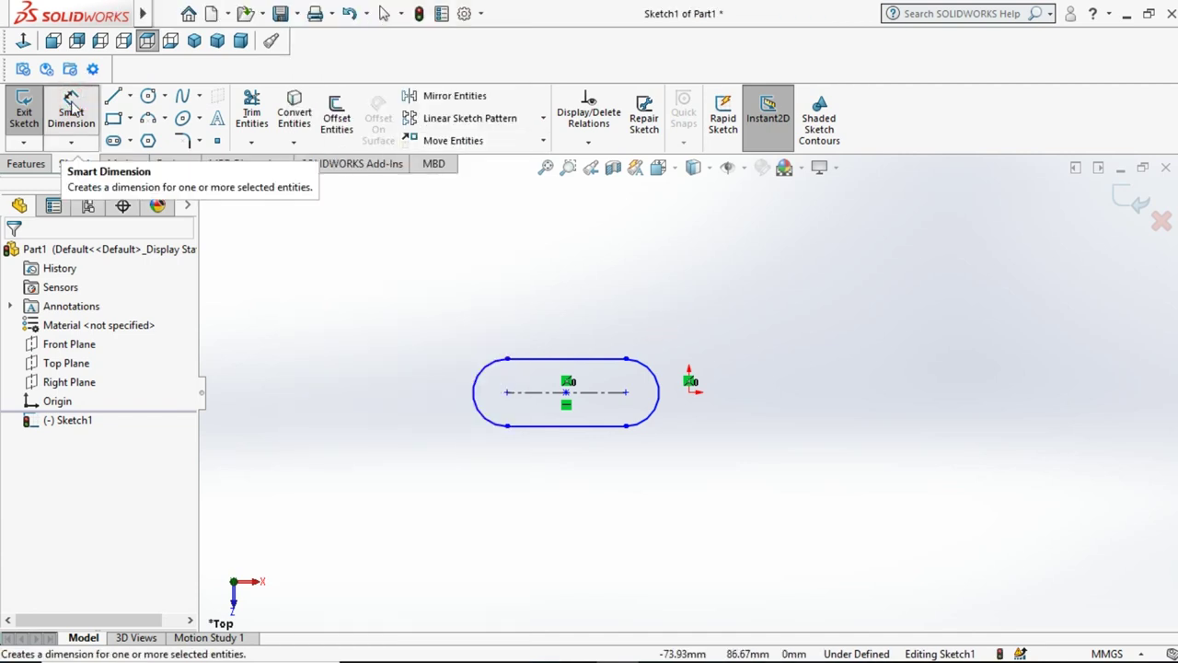
pyautogui.click(689, 392)
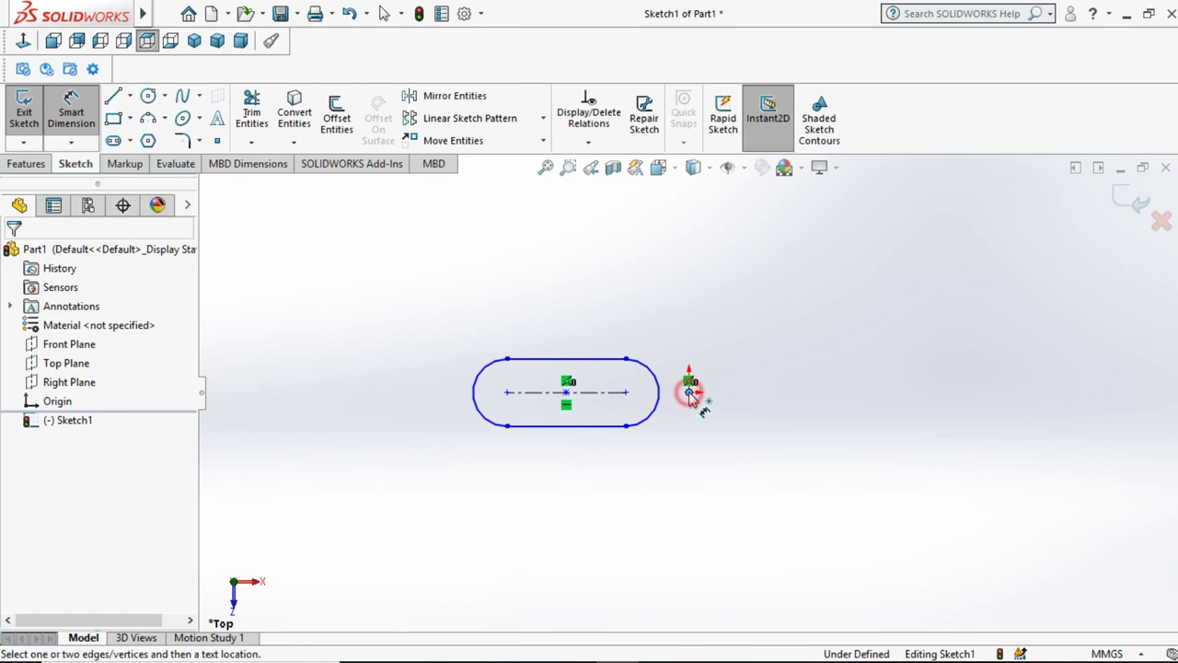
pyautogui.click(565, 394)
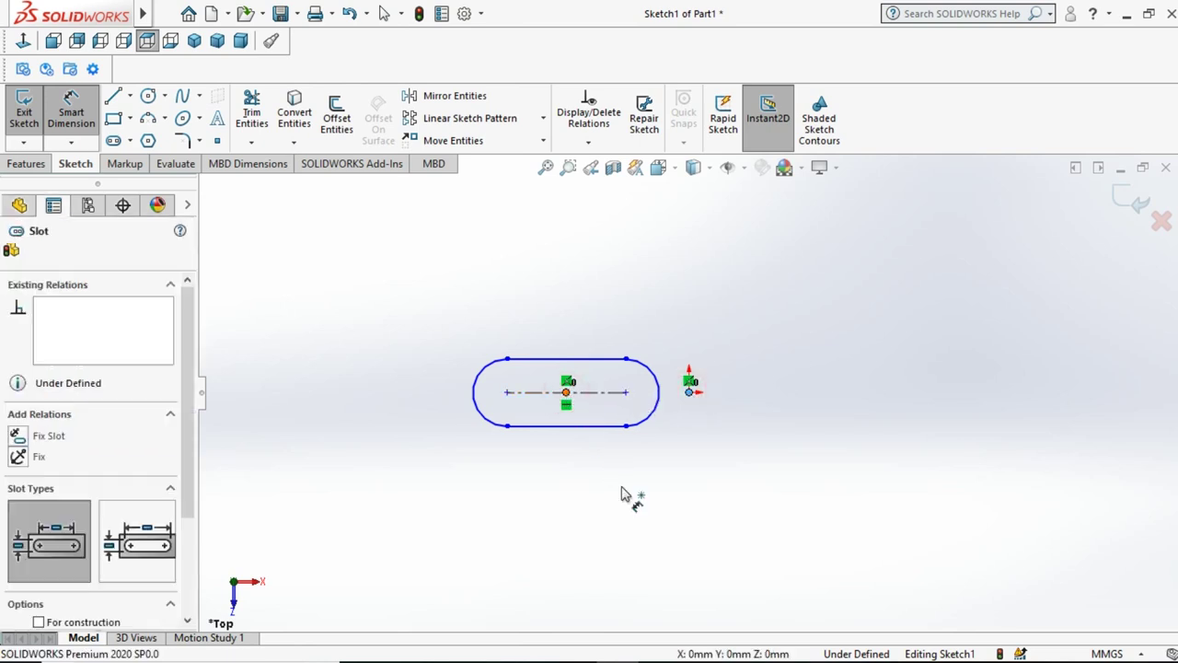
pyautogui.click(633, 495)
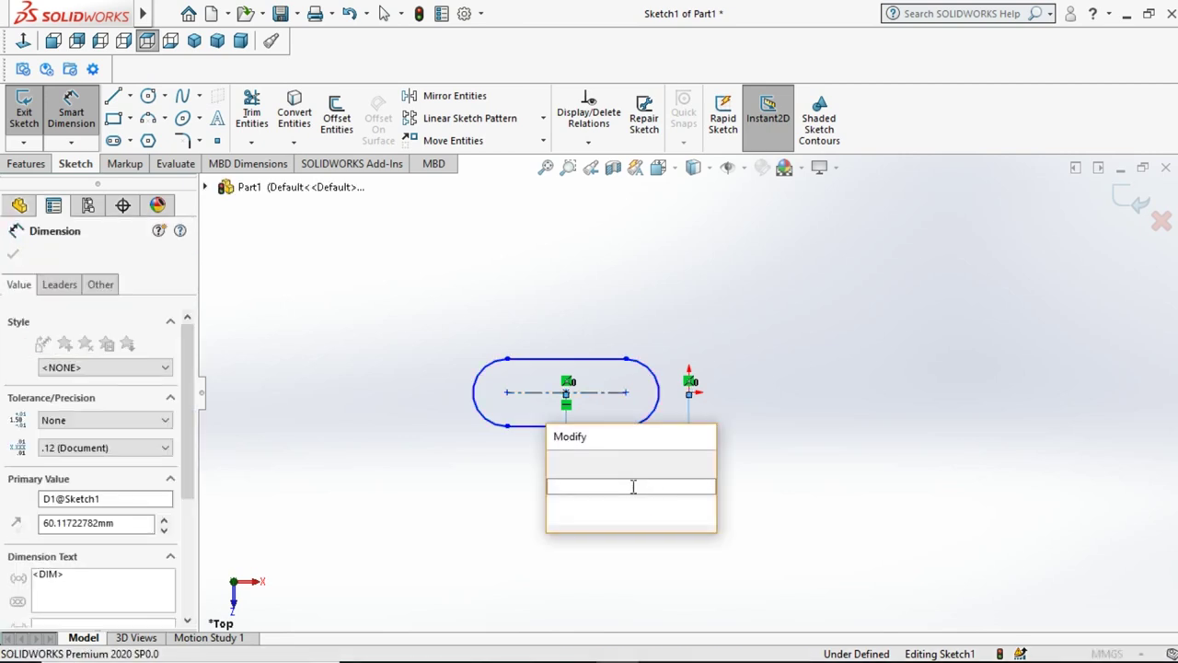
pyautogui.write('8')
pyautogui.press('Return')
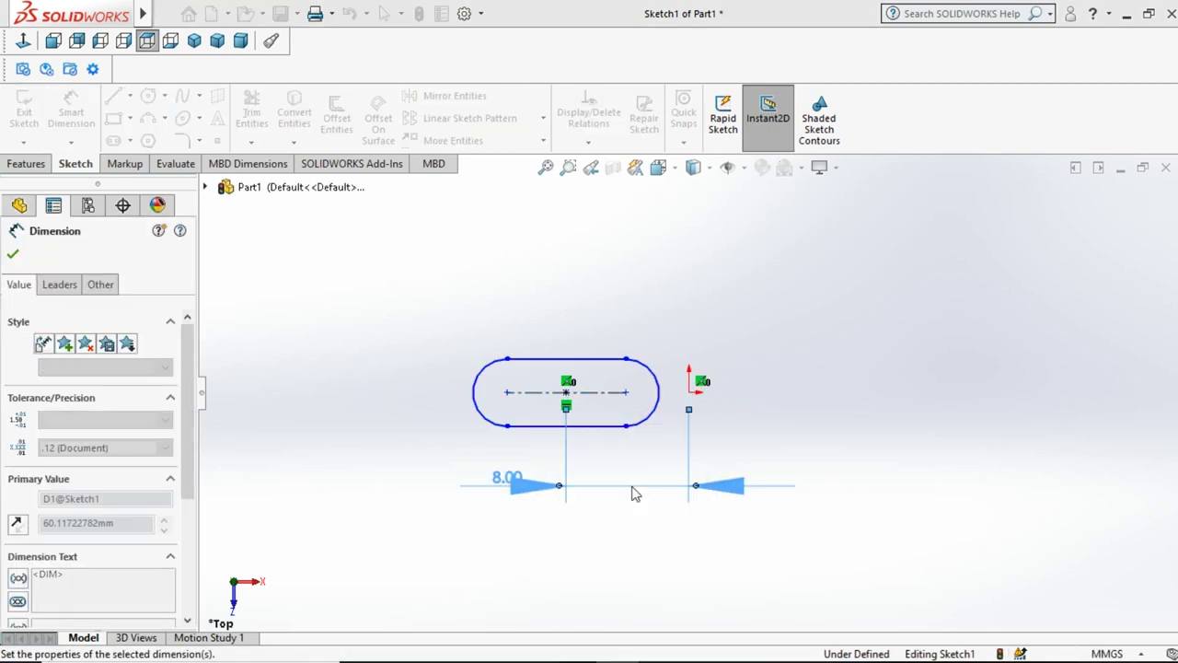
pyautogui.click(505, 474)
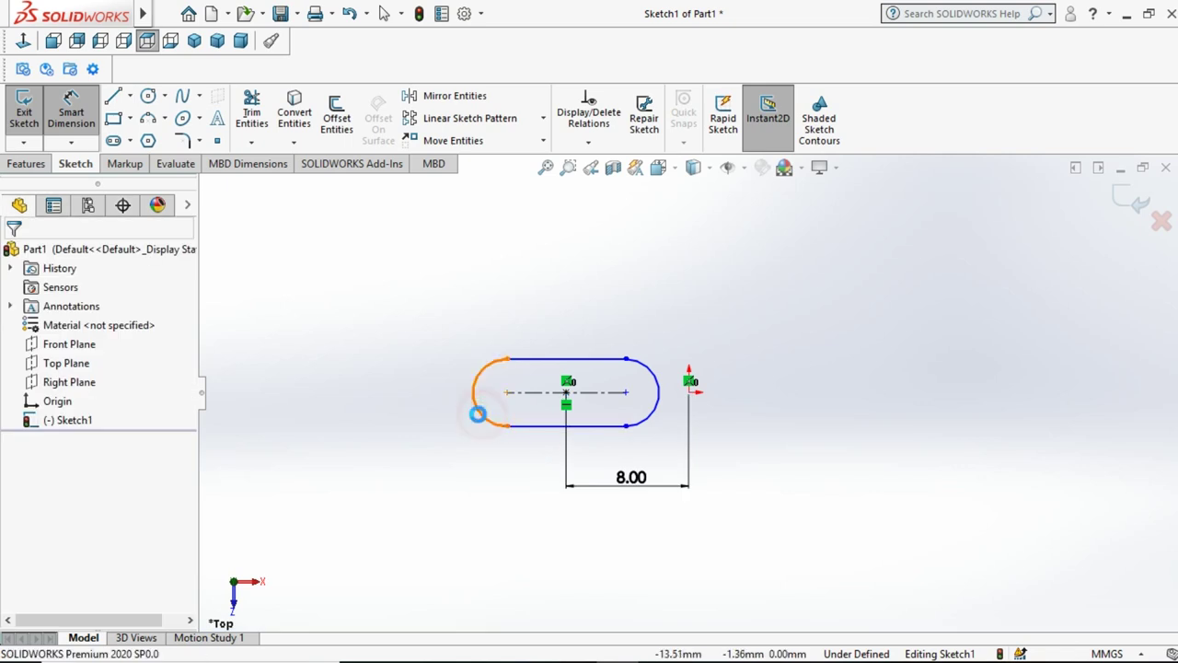
# Step: Give the slot's end arc a radius of 1.4 mm
pyautogui.click(483, 419)
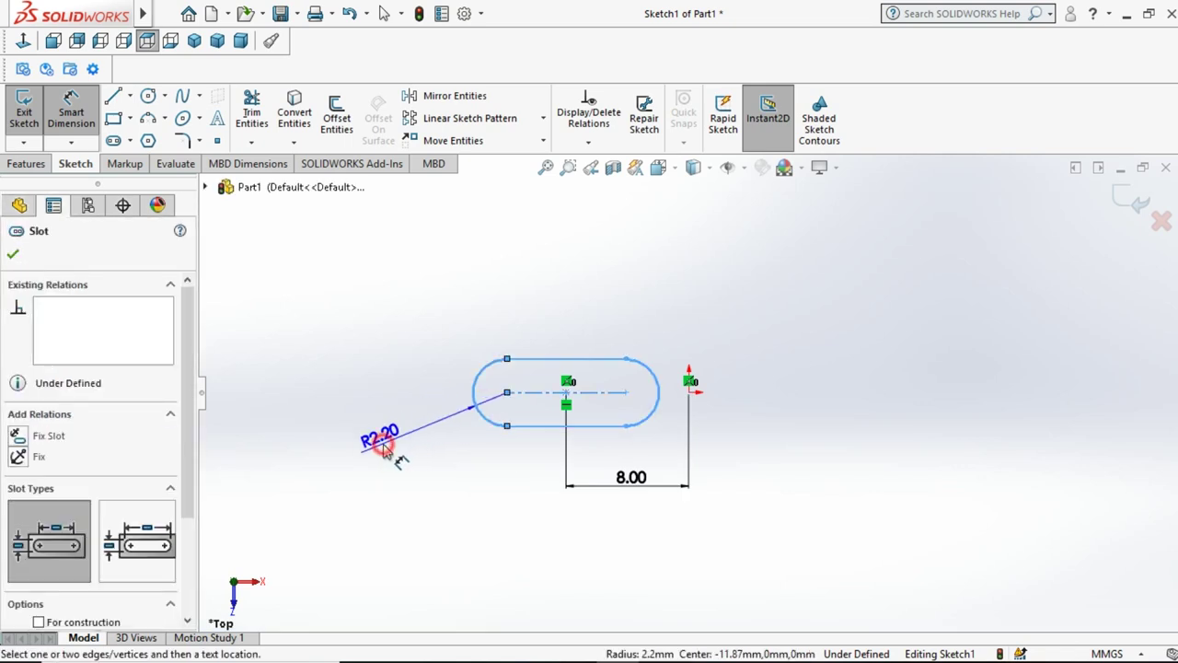
pyautogui.click(385, 449)
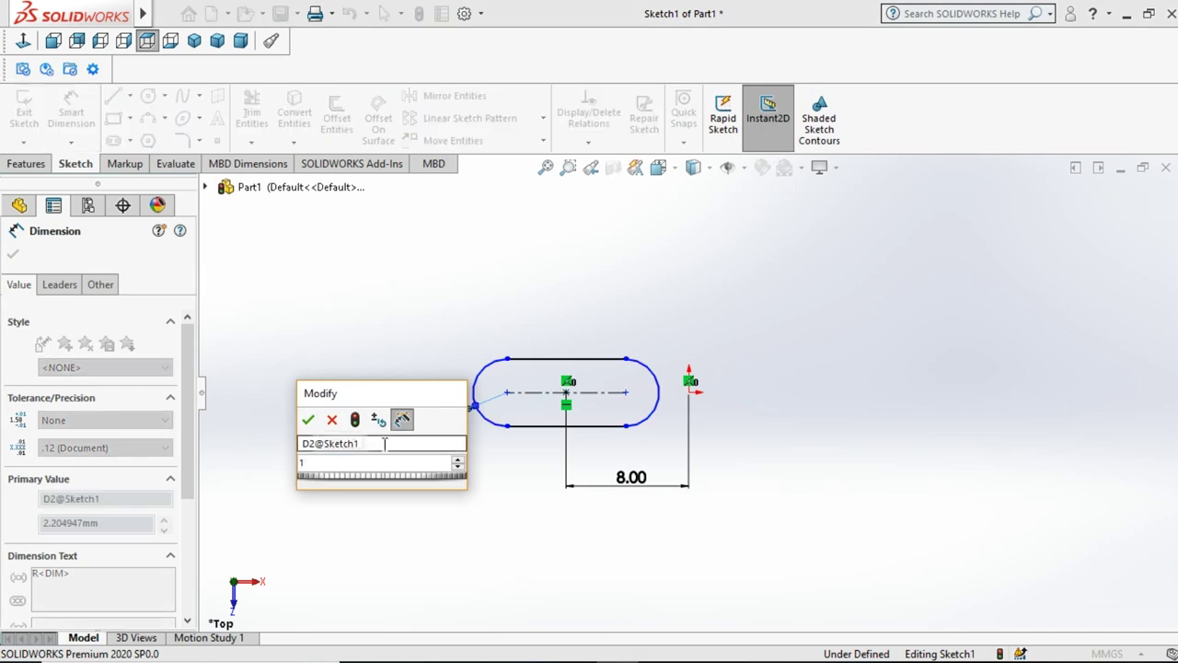
pyautogui.write('1.')
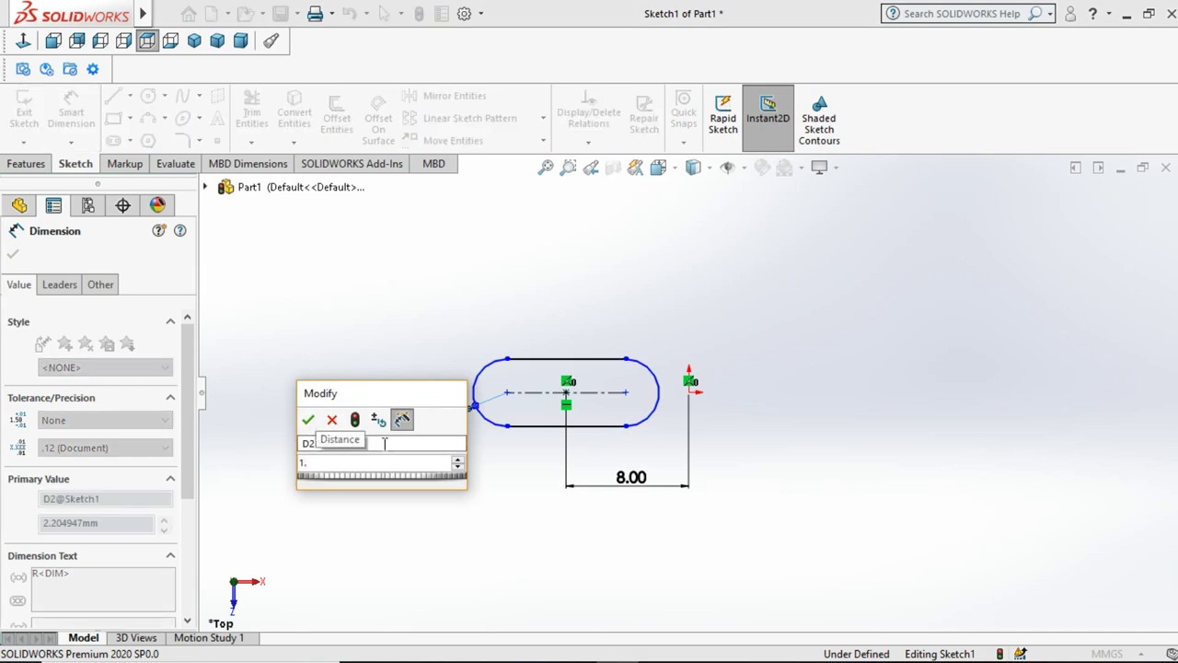
pyautogui.write('4')
pyautogui.press('Escape')
pyautogui.press('Escape')
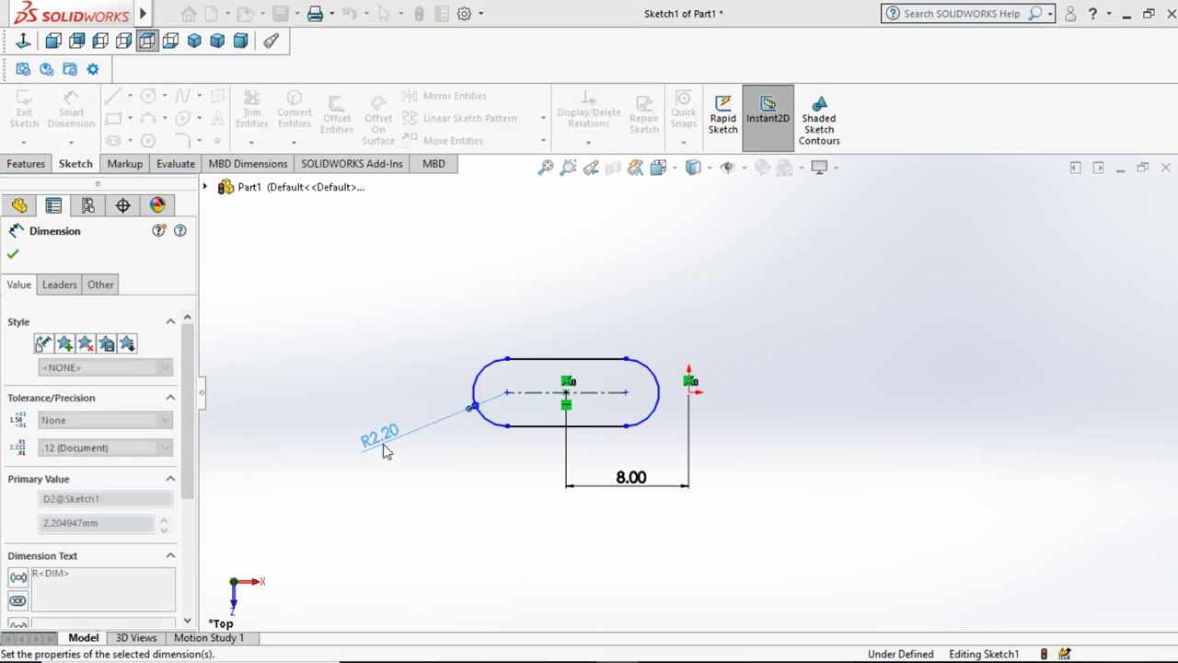
pyautogui.click(388, 373)
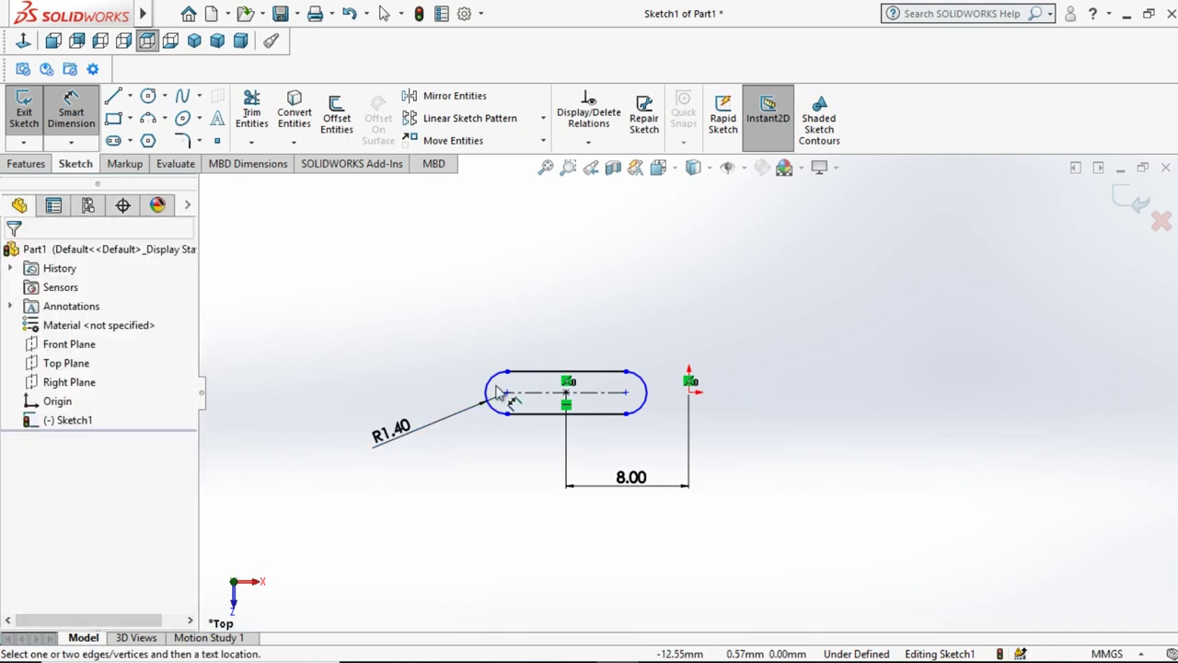
# Step: Set the slot's straight top edge length to 2 mm
pyautogui.click(543, 369)
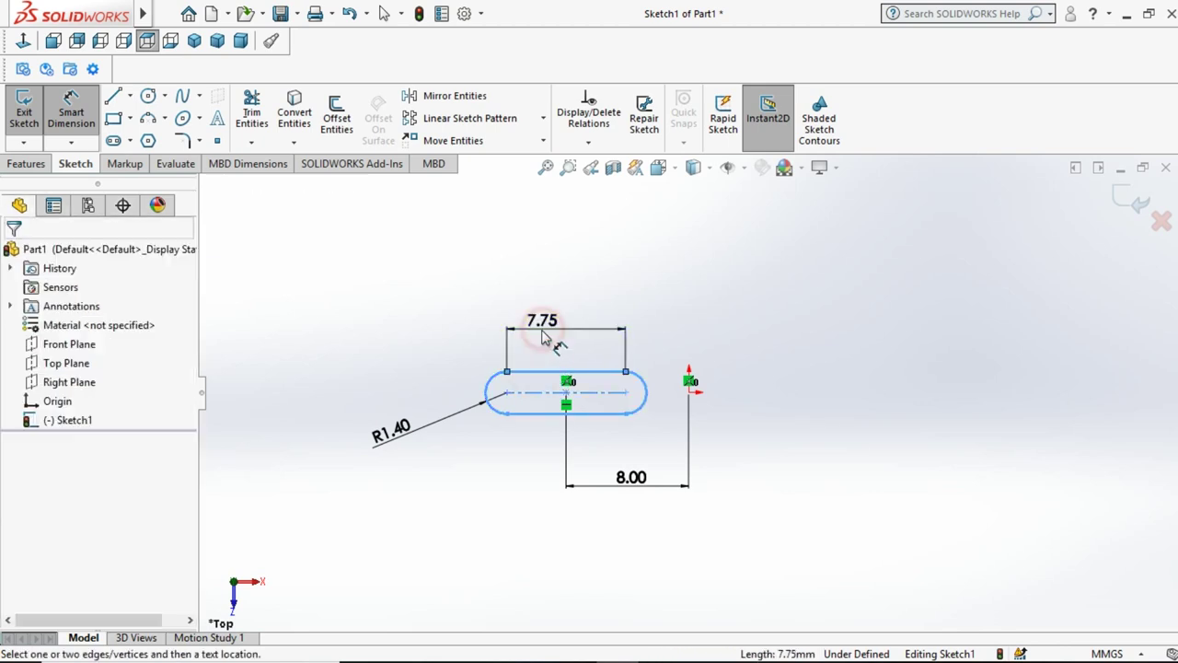
pyautogui.click(543, 336)
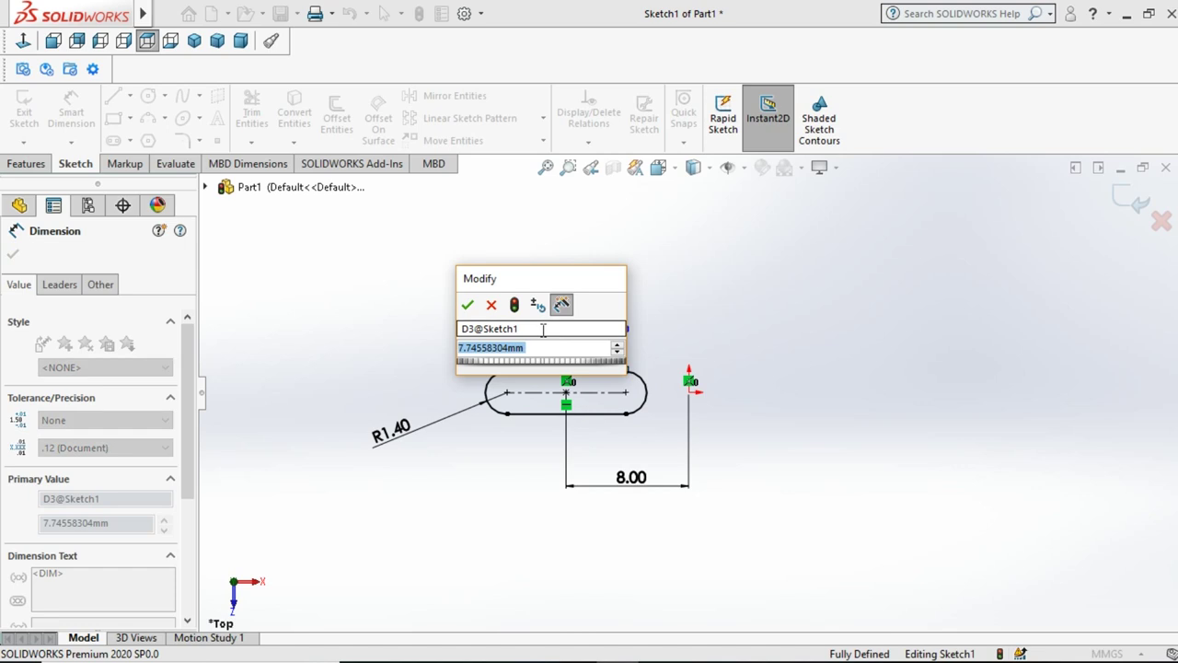
pyautogui.write('2')
pyautogui.press('Return')
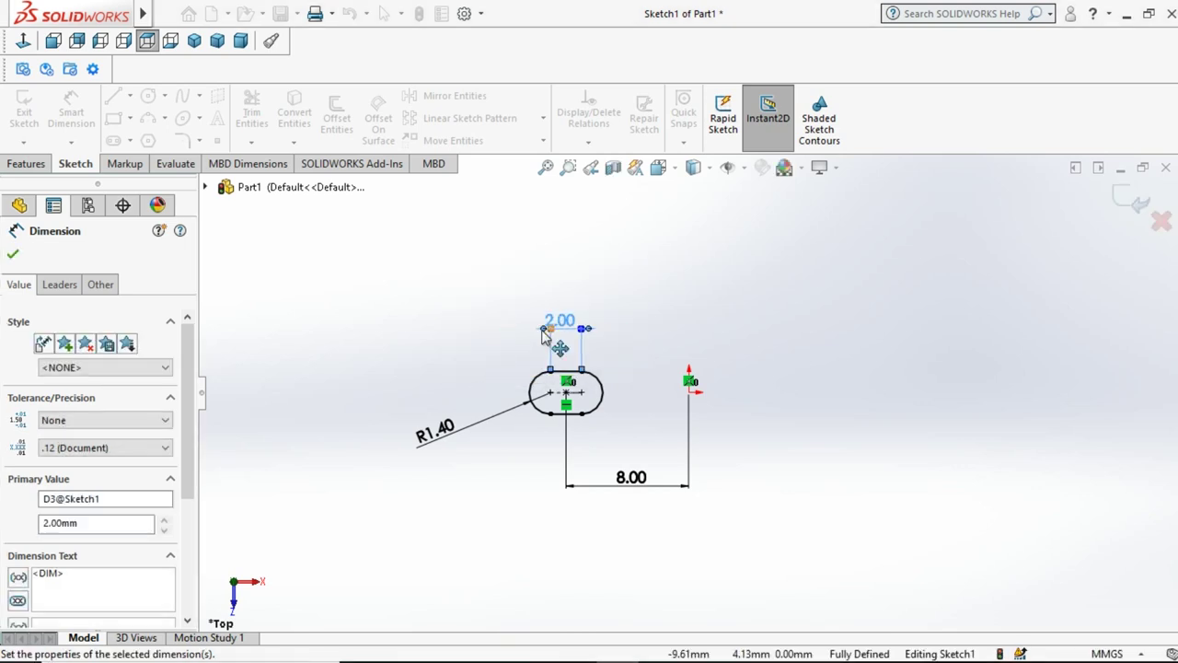
pyautogui.click(465, 343)
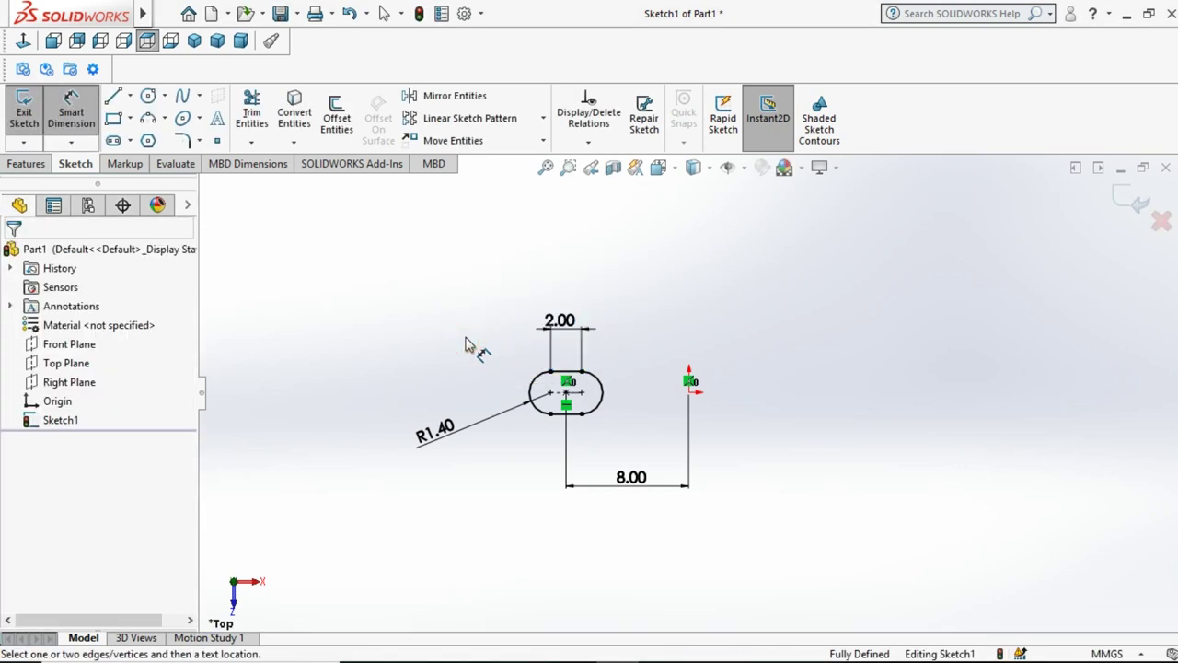
pyautogui.press('alt')
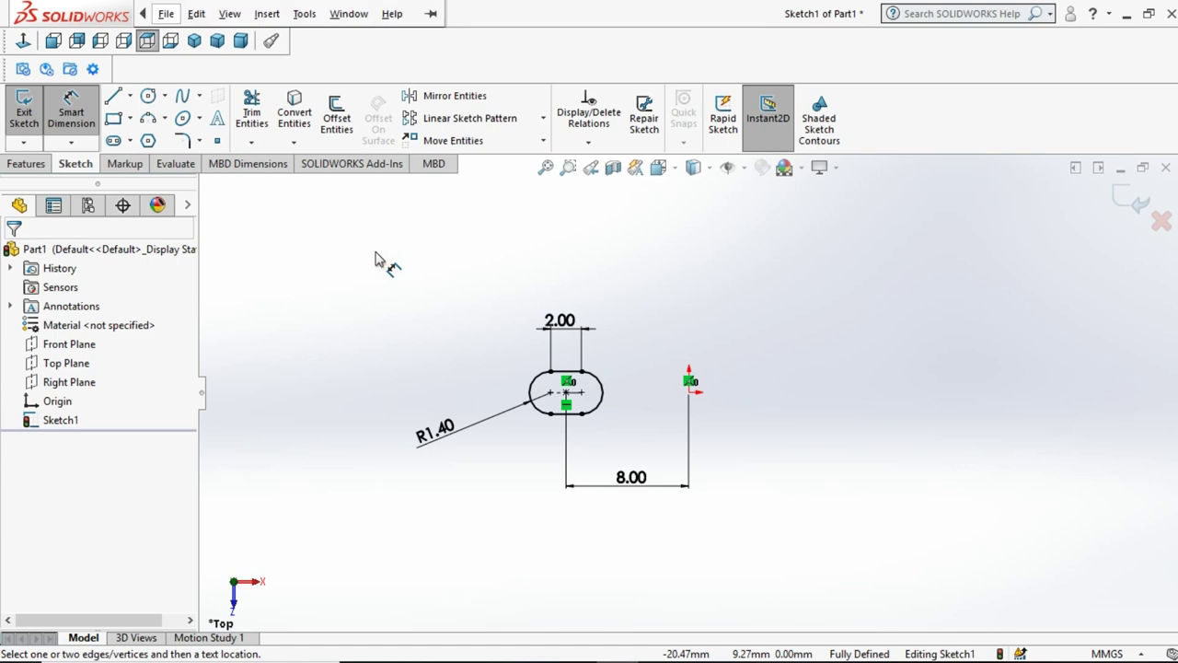
# Step: Draw a centerline straight up from the origin and constrain it vertical
pyautogui.click(394, 14)
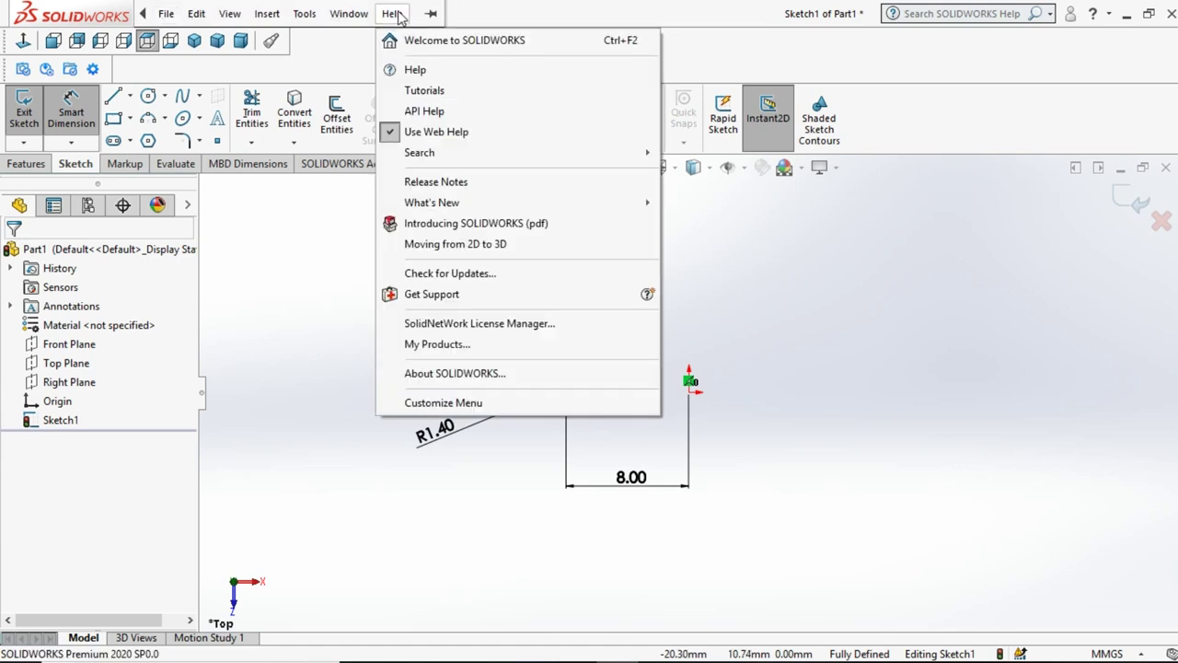
pyautogui.click(166, 13)
pyautogui.click(512, 254)
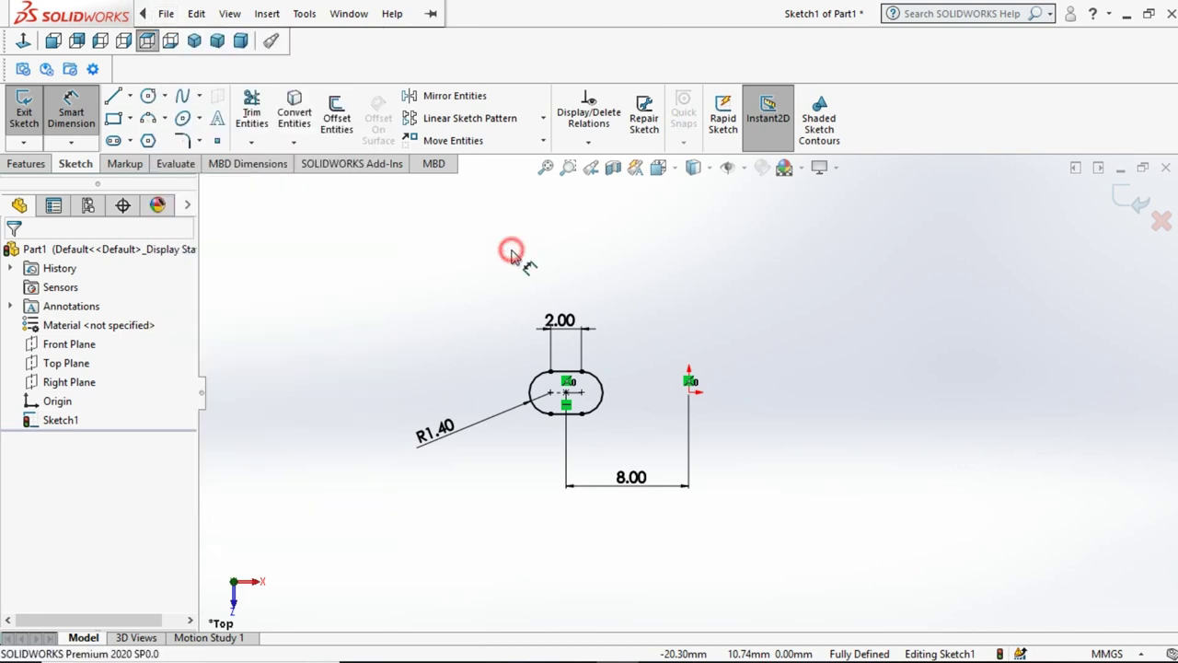
pyautogui.click(351, 268)
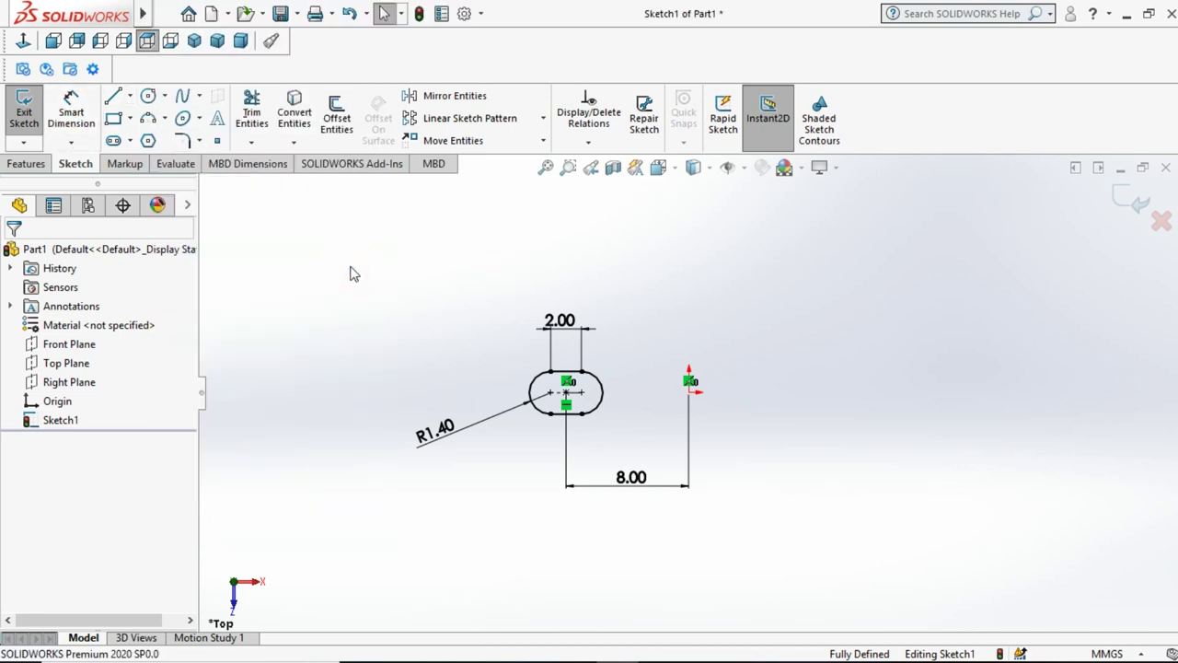
pyautogui.click(130, 96)
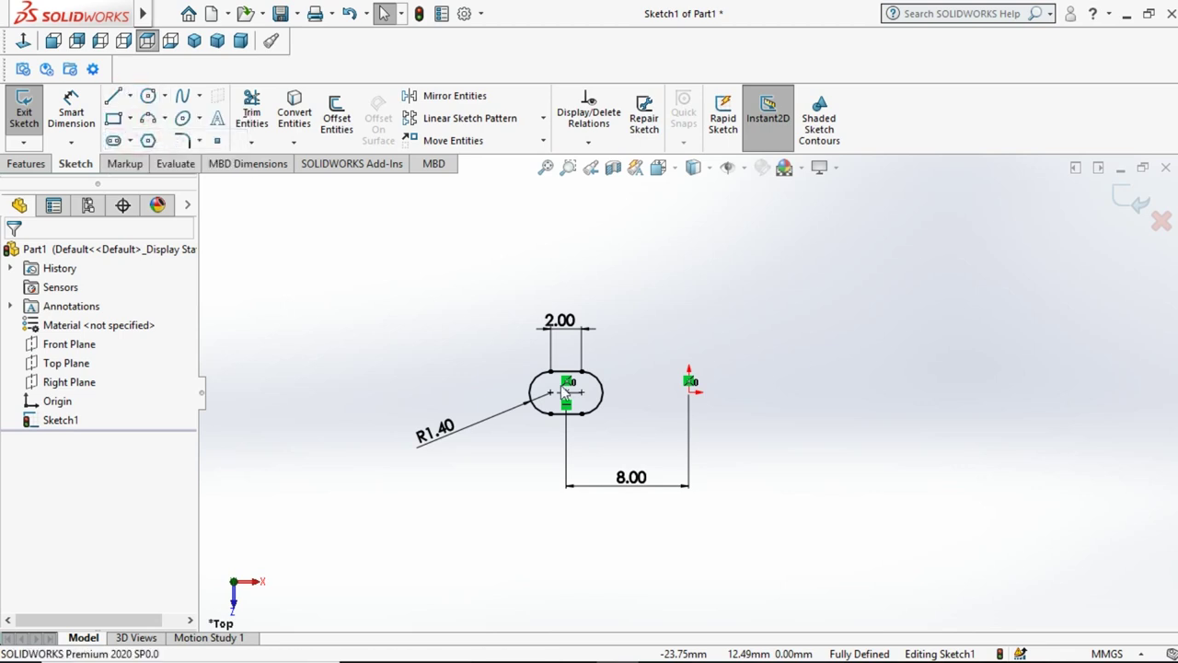
pyautogui.click(689, 392)
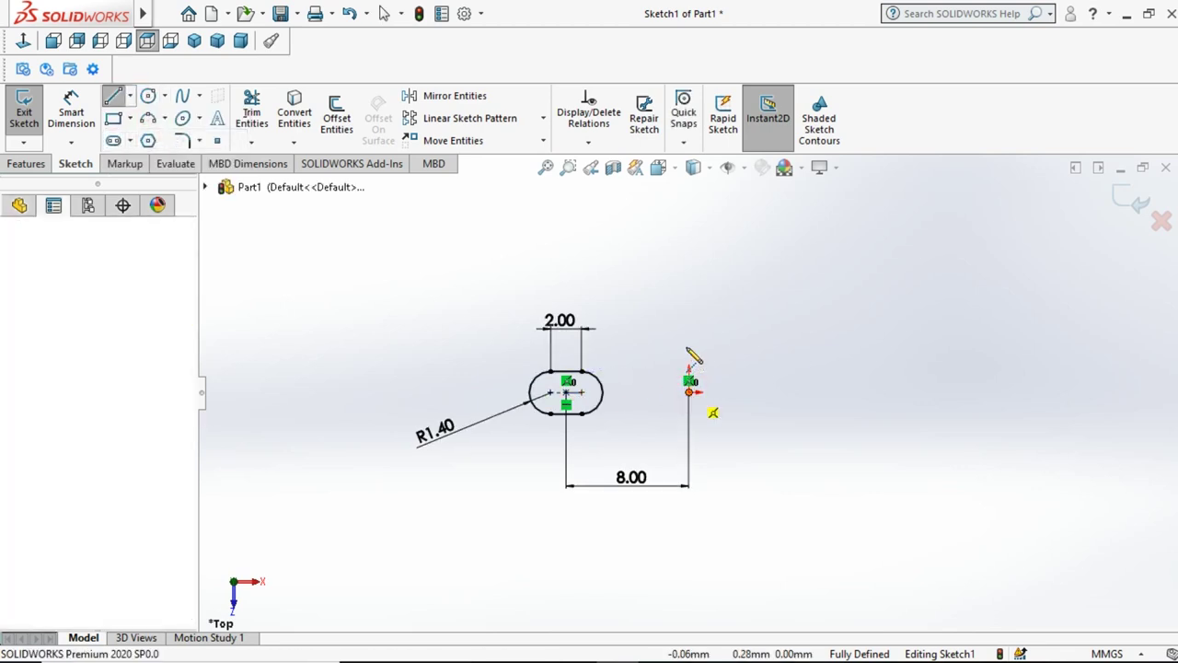
pyautogui.click(689, 246)
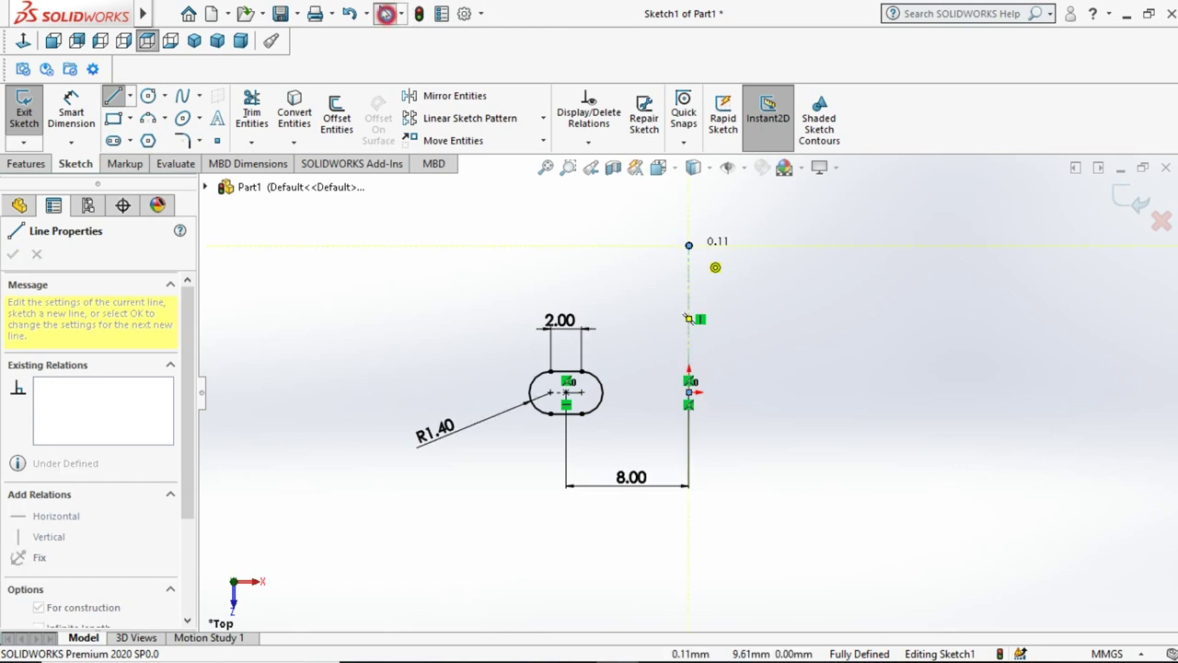
pyautogui.click(386, 13)
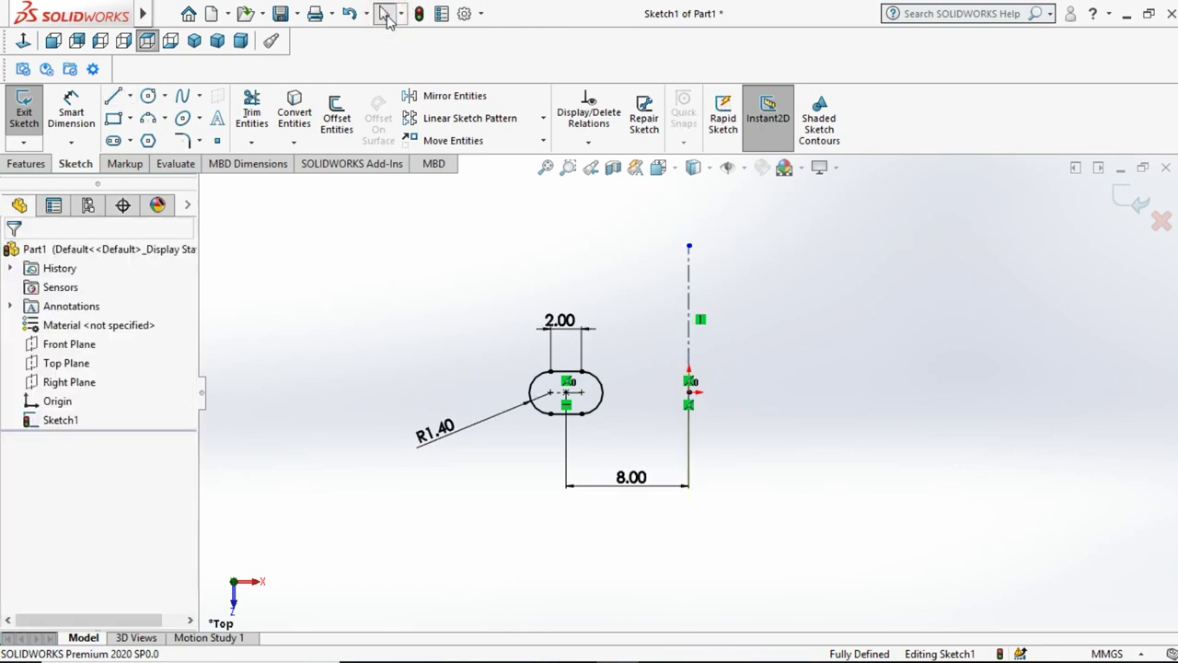
pyautogui.click(689, 281)
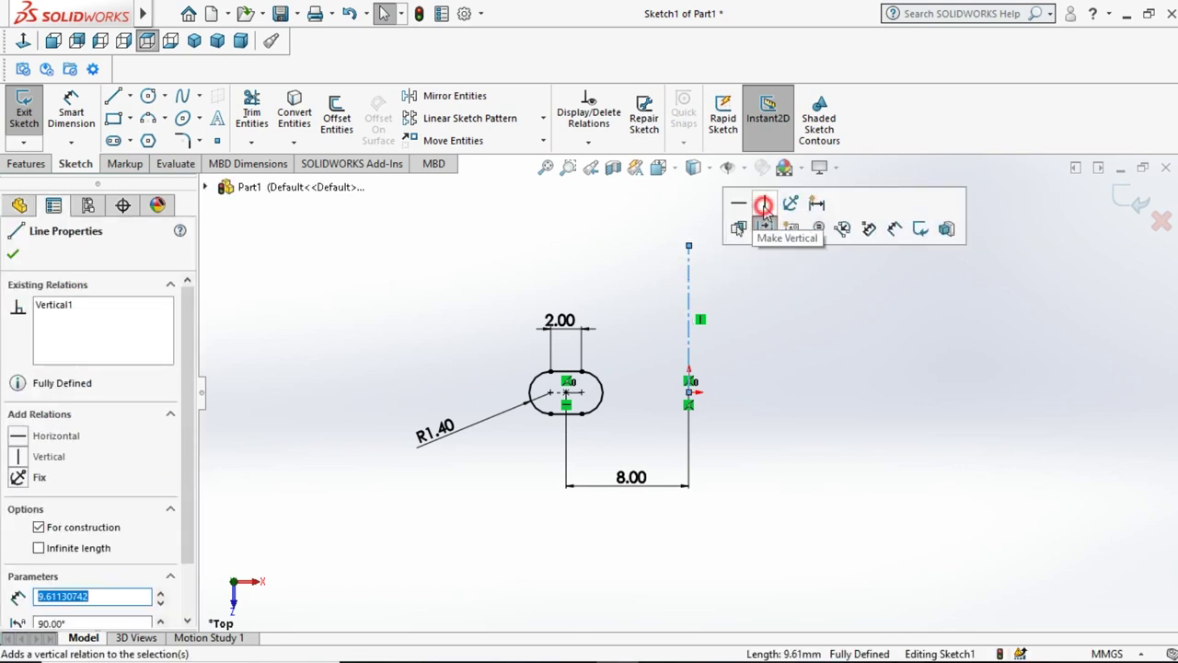
pyautogui.click(763, 310)
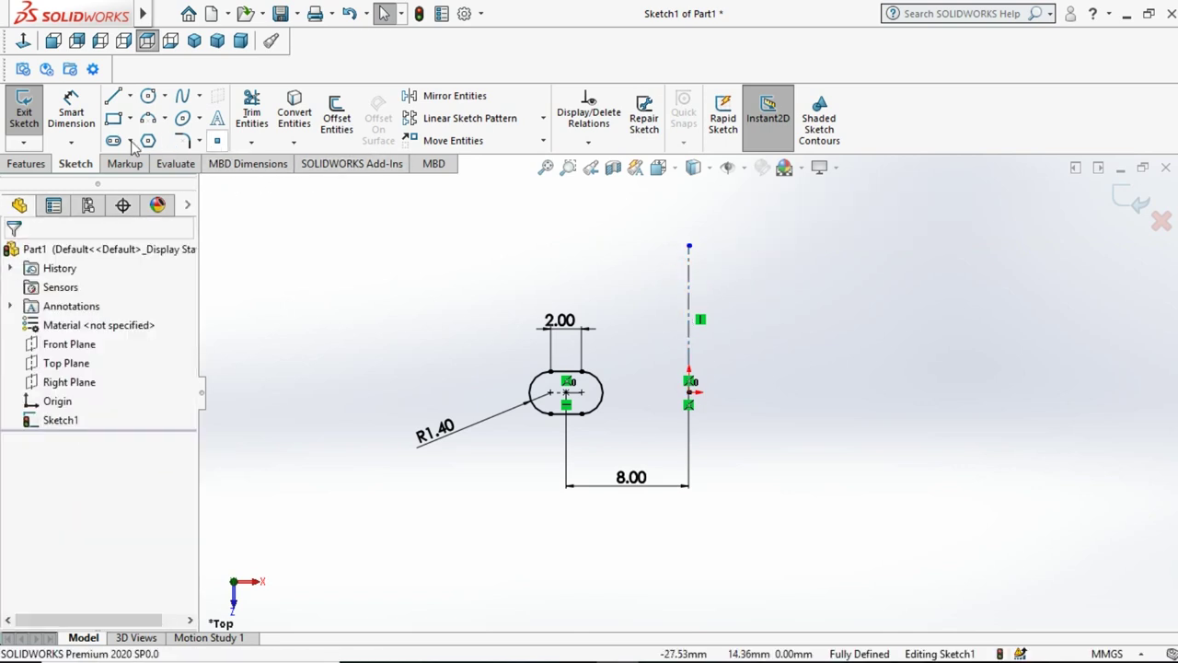
# Step: Revolve the slot profile 22.5° about the vertical centerline as Revolve1
pyautogui.click(35, 170)
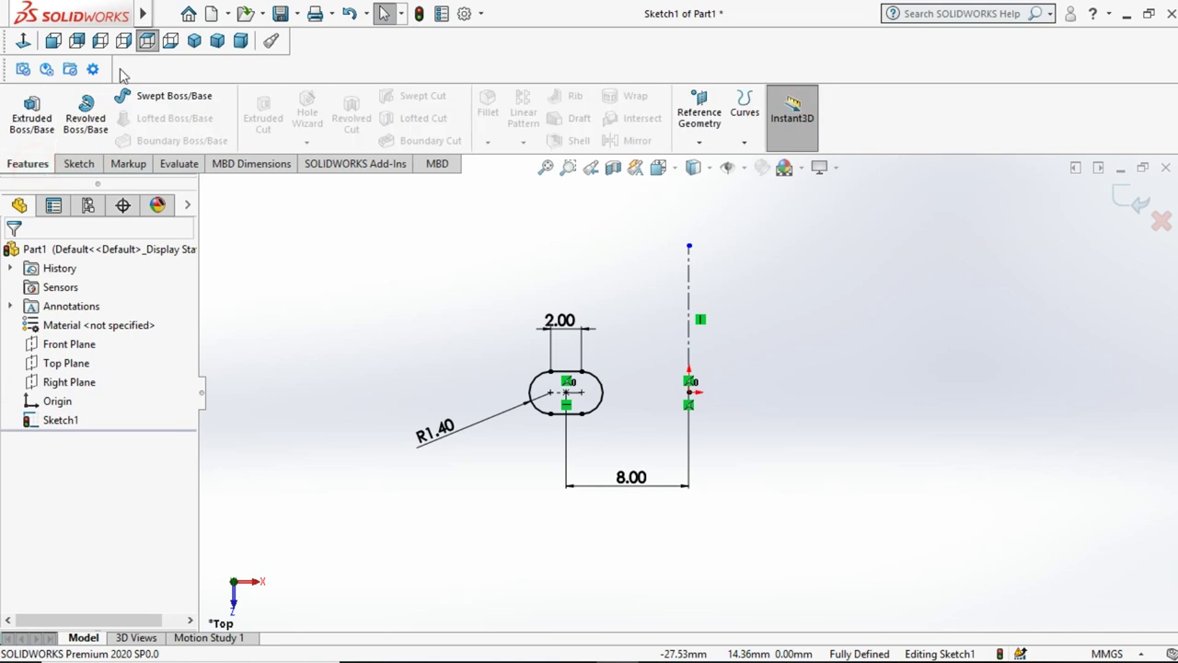
pyautogui.click(84, 110)
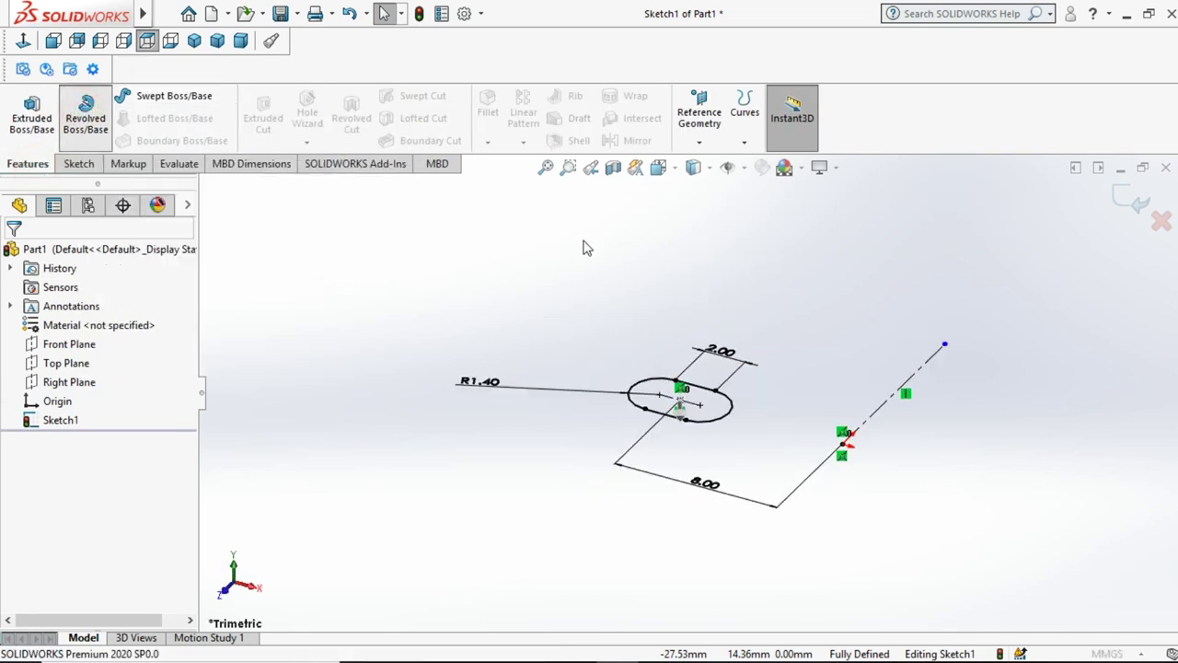
pyautogui.click(925, 370)
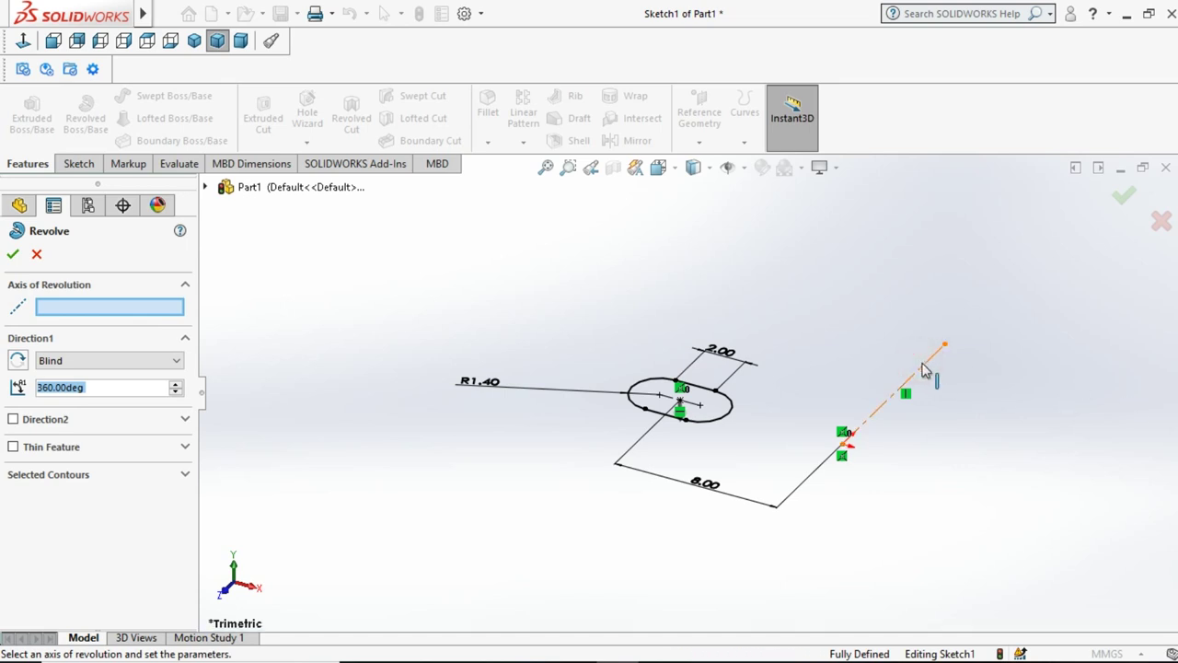
pyautogui.click(925, 370)
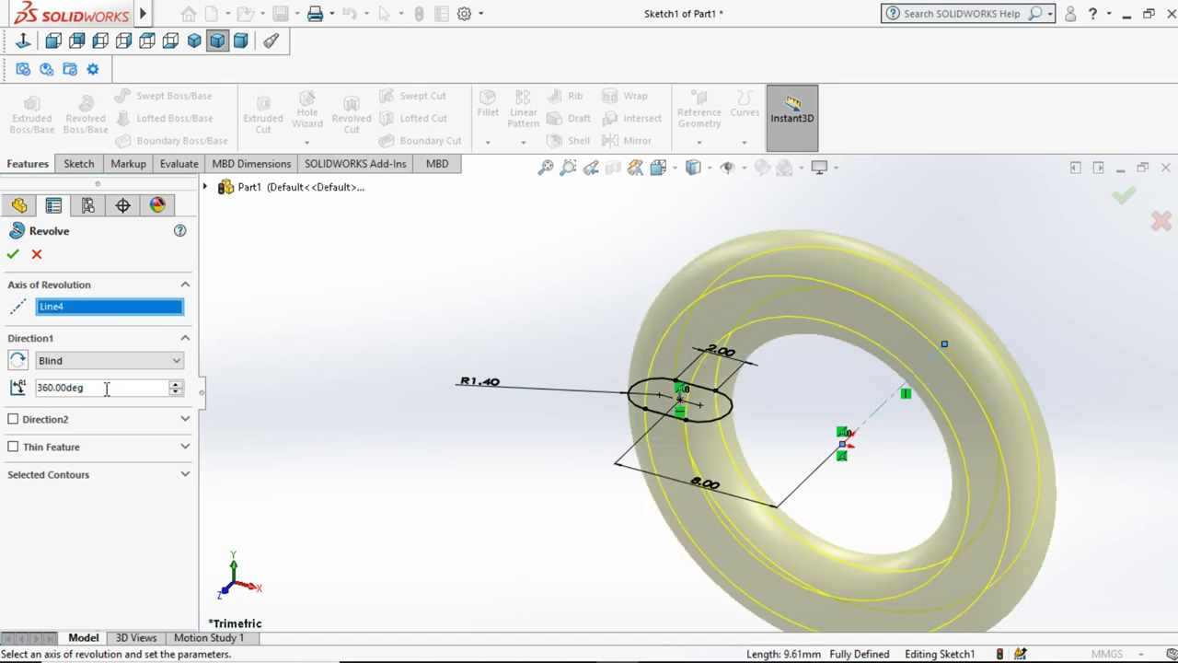
pyautogui.moveTo(105, 388); pyautogui.dragTo(2, 387)
pyautogui.write('22.5')
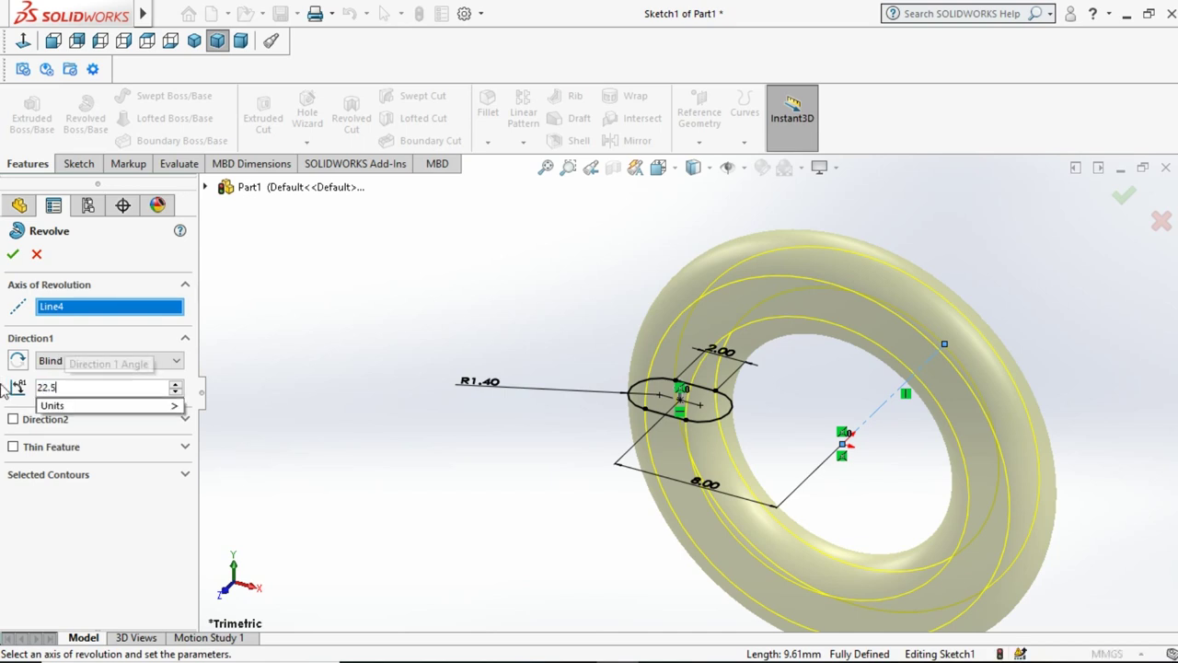
pyautogui.press('Return')
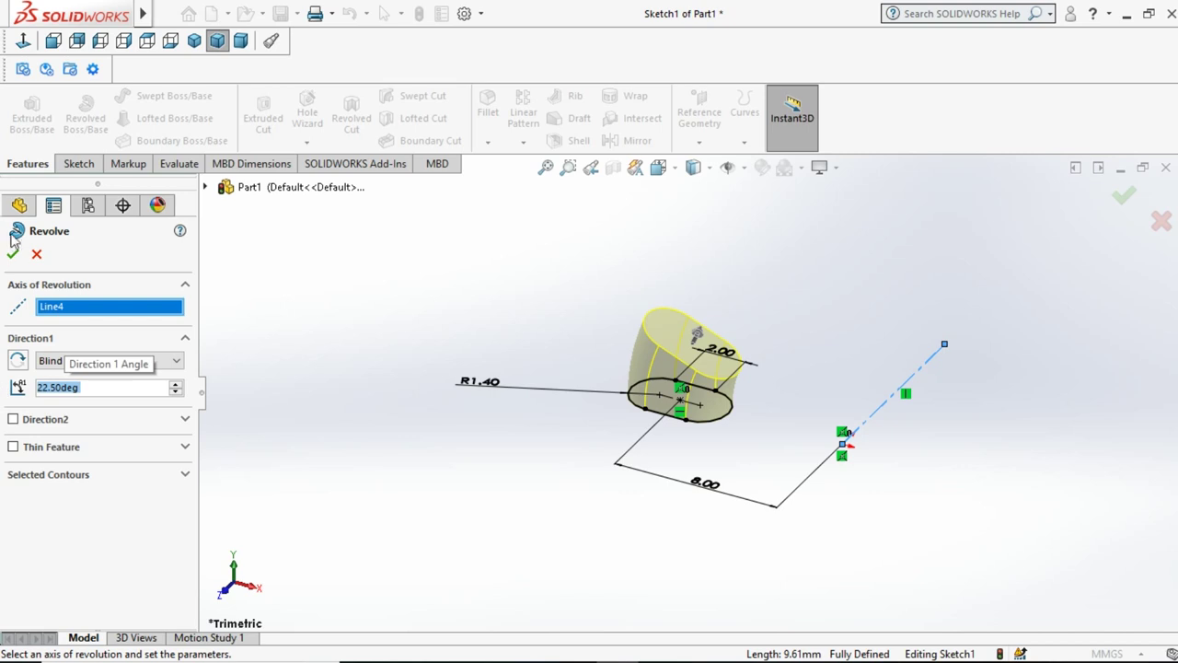
pyautogui.click(12, 254)
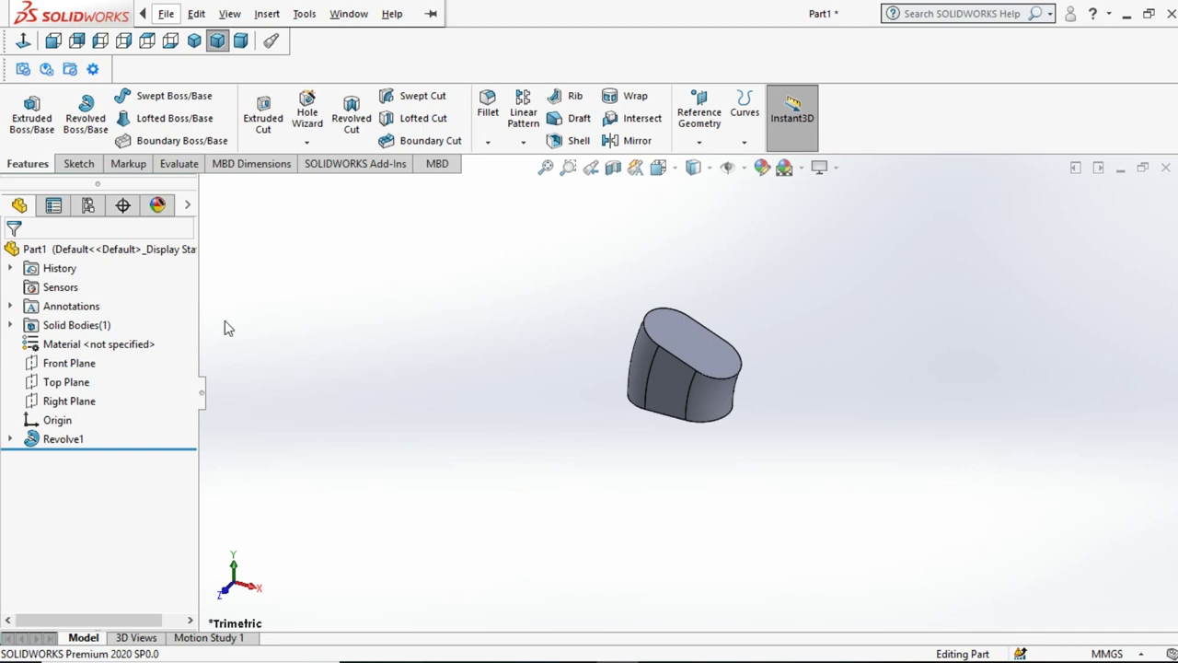
# Step: Show the link in trimetric view, zoom to fit, and bring up the ribbon tab options
pyautogui.click(229, 14)
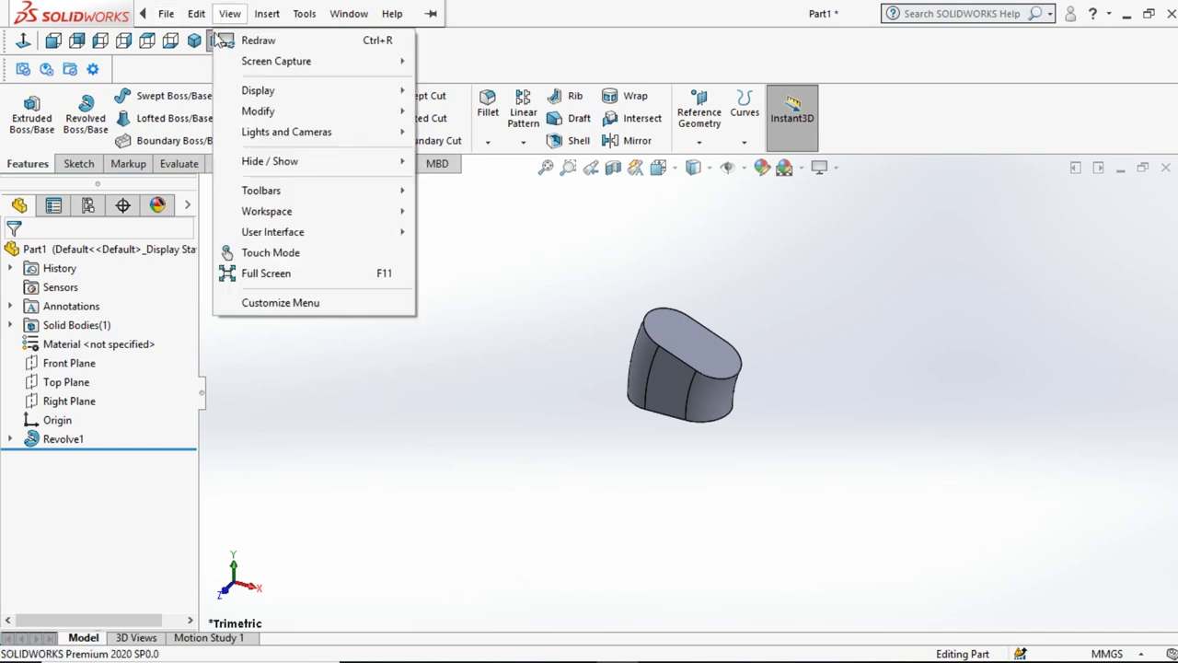
pyautogui.click(195, 42)
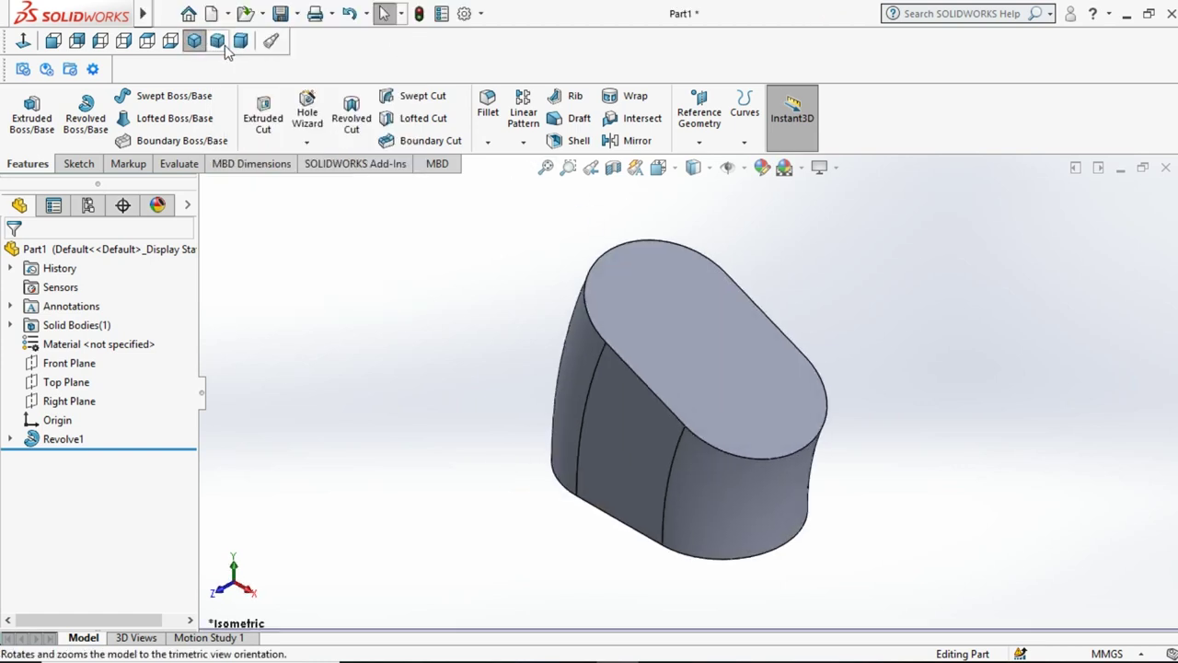
pyautogui.click(218, 42)
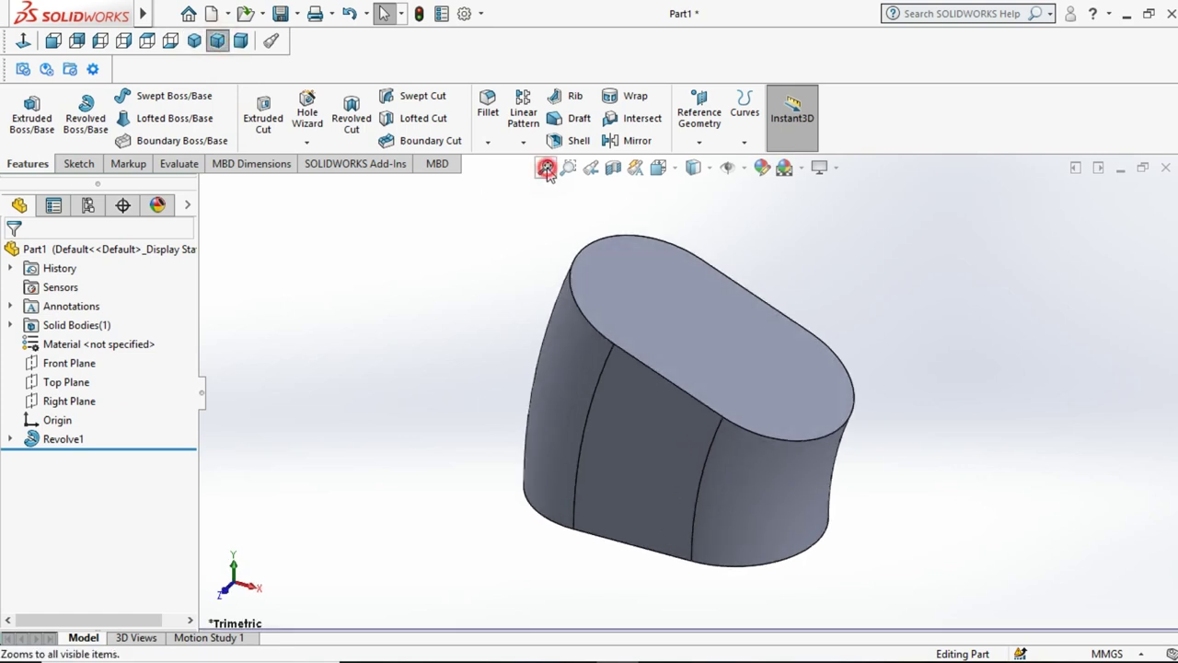
pyautogui.press('f')
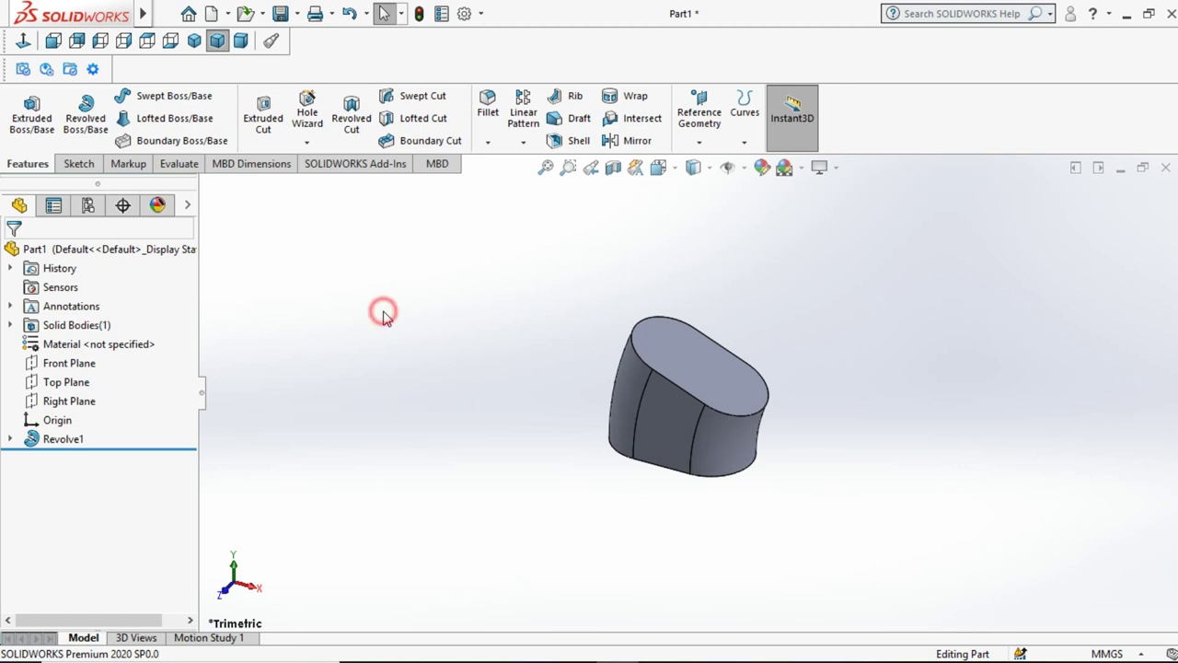
pyautogui.rightClick(282, 172)
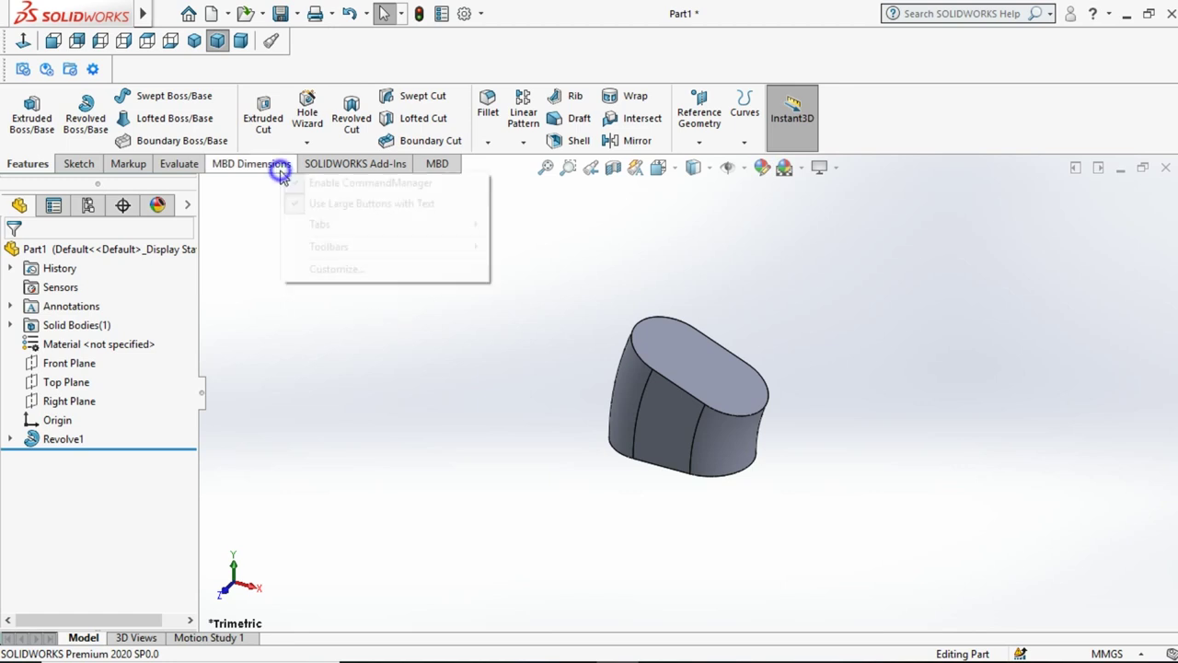
pyautogui.moveTo(319, 224)
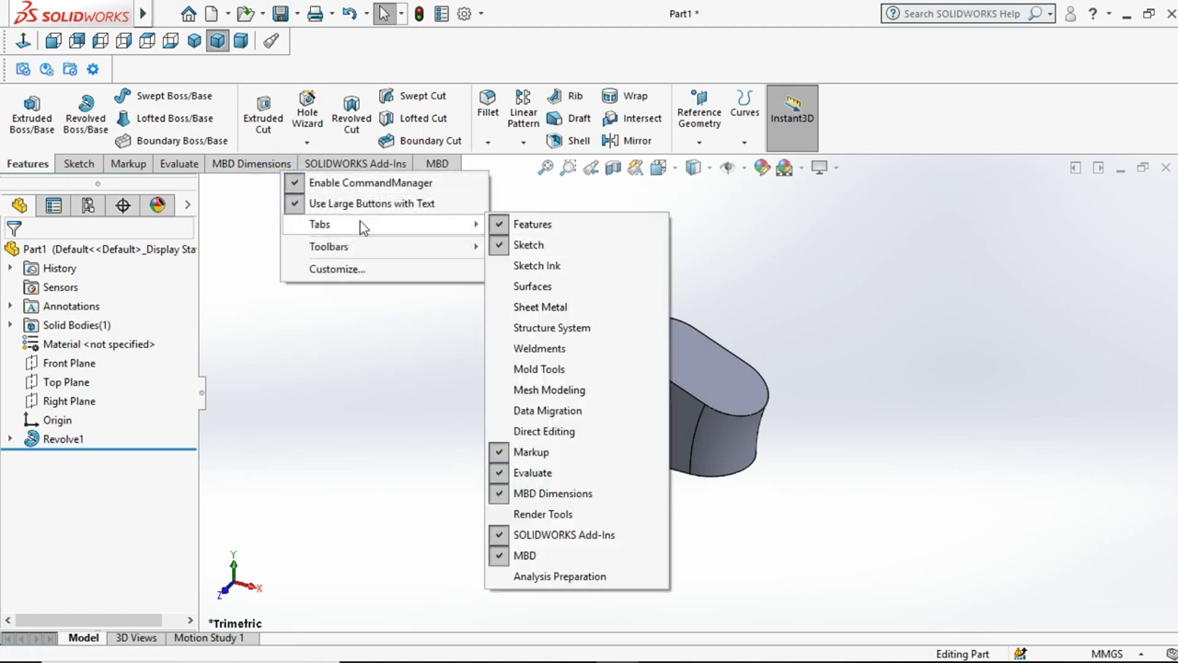
# Step: Add the Direct Editing tab and start Move/Copy Bodies with Revolve1 as the body
pyautogui.click(543, 433)
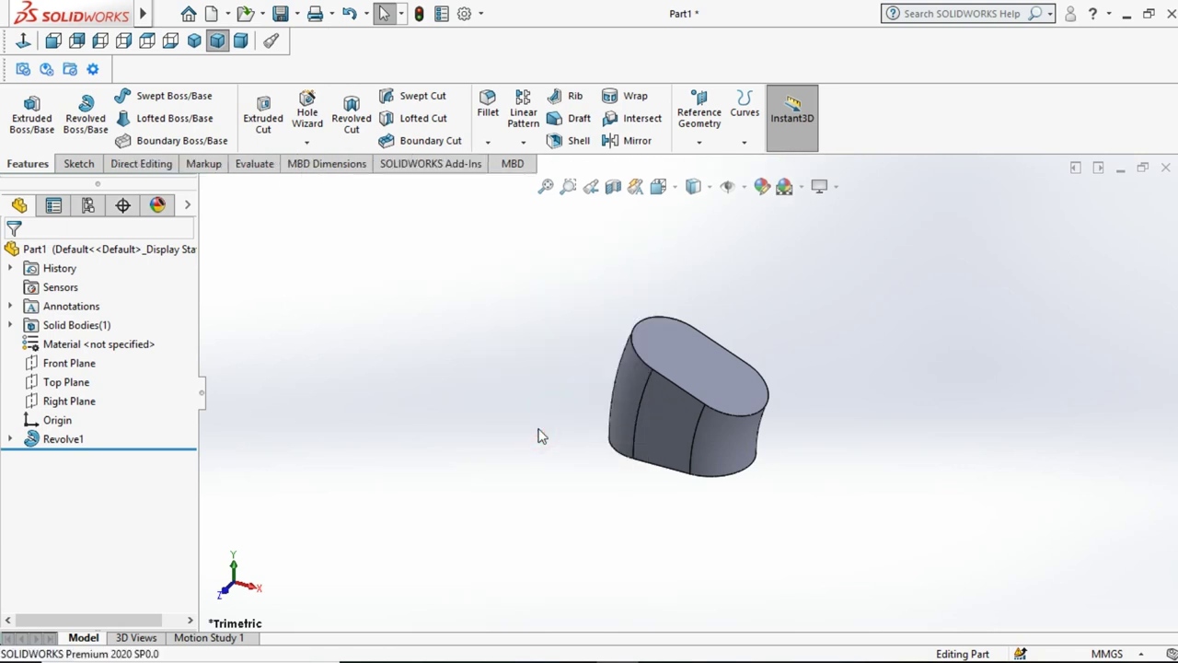
pyautogui.click(154, 166)
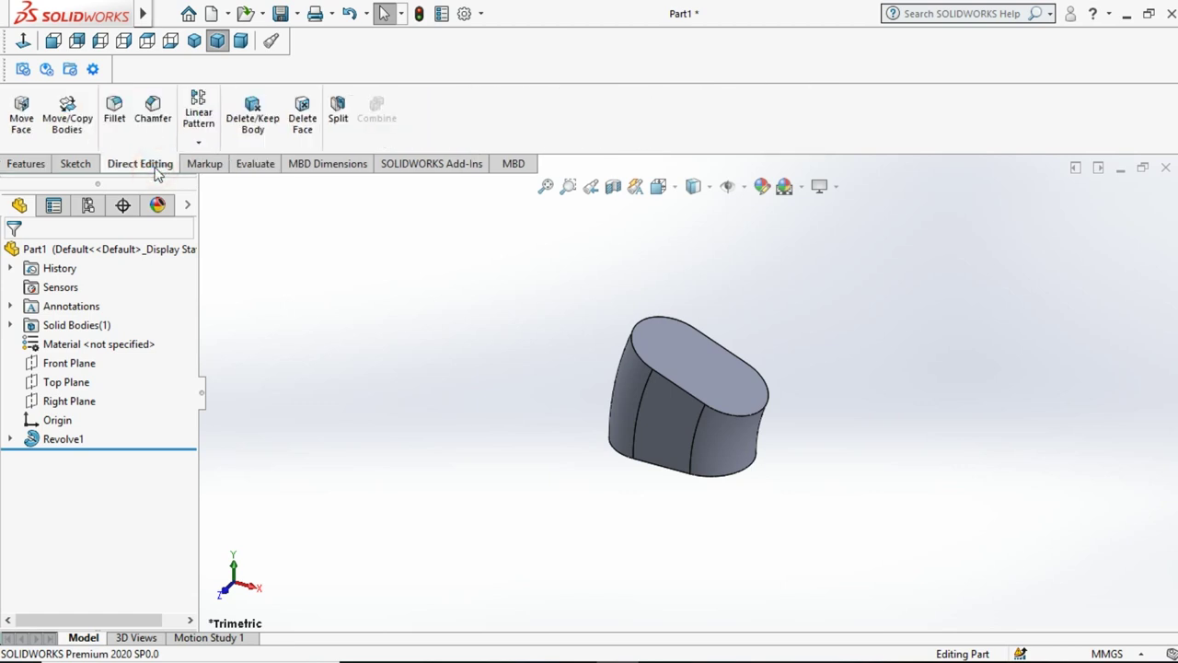
pyautogui.click(64, 110)
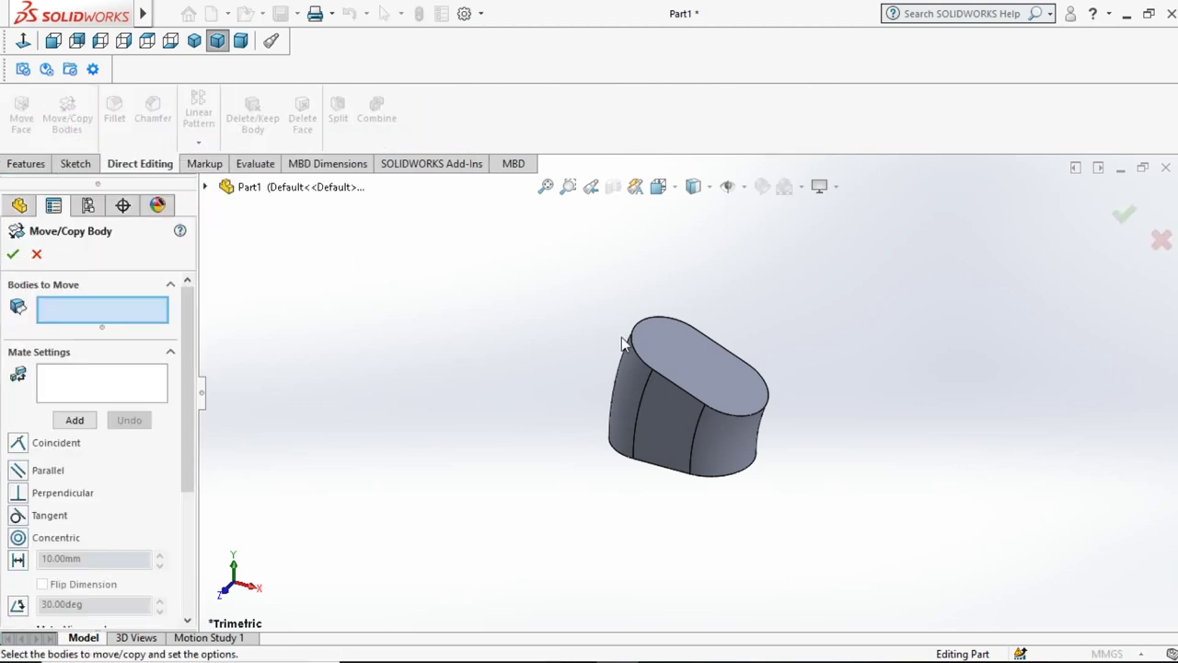
pyautogui.click(690, 370)
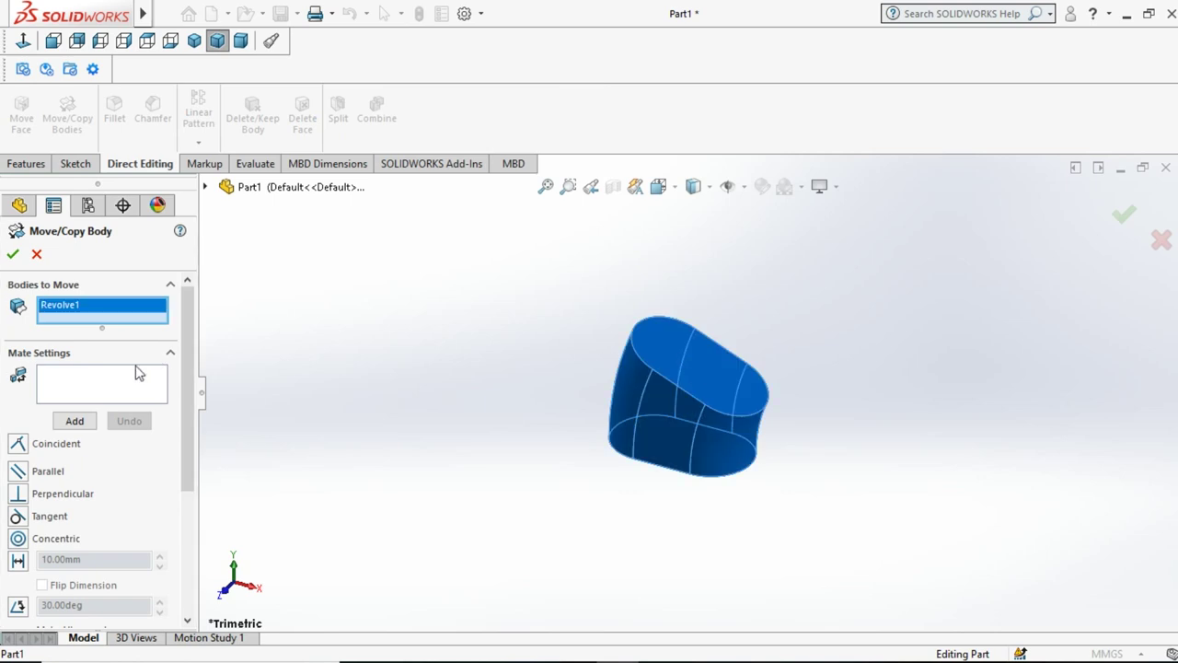
pyautogui.scroll(-3, 187, 345)
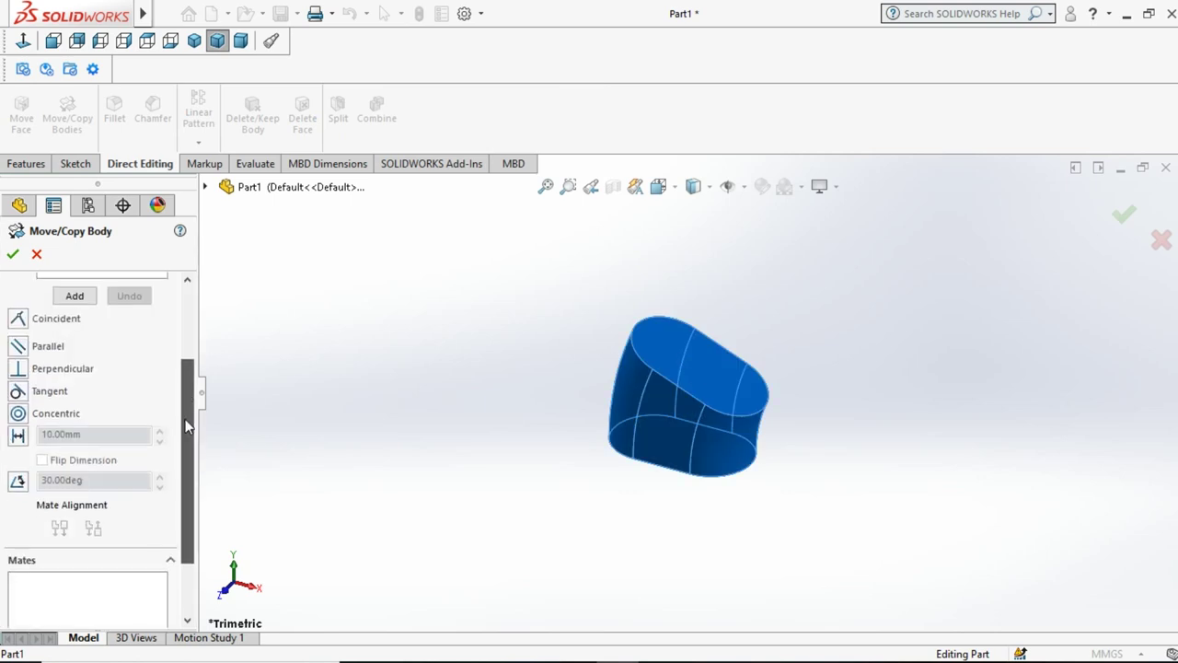
pyautogui.scroll(3, 187, 345)
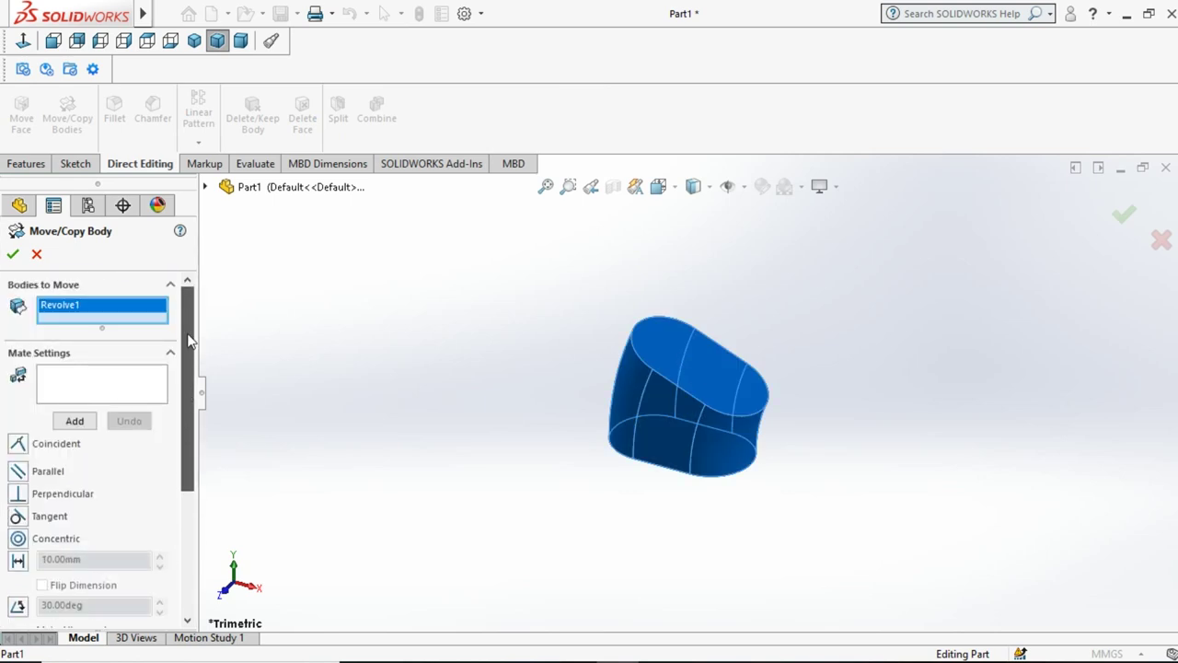
pyautogui.scroll(-5, 194, 509)
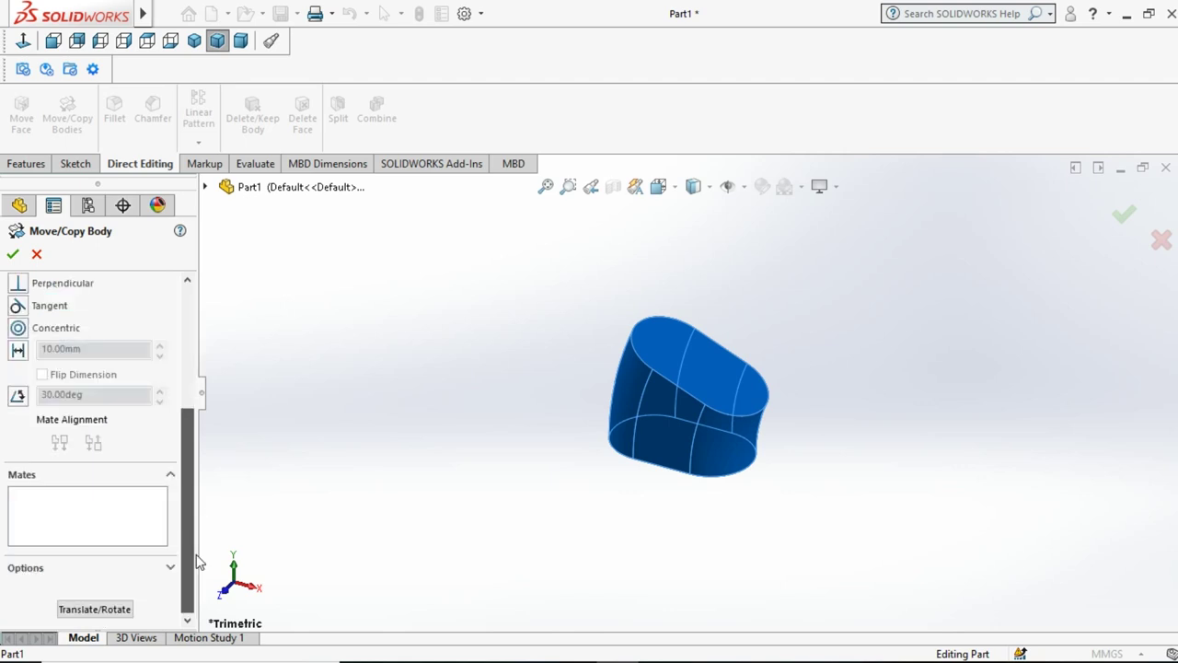
pyautogui.click(113, 611)
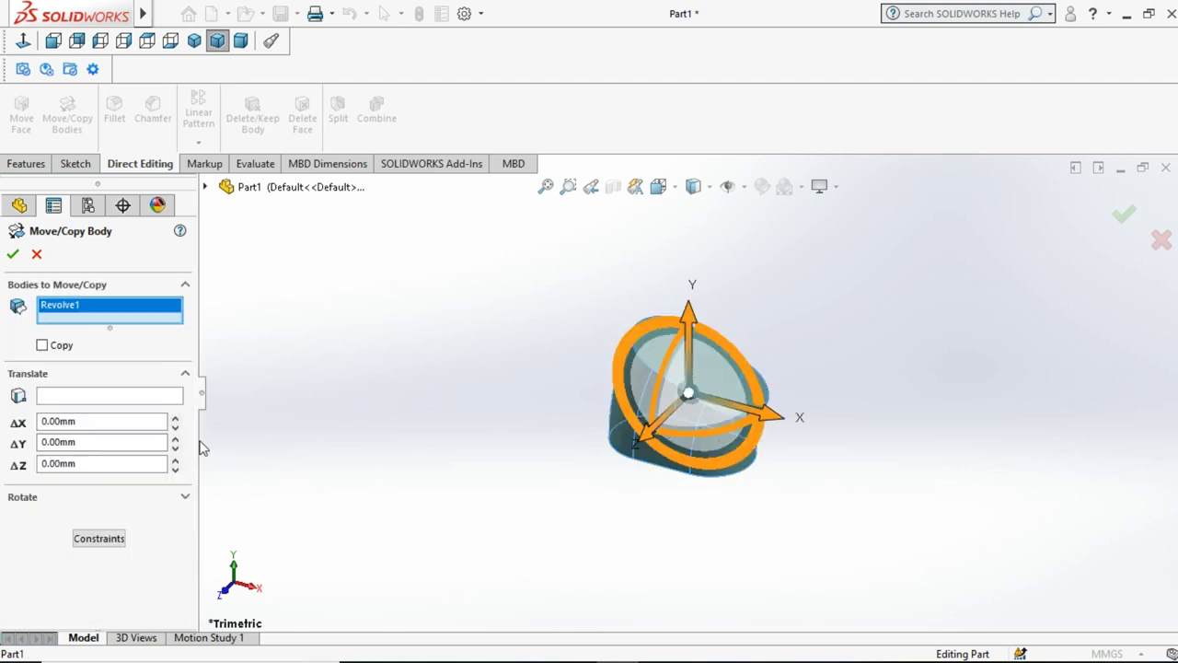
pyautogui.click(107, 546)
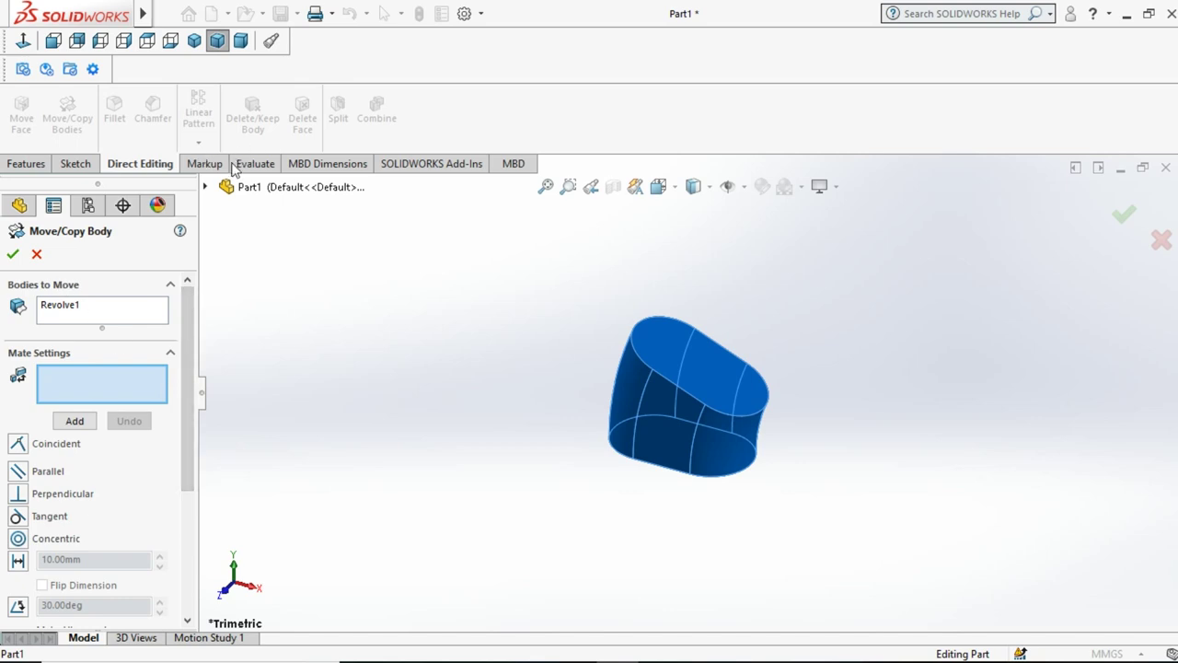
# Step: Show Sketch1, the slot profile and axis line under Revolve1, in the model
pyautogui.click(205, 191)
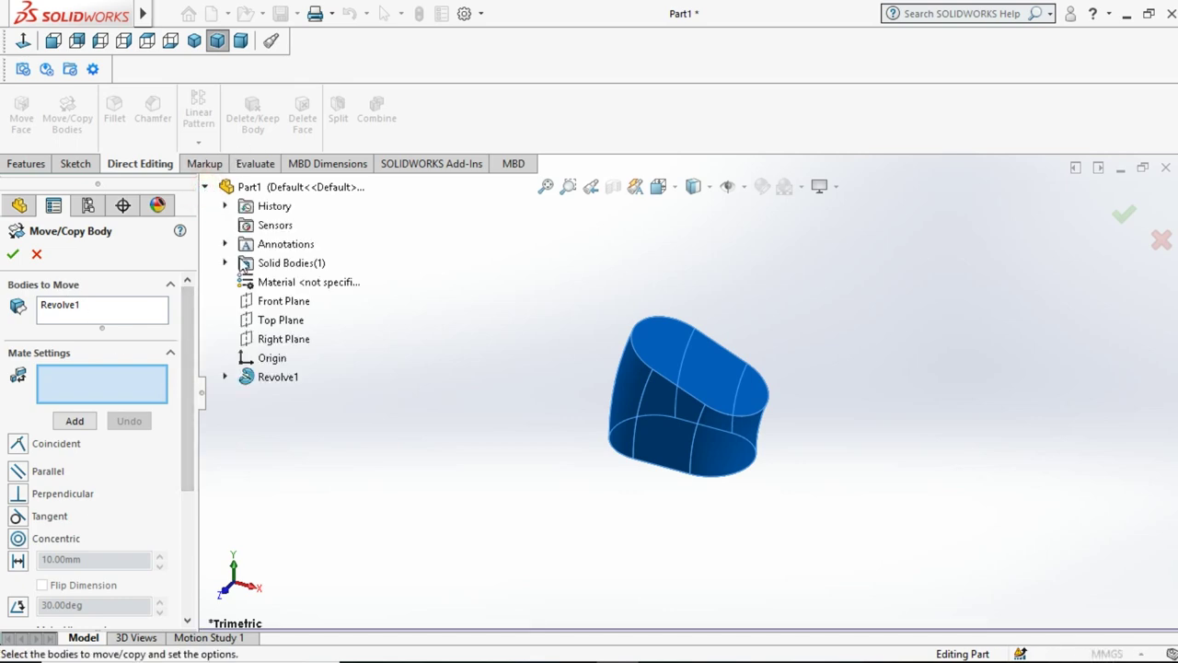
pyautogui.click(224, 377)
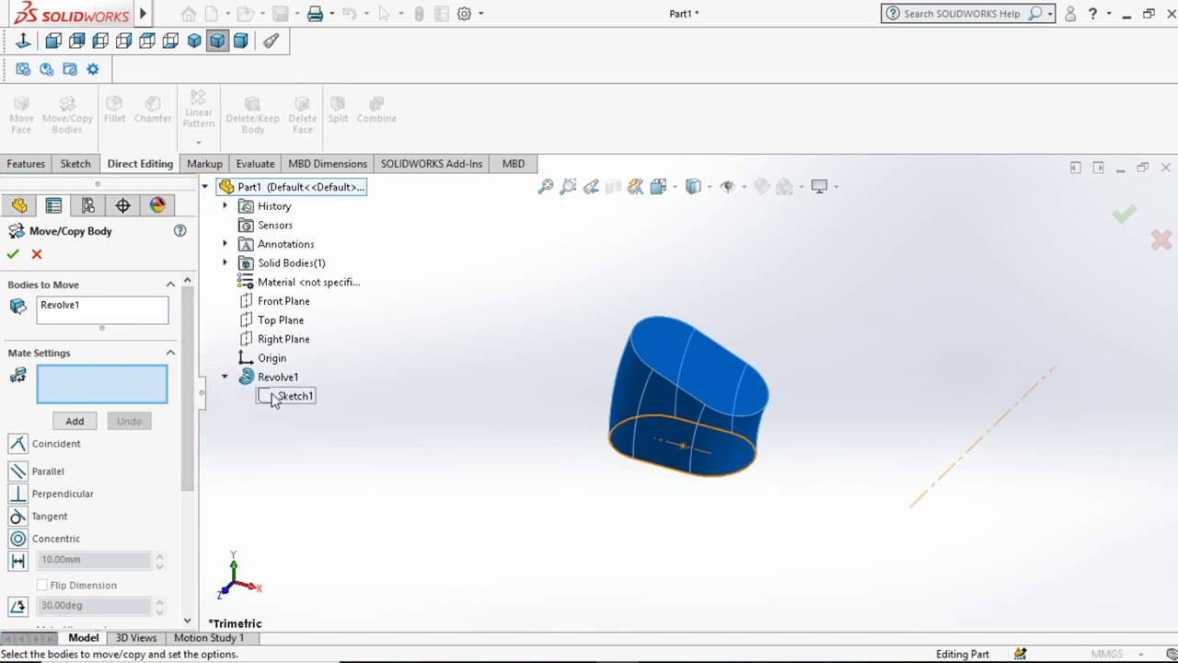
pyautogui.click(272, 397)
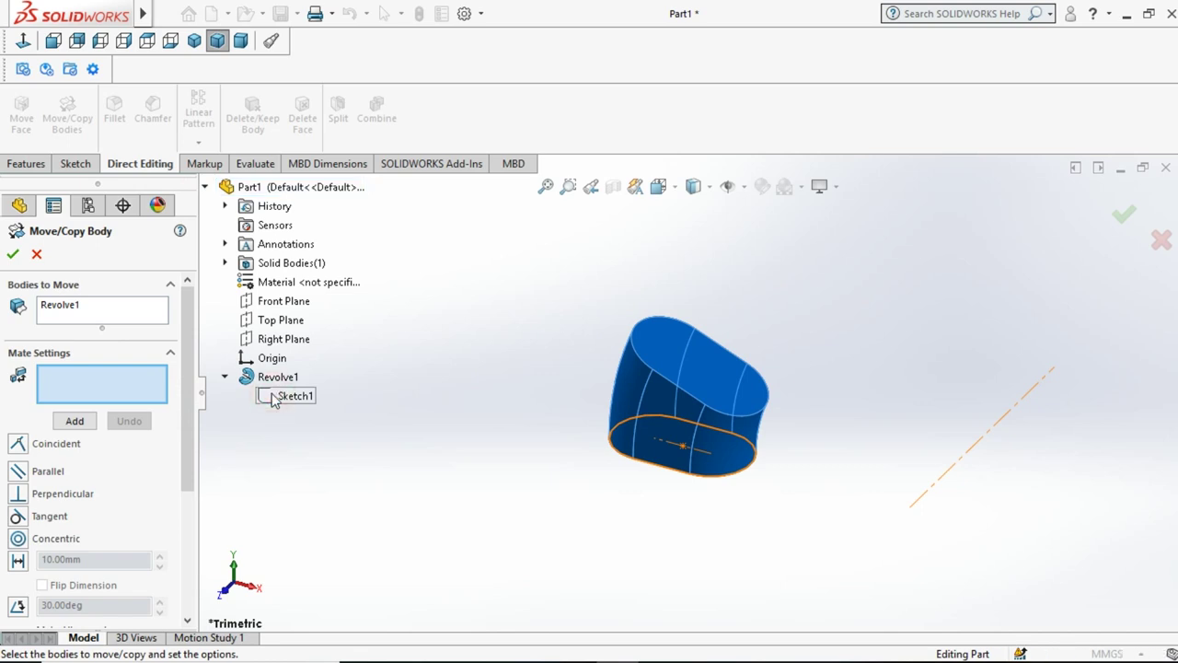
pyautogui.click(285, 368)
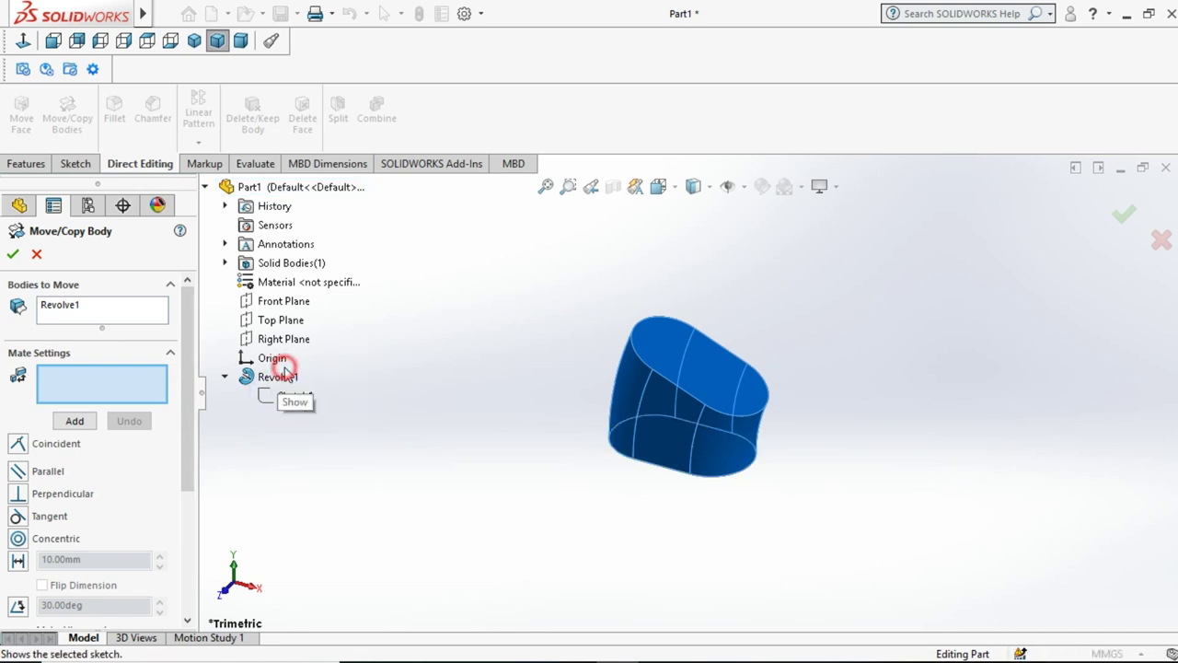
pyautogui.click(433, 439)
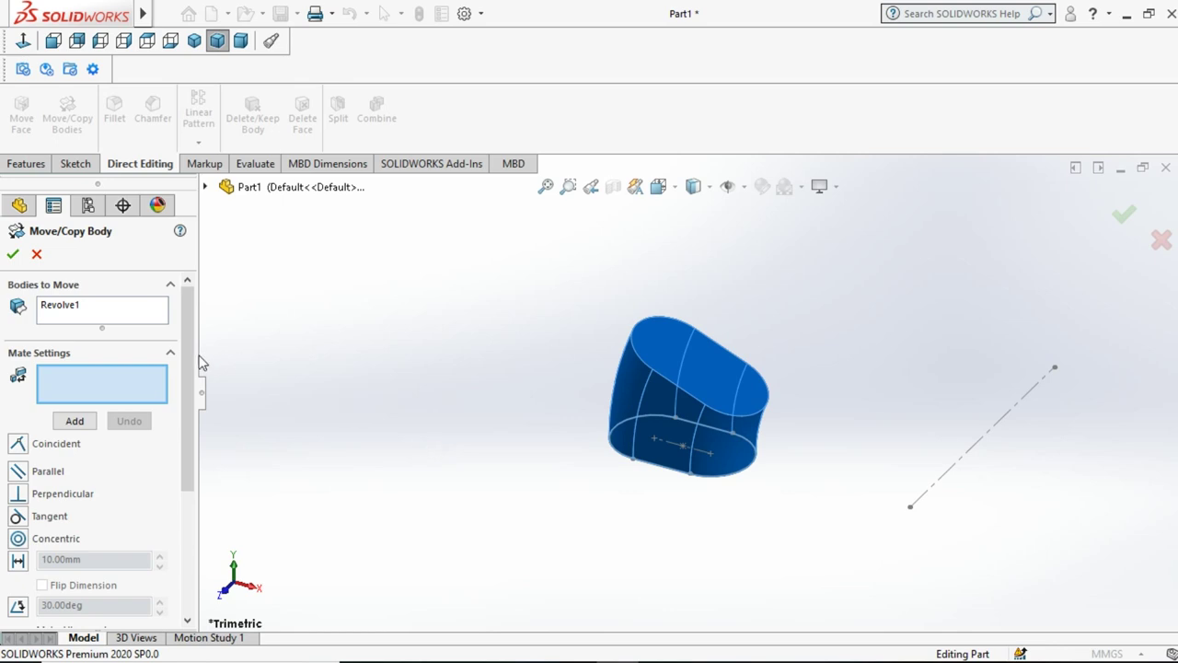
pyautogui.click(191, 506)
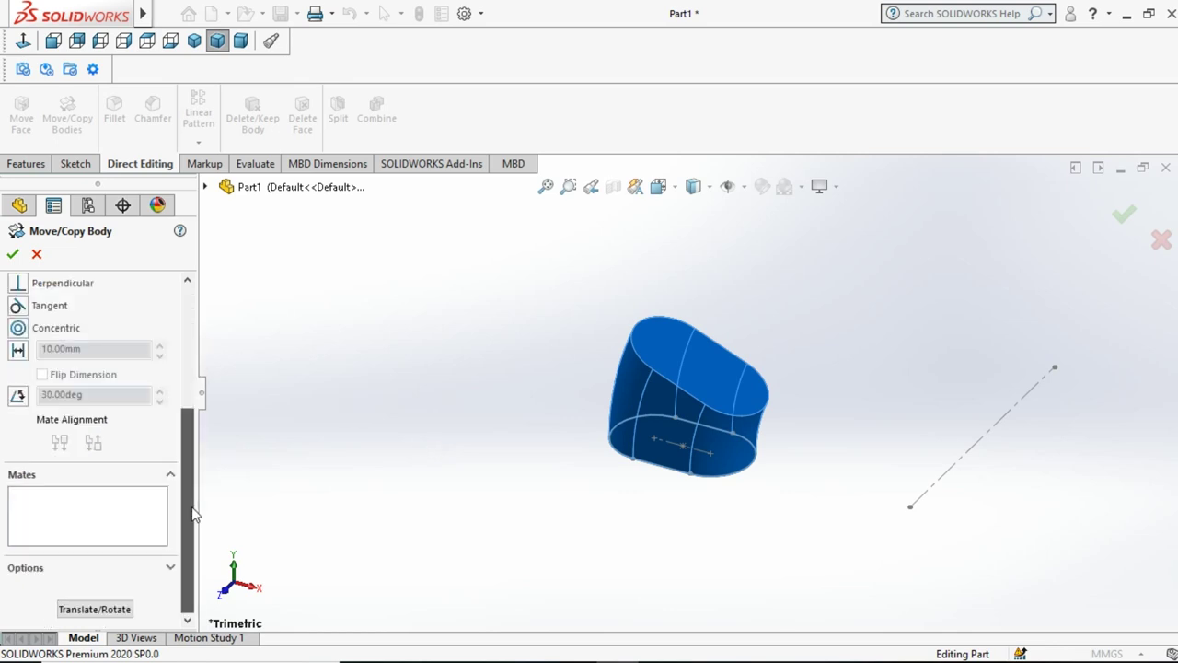
# Step: Try translating the body along the diagonal sketch line, then cancel the move
pyautogui.click(89, 609)
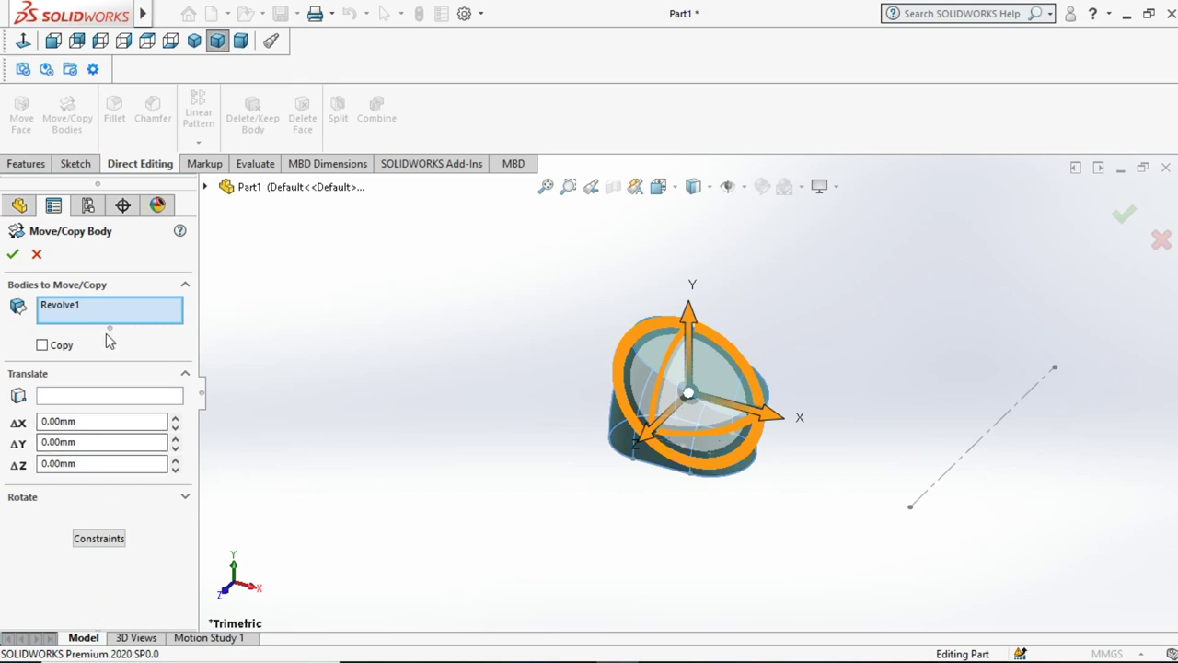
pyautogui.click(87, 396)
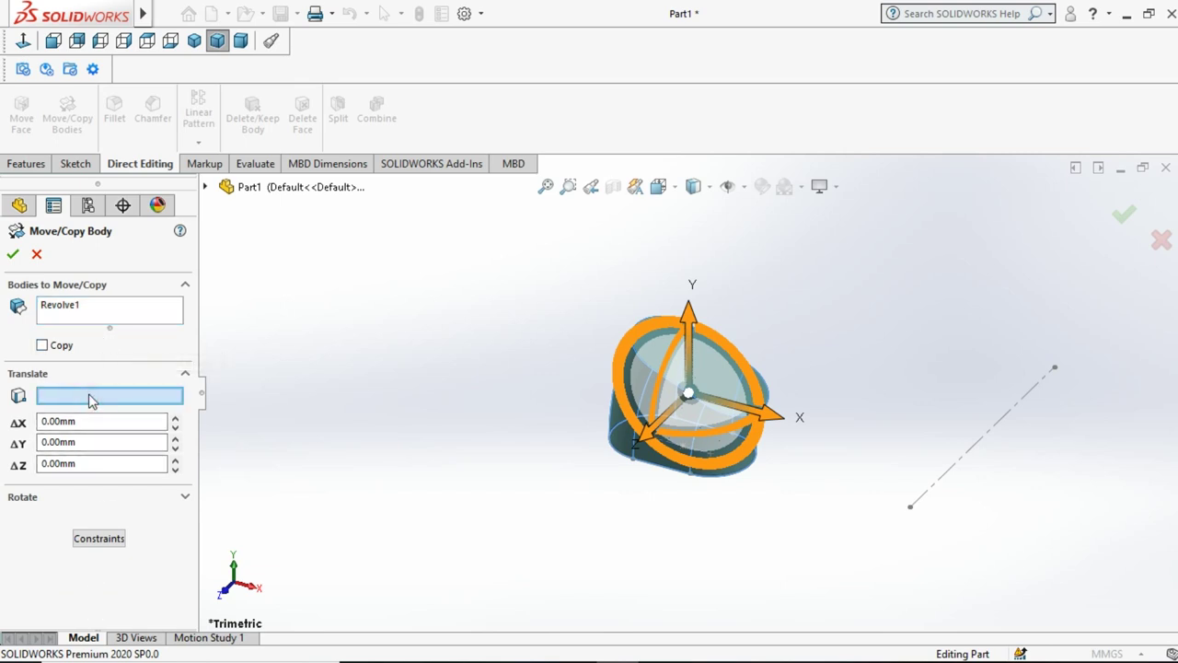
pyautogui.click(971, 461)
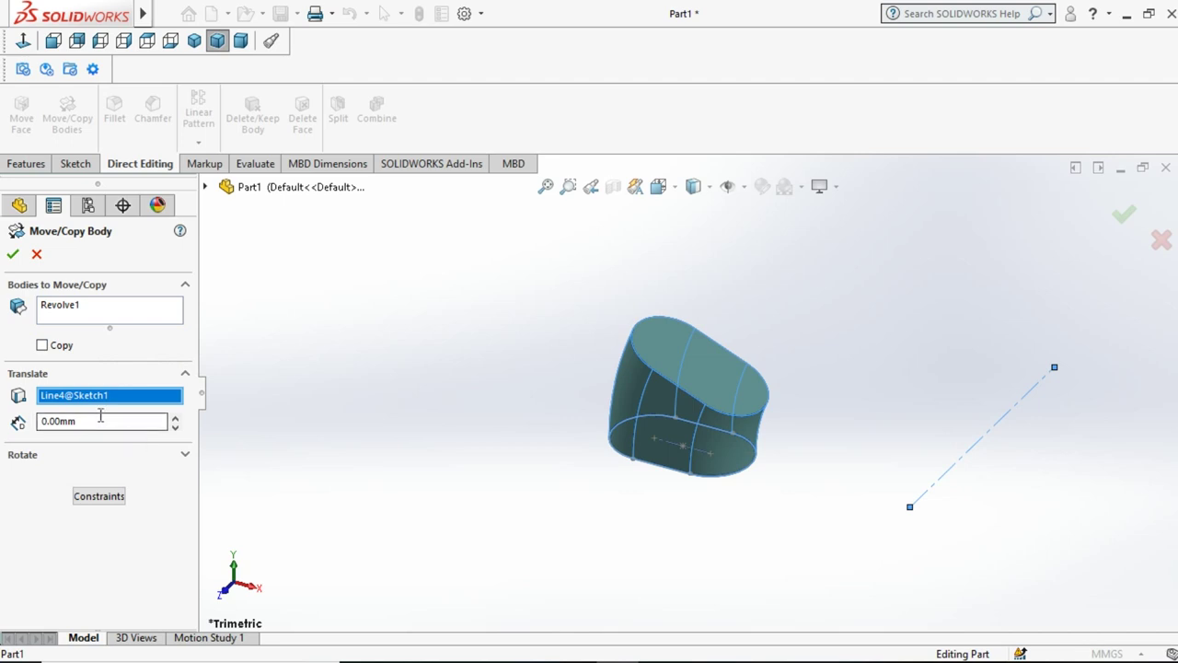
pyautogui.click(37, 255)
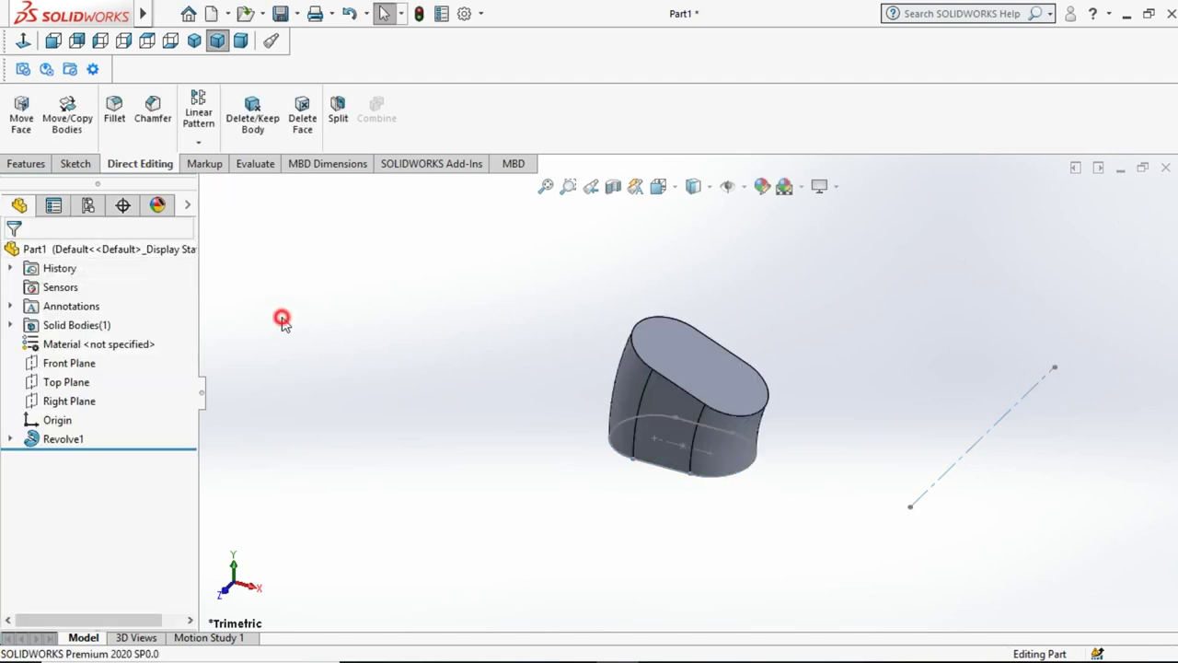
# Step: Rotate the Revolve1 body 67.5° (90-22.5) about the diagonal line Line4@Sketch1
pyautogui.click(76, 109)
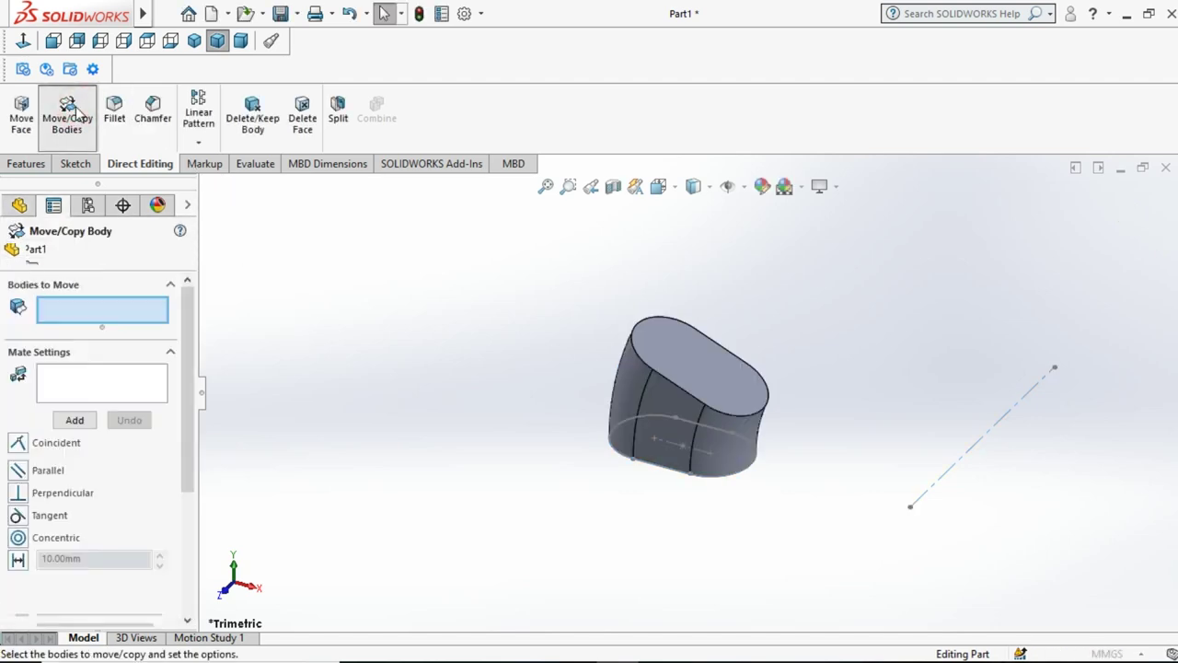
pyautogui.click(712, 368)
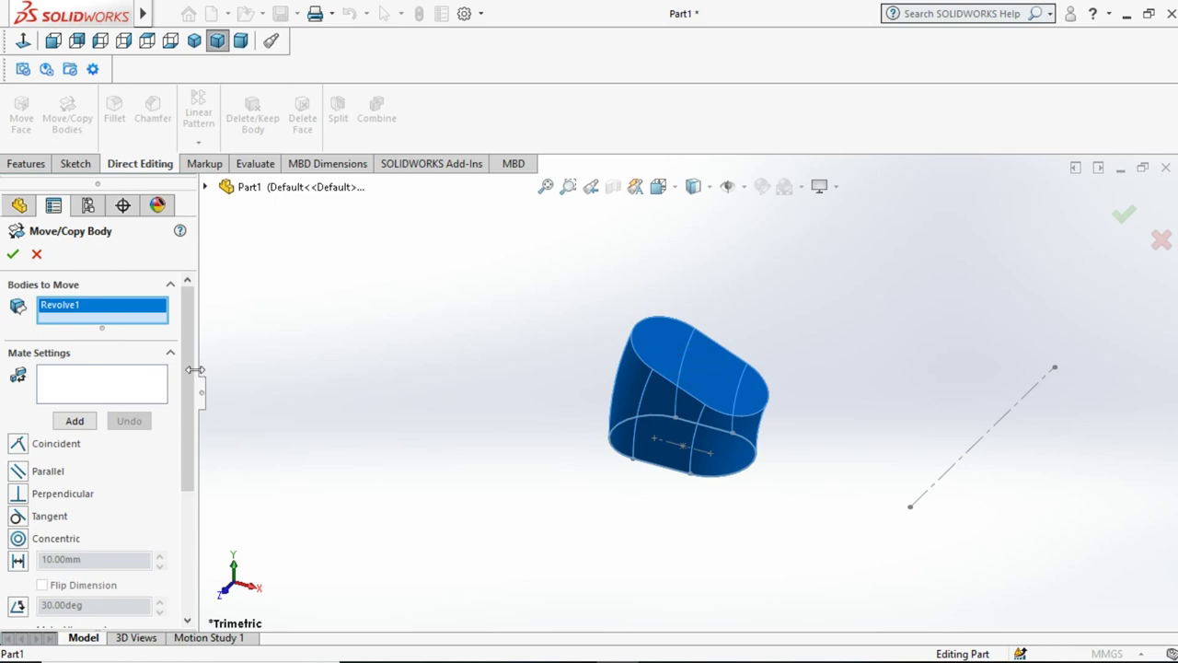
pyautogui.moveTo(192, 369); pyautogui.dragTo(193, 490)
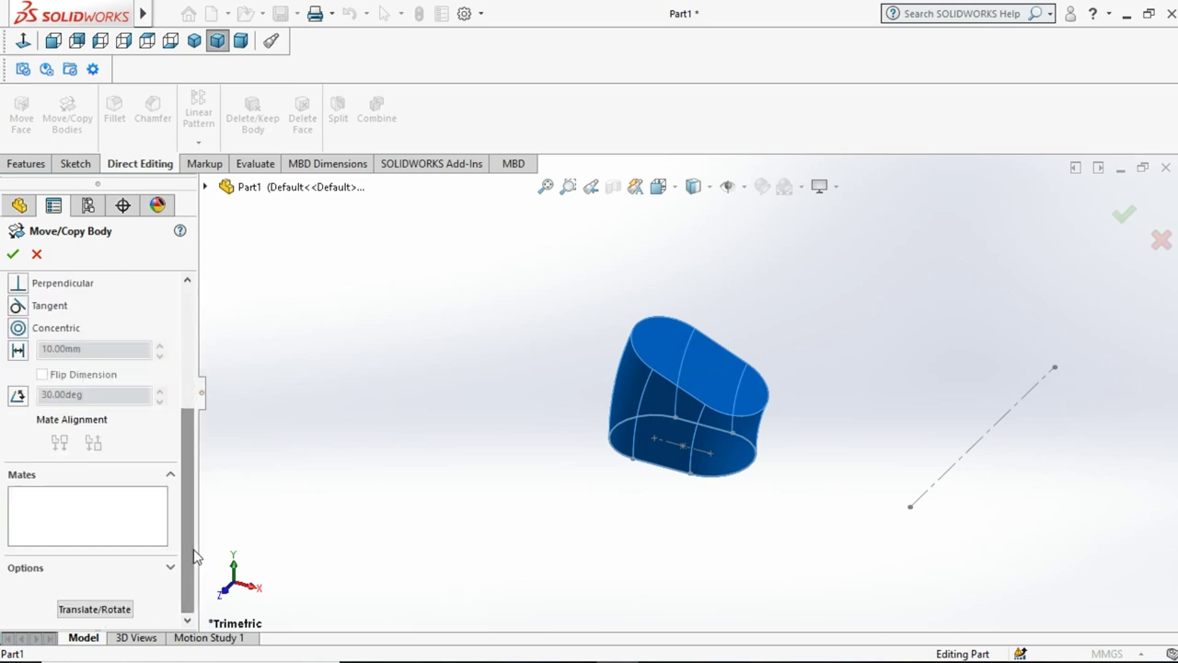
pyautogui.click(115, 615)
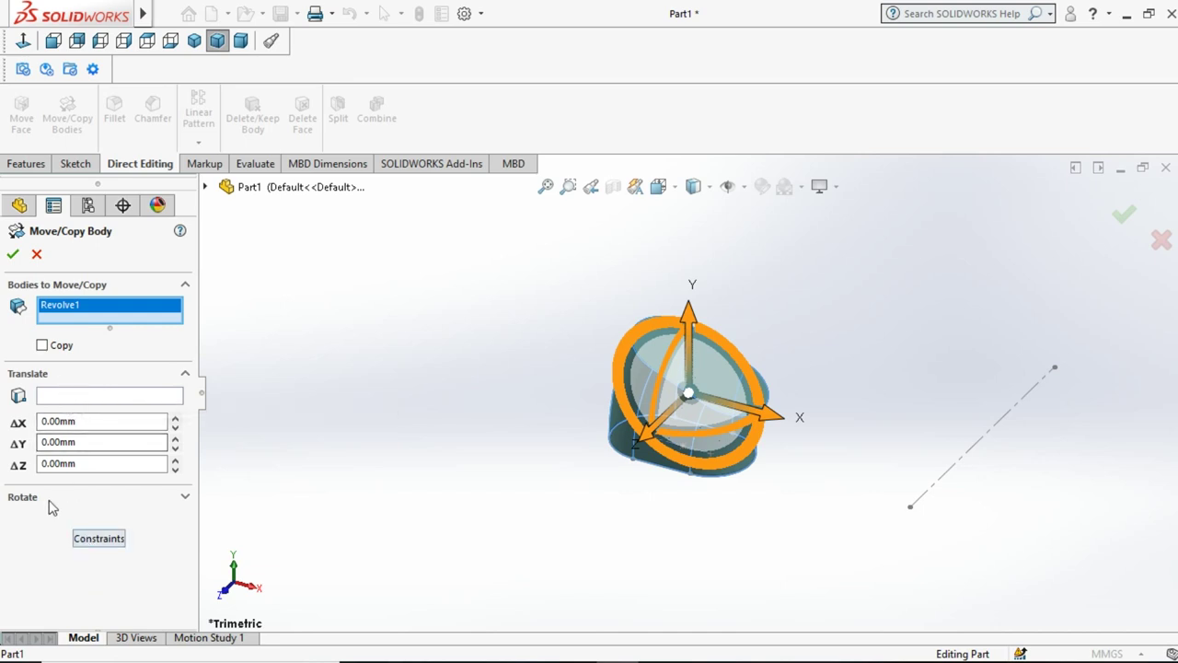
pyautogui.click(184, 500)
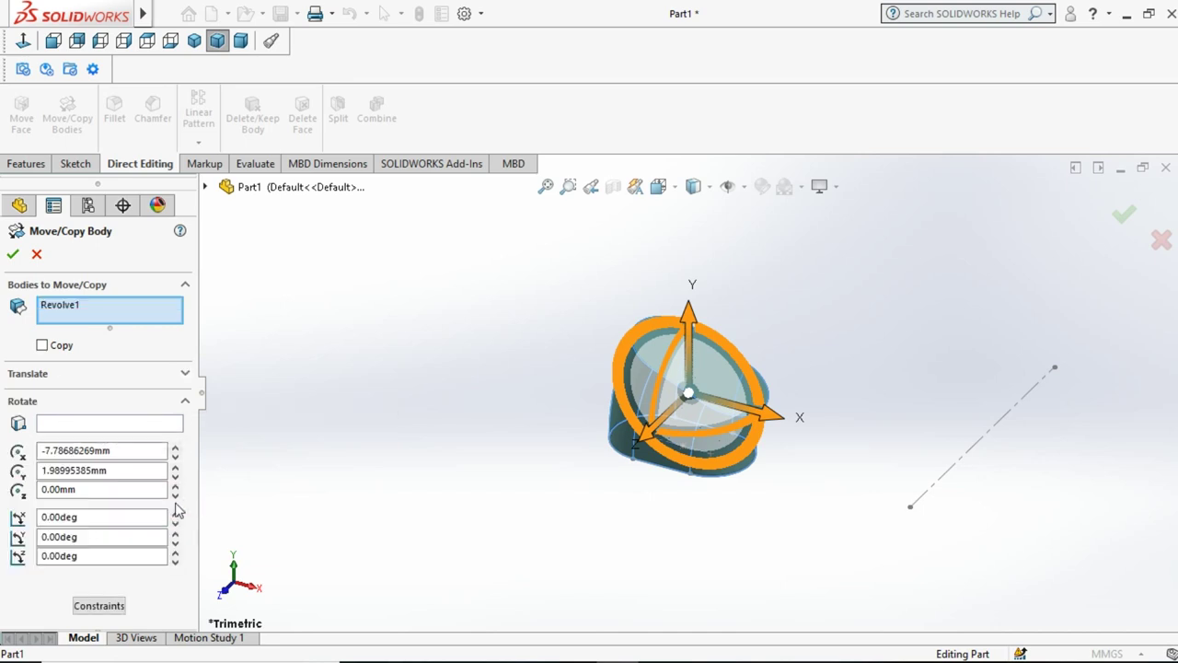
pyautogui.click(77, 425)
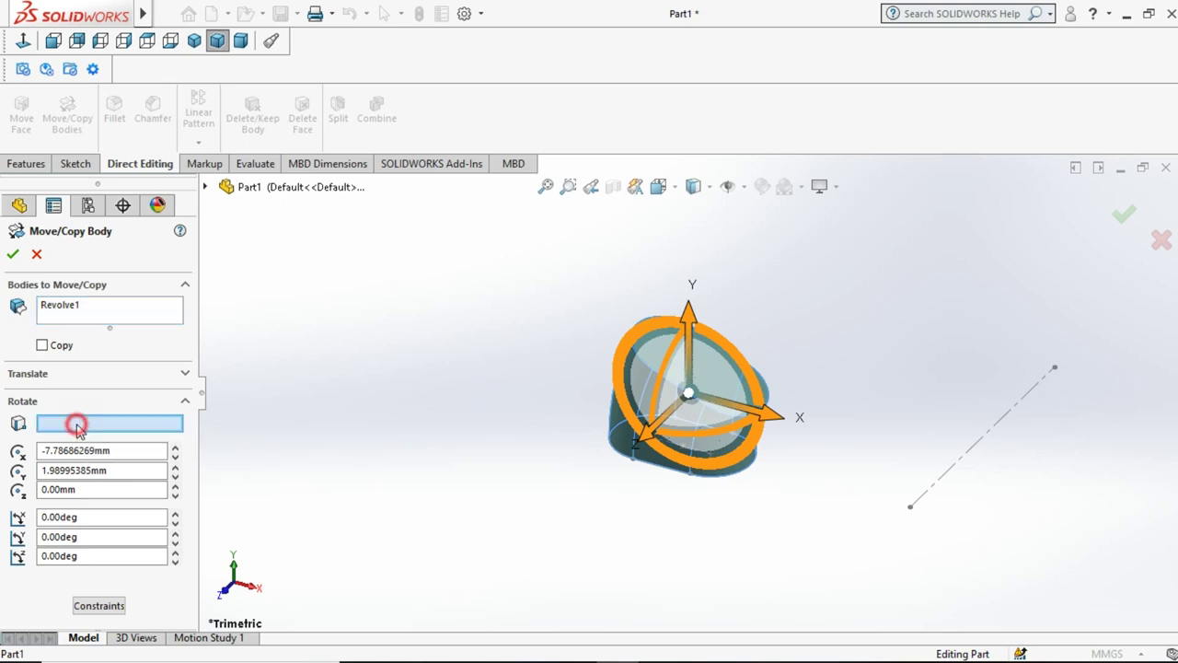
pyautogui.click(940, 483)
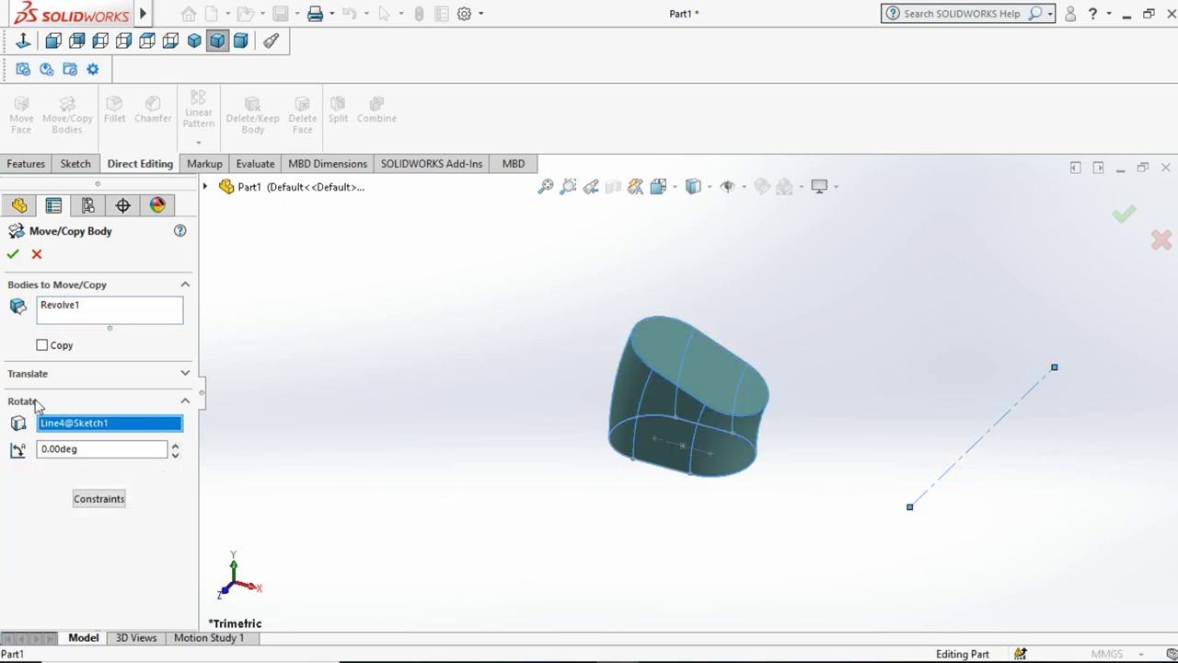
pyautogui.moveTo(79, 450); pyautogui.dragTo(11, 445)
pyautogui.write('90-22.5')
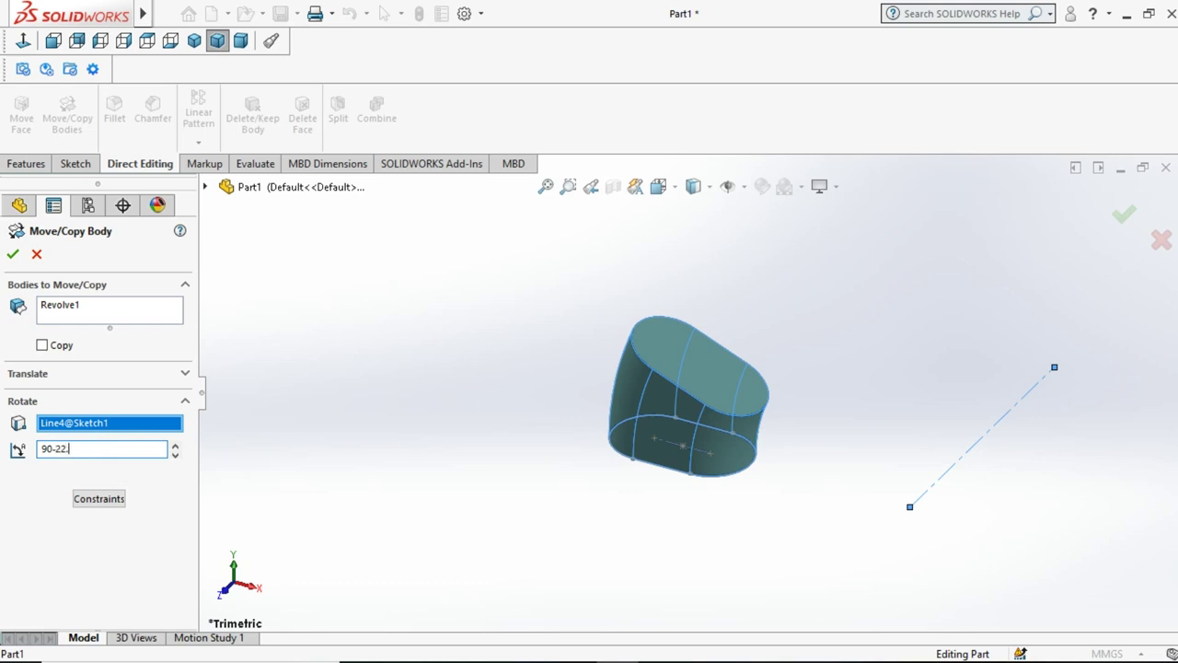
pyautogui.click(279, 398)
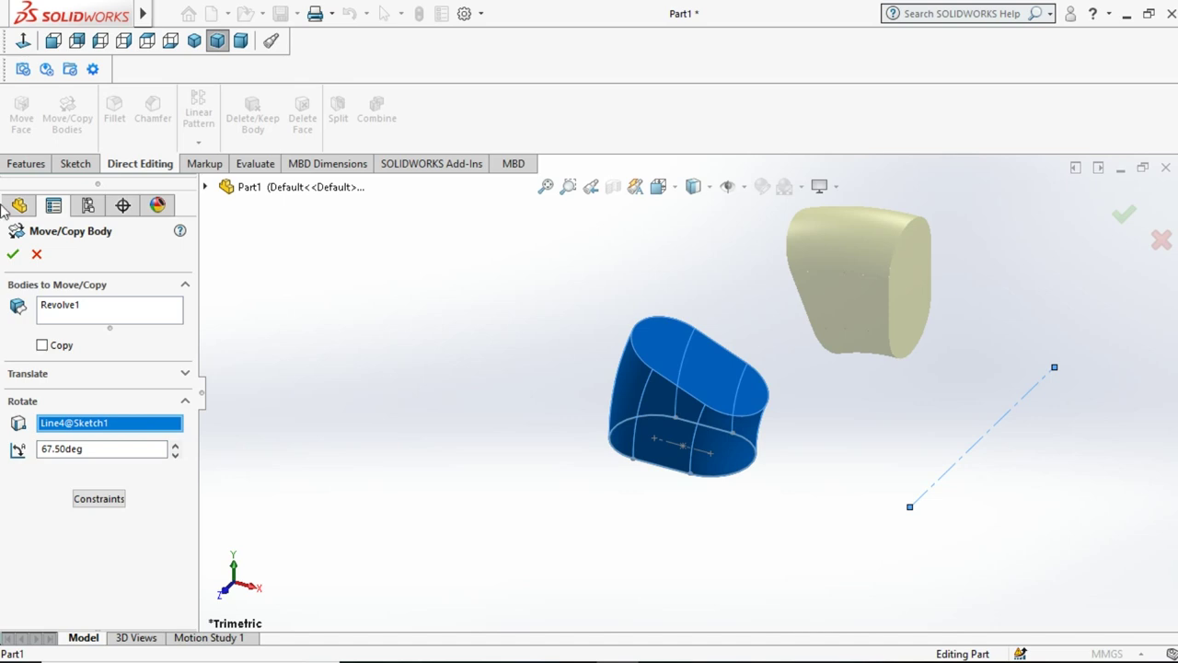
pyautogui.click(11, 251)
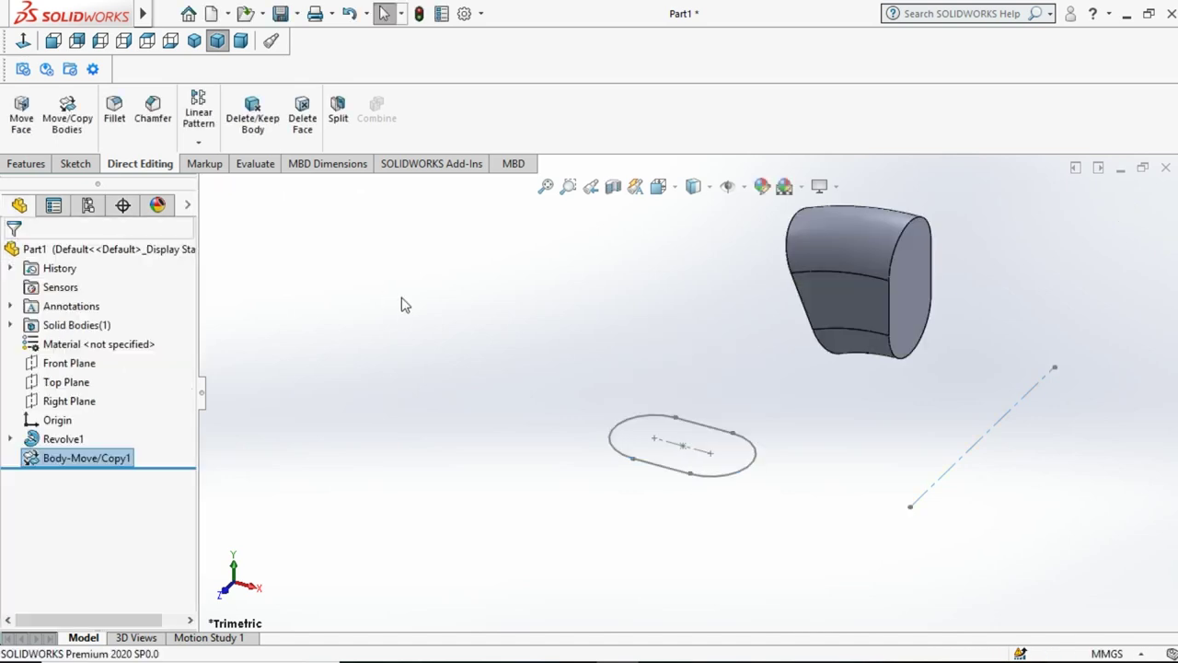
# Step: Edit Body-Move/Copy1 to copy the body, keeping the original link
pyautogui.click(455, 321)
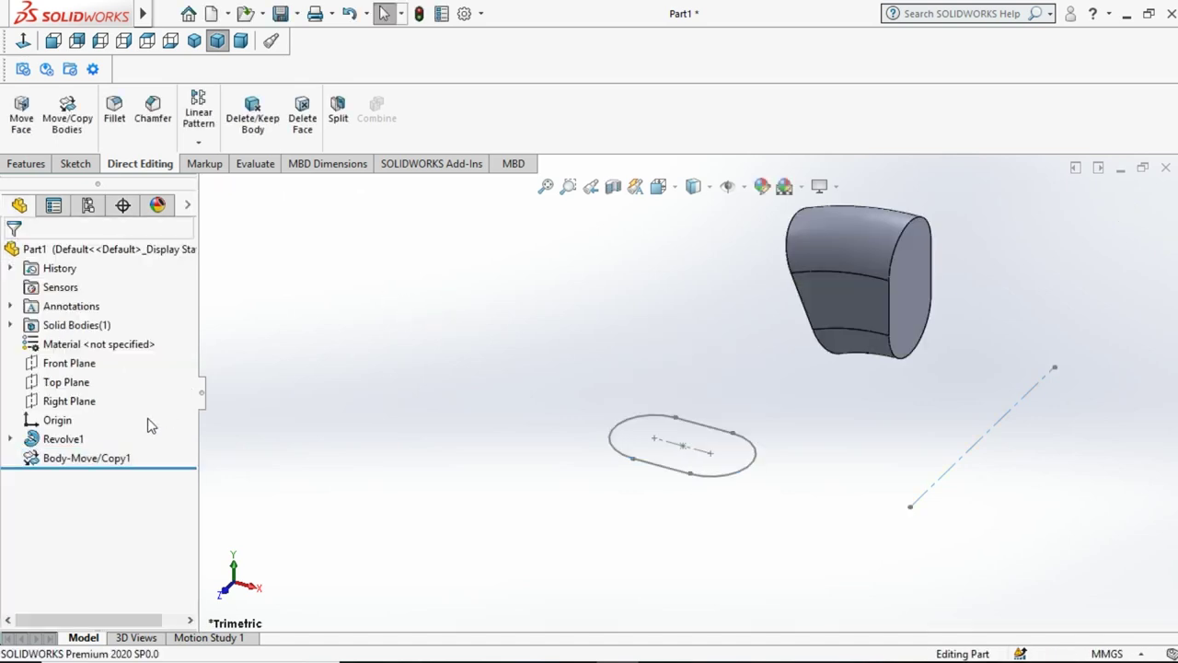
pyautogui.click(53, 459)
pyautogui.click(66, 397)
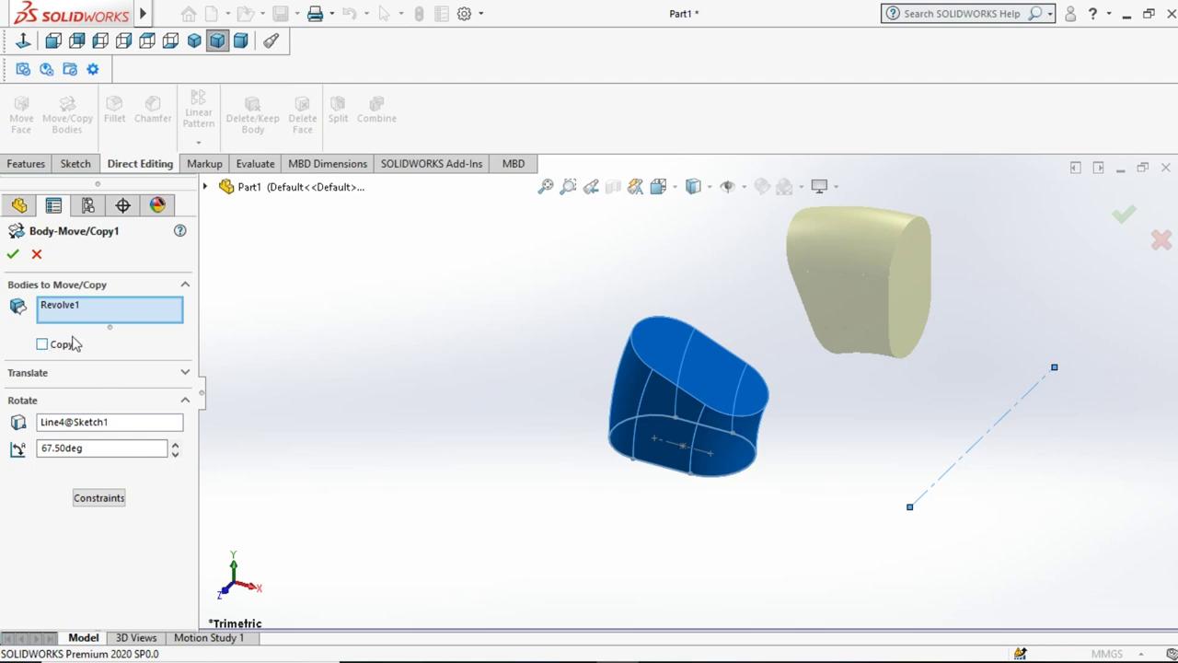
pyautogui.click(41, 345)
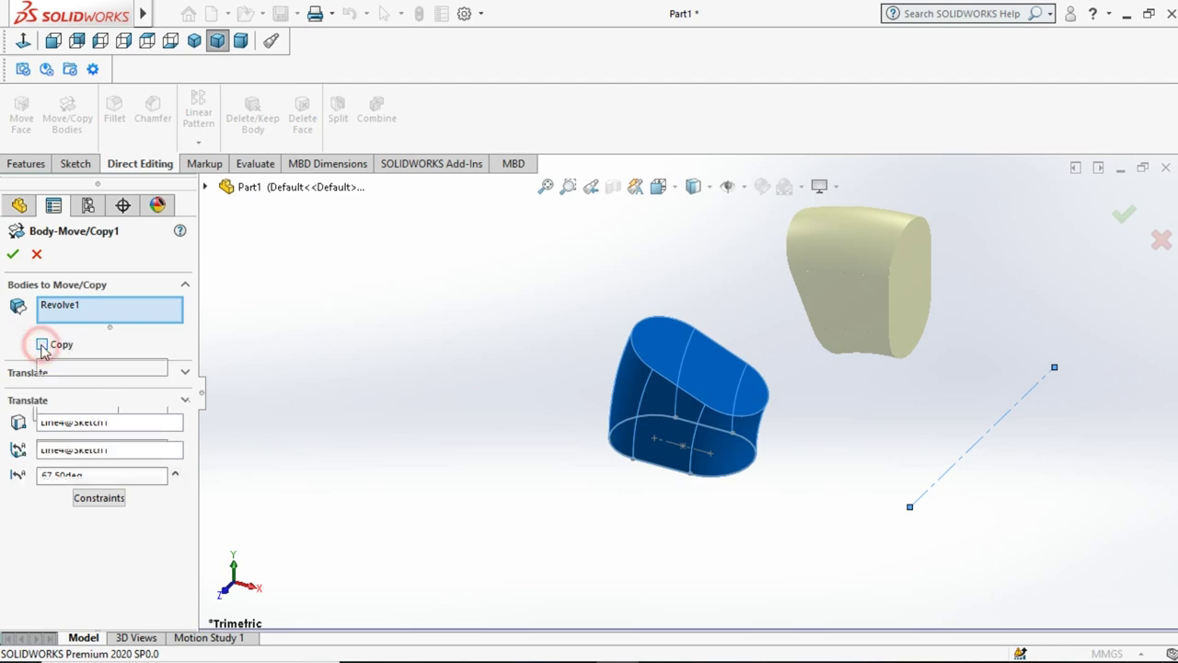
pyautogui.click(13, 255)
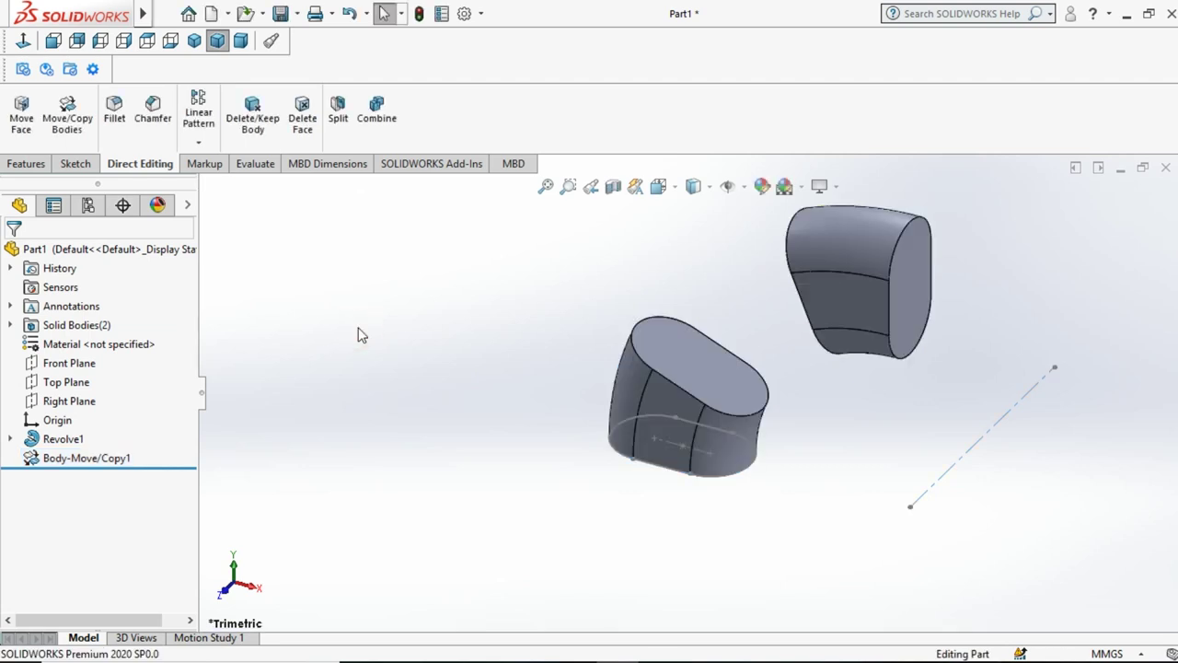
# Step: Hide the profile sketch and its diagonal axis line
pyautogui.click(914, 503)
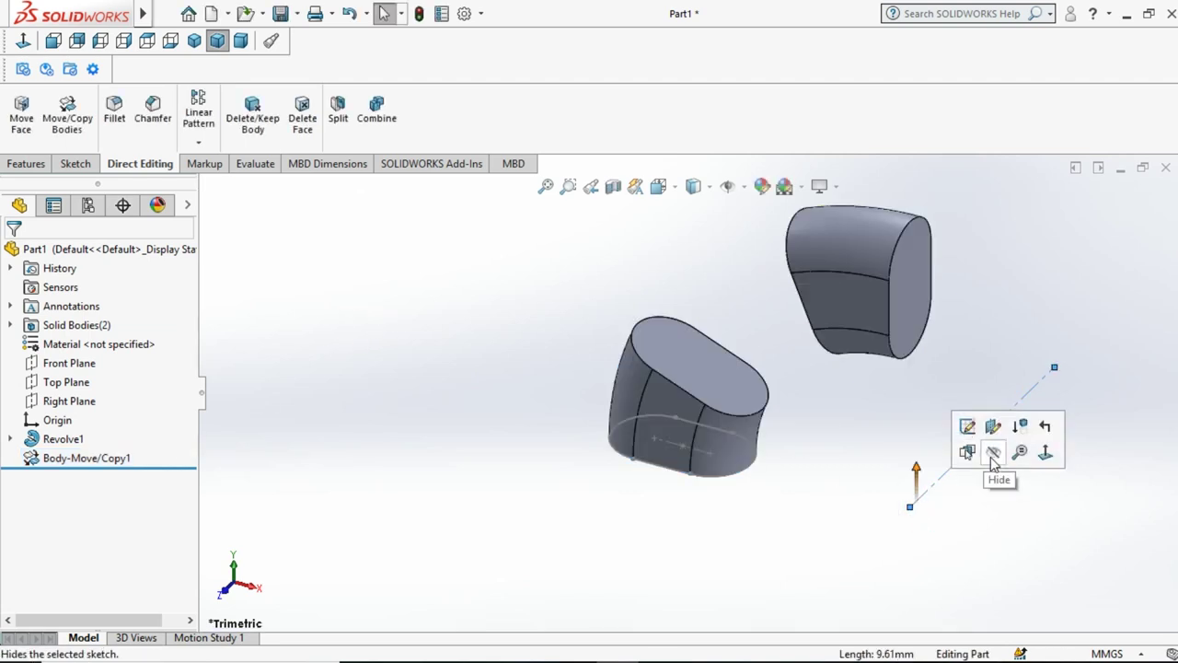
pyautogui.press('Delete')
pyautogui.click(822, 452)
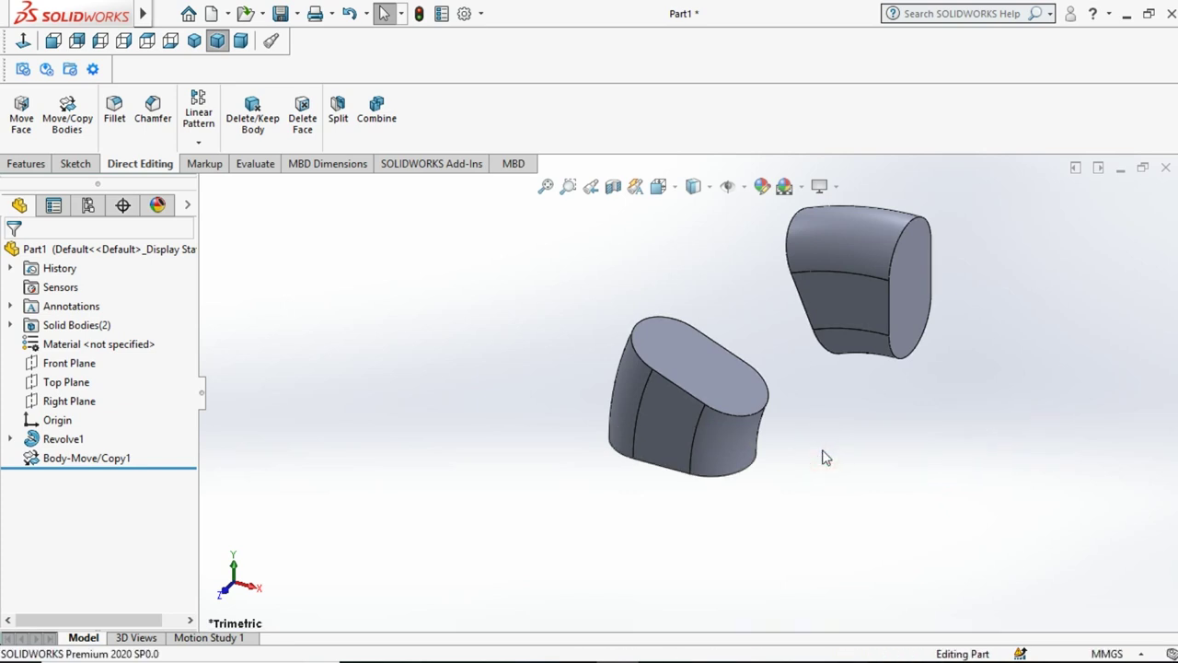
pyautogui.click(359, 366)
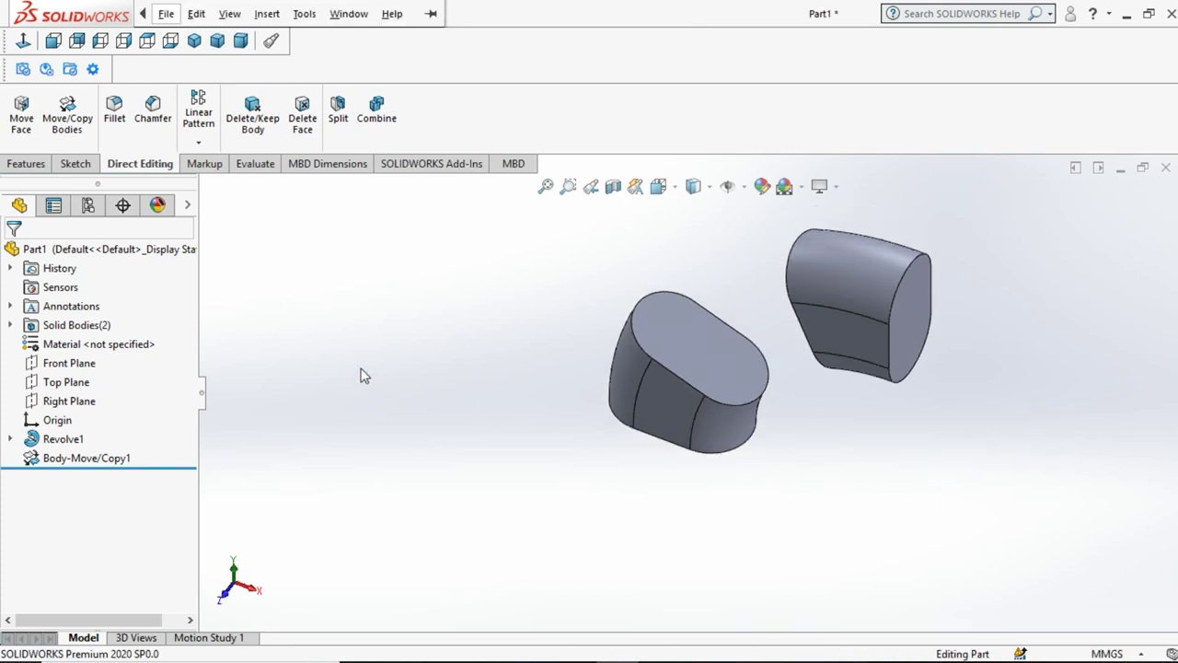
pyautogui.click(68, 105)
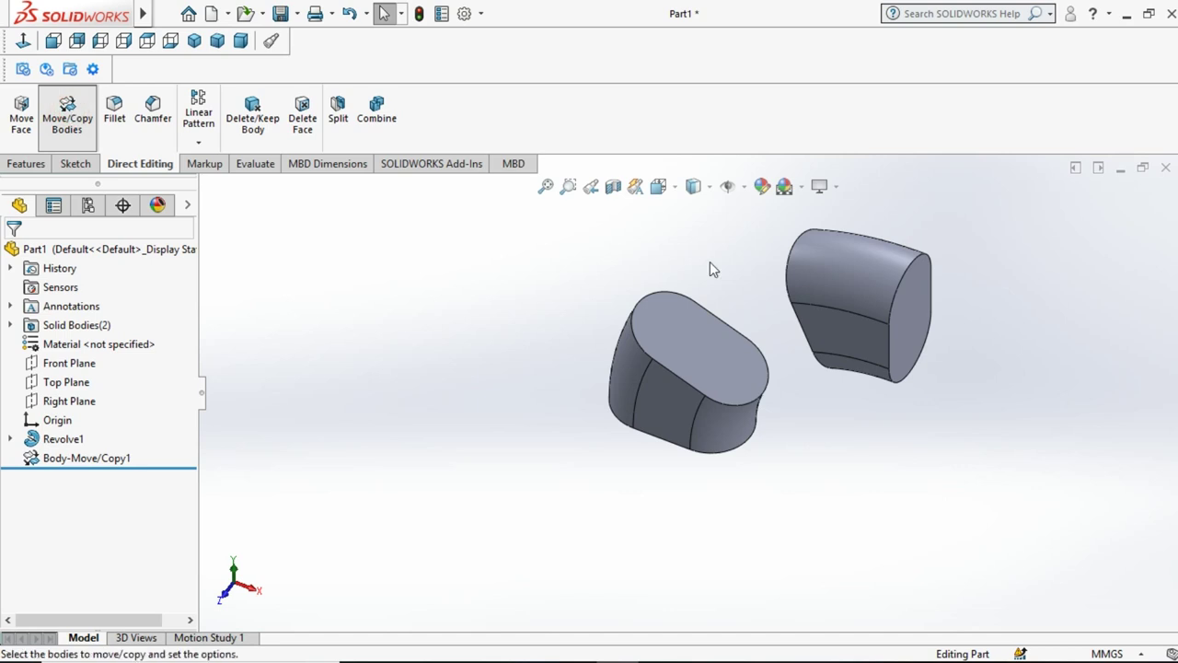
# Step: Move the upright link copy a further 2.8 mm along Z
pyautogui.click(826, 287)
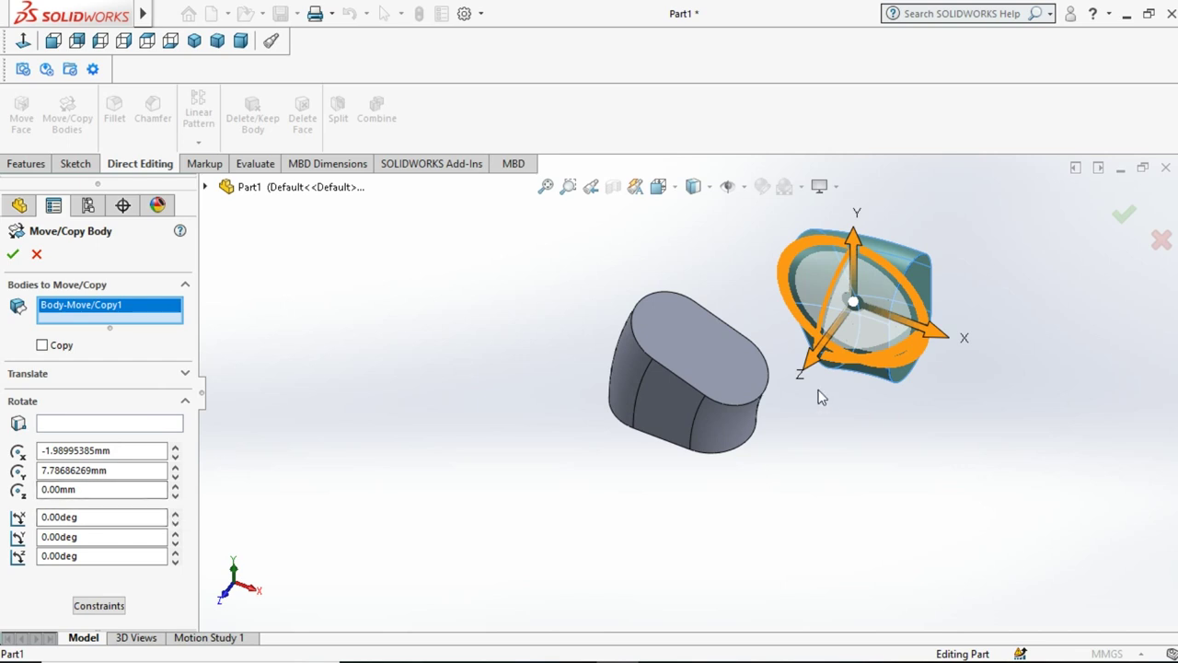
pyautogui.click(804, 361)
pyautogui.moveTo(804, 361); pyautogui.dragTo(792, 382)
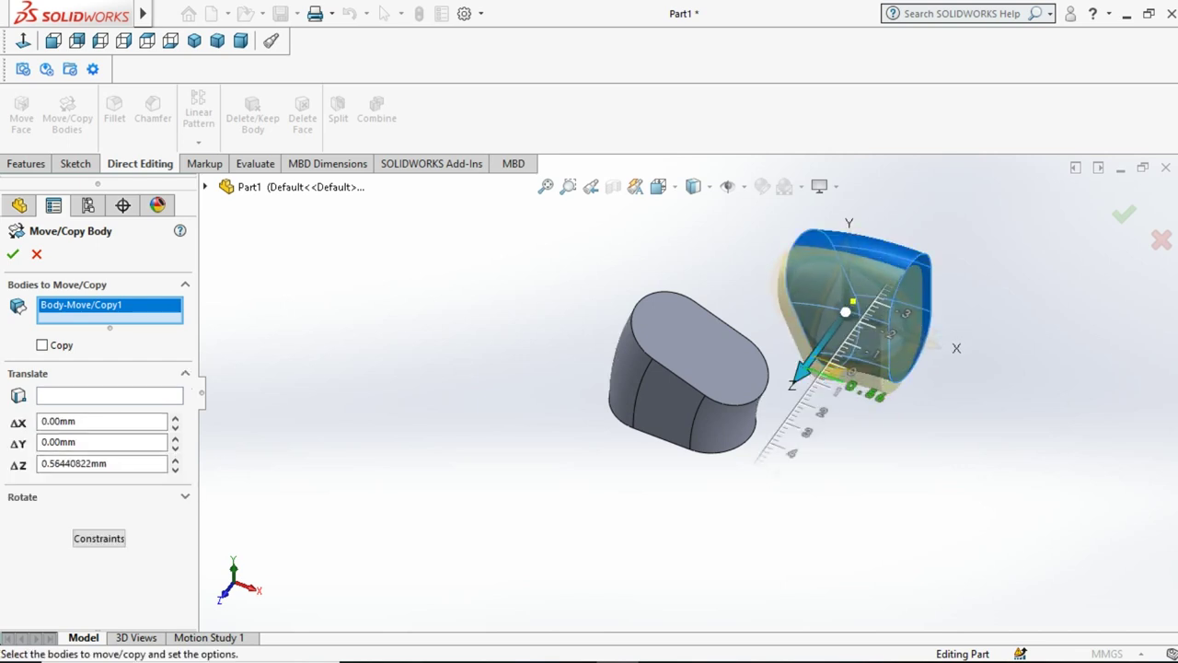
pyautogui.doubleClick(132, 467)
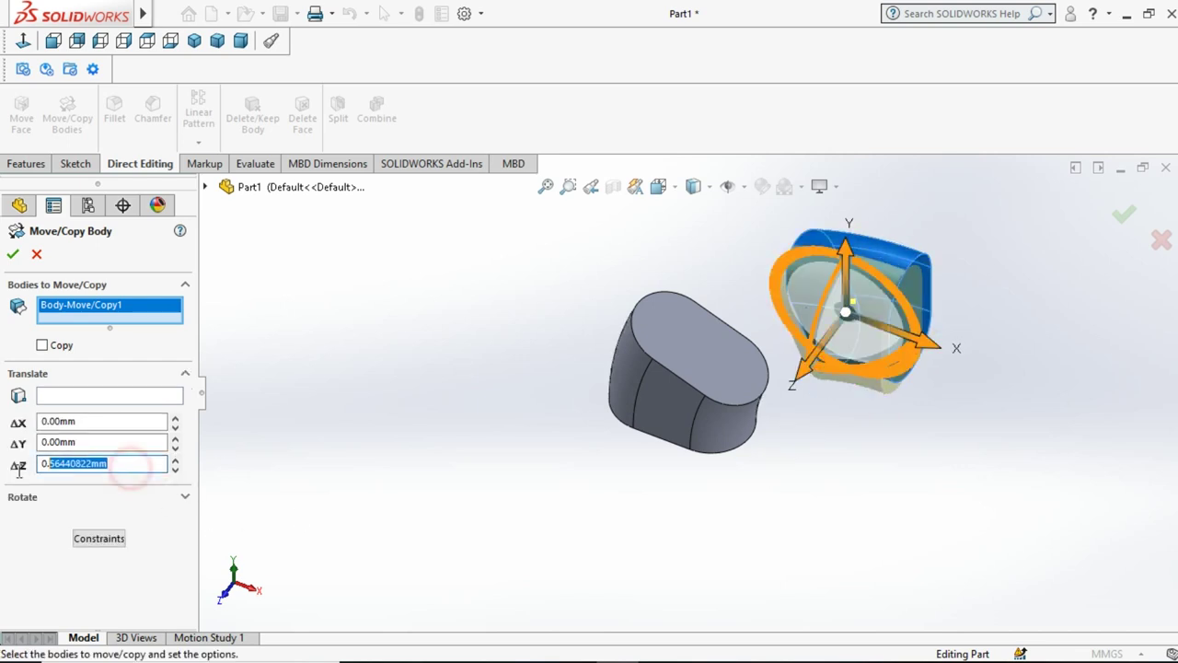
pyautogui.write('2.8')
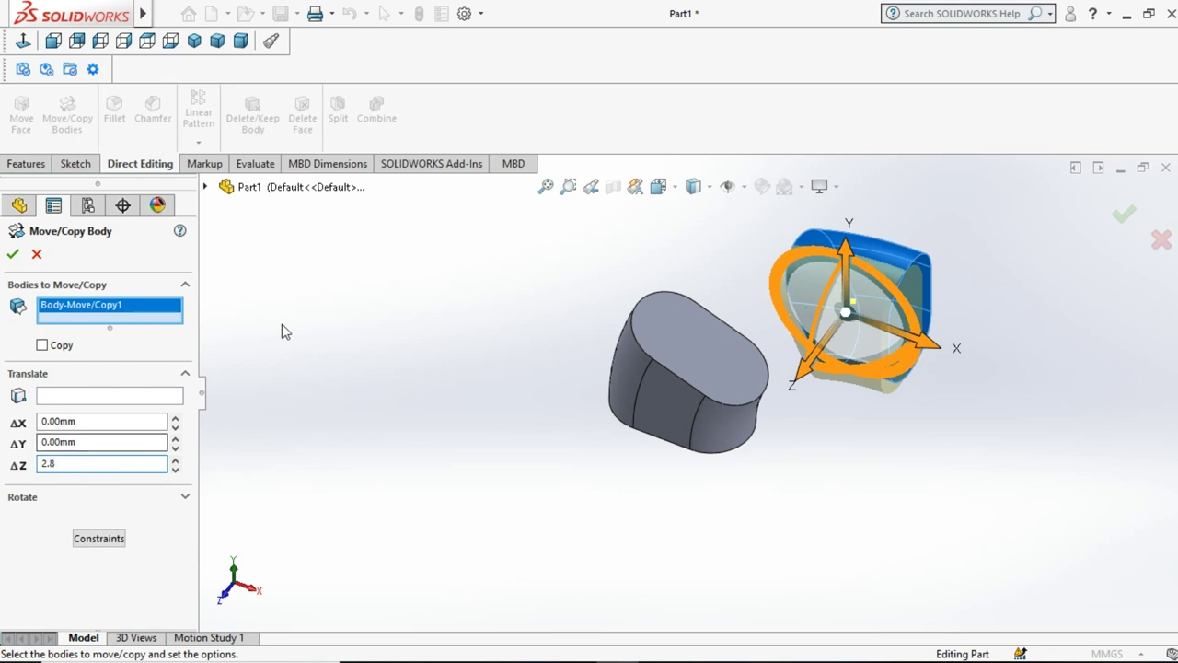
pyautogui.press('Return')
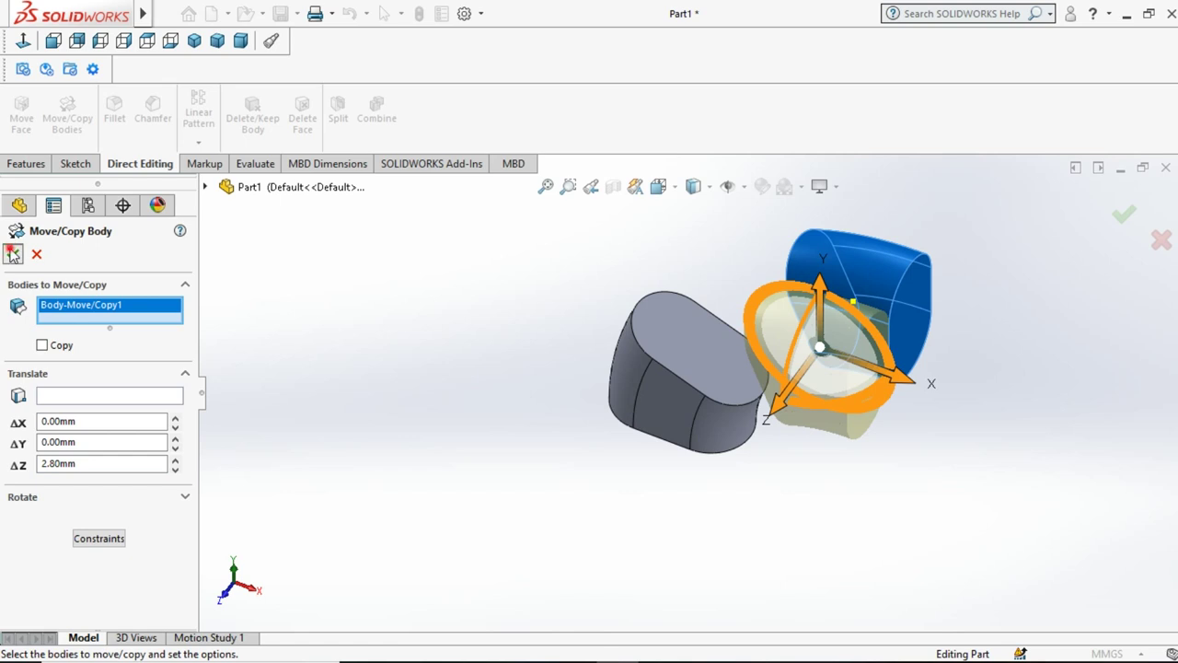
pyautogui.click(12, 254)
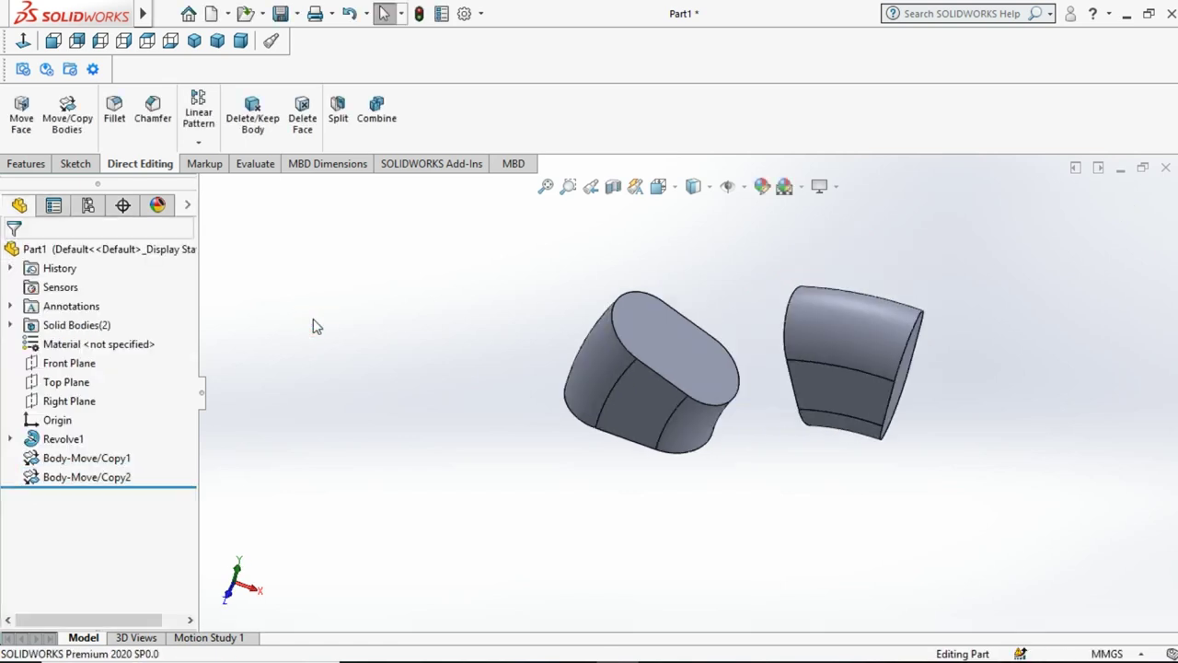
# Step: Tilt the view down to the top faces and select the left body's end face
pyautogui.press('Down')
pyautogui.press('Down')
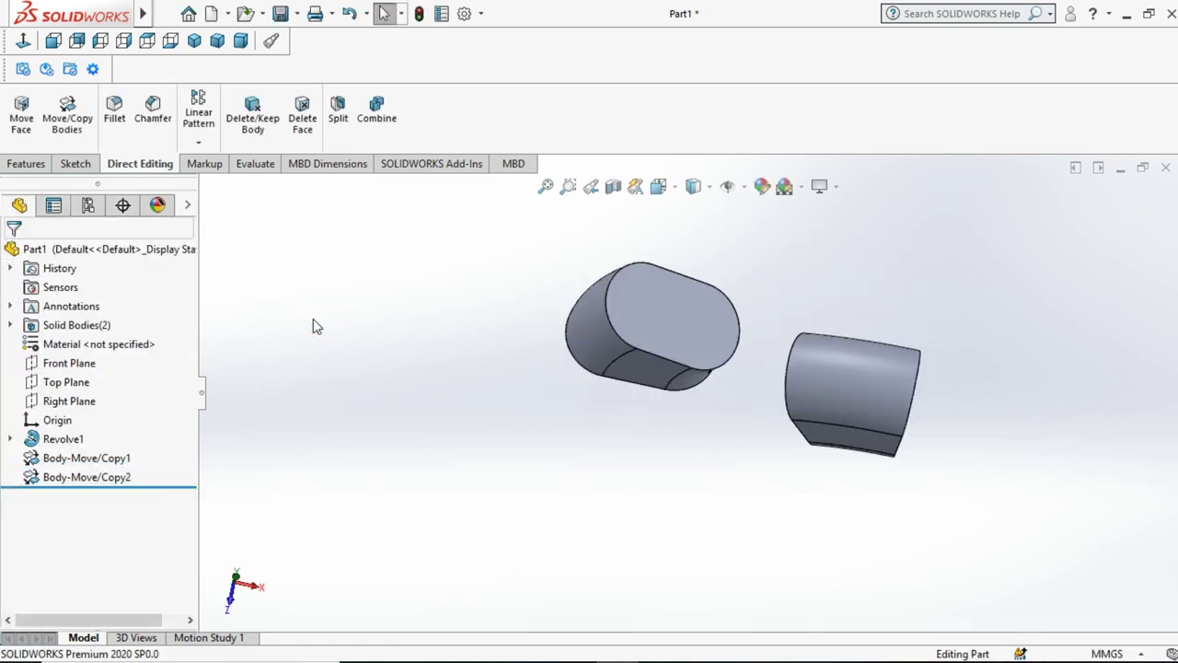
pyautogui.press('Down')
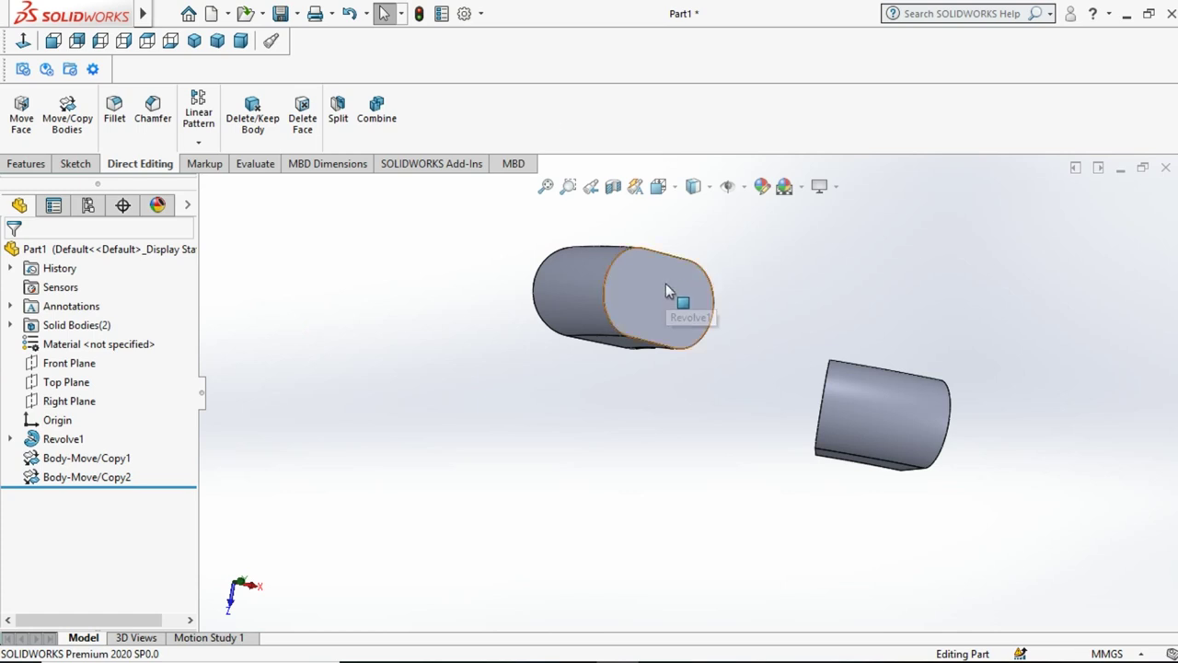
pyautogui.click(643, 285)
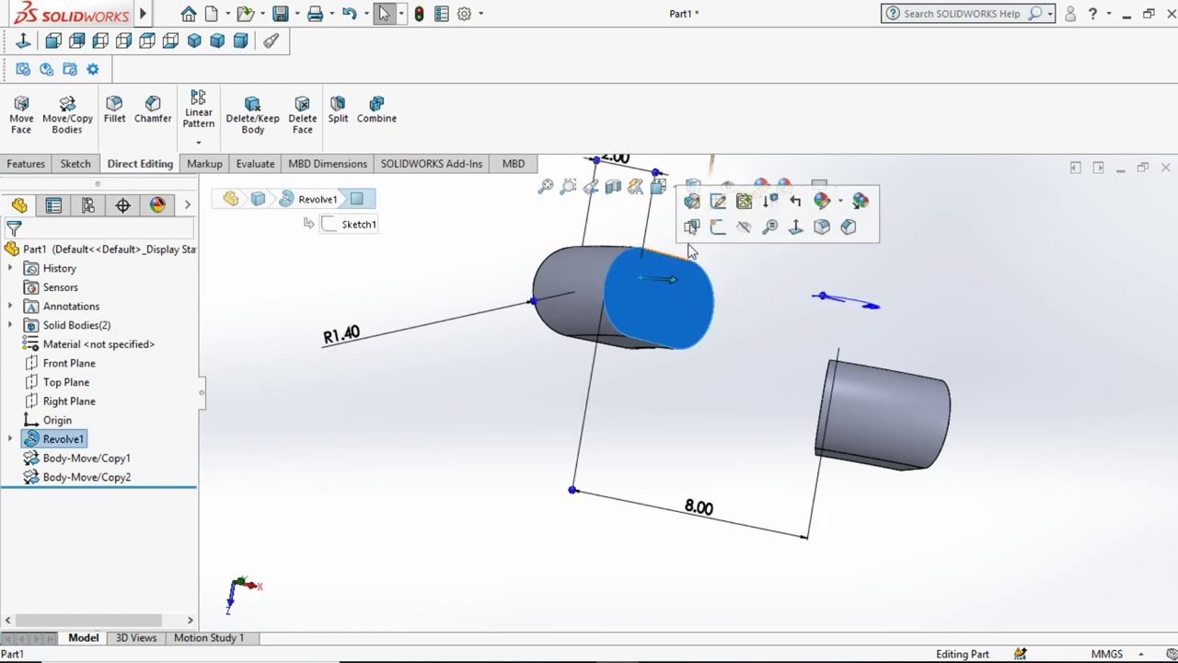
# Step: Create Sketch2 on the left body's end face by converting its outline
pyautogui.click(715, 226)
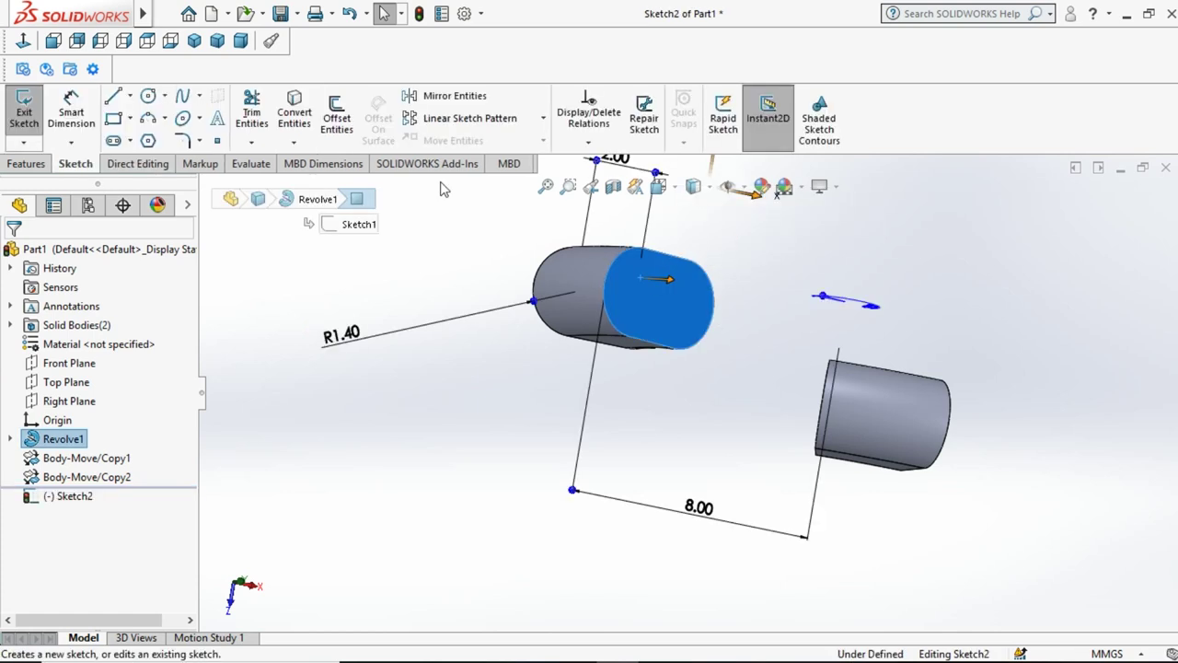
pyautogui.click(290, 121)
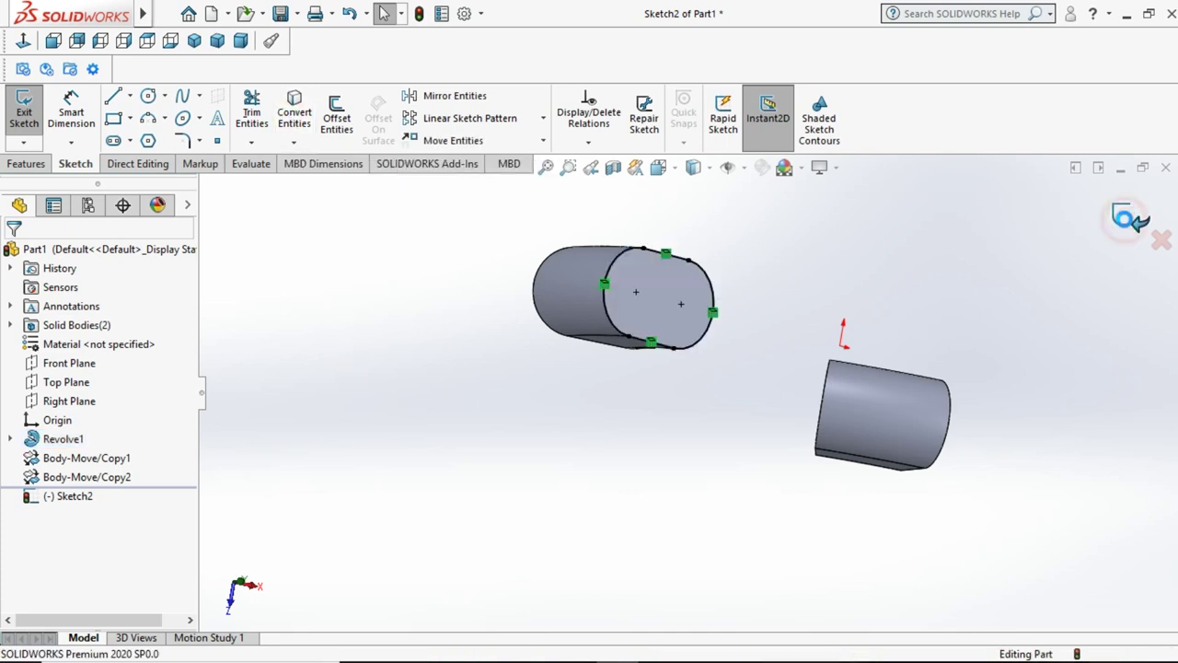
pyautogui.click(1109, 218)
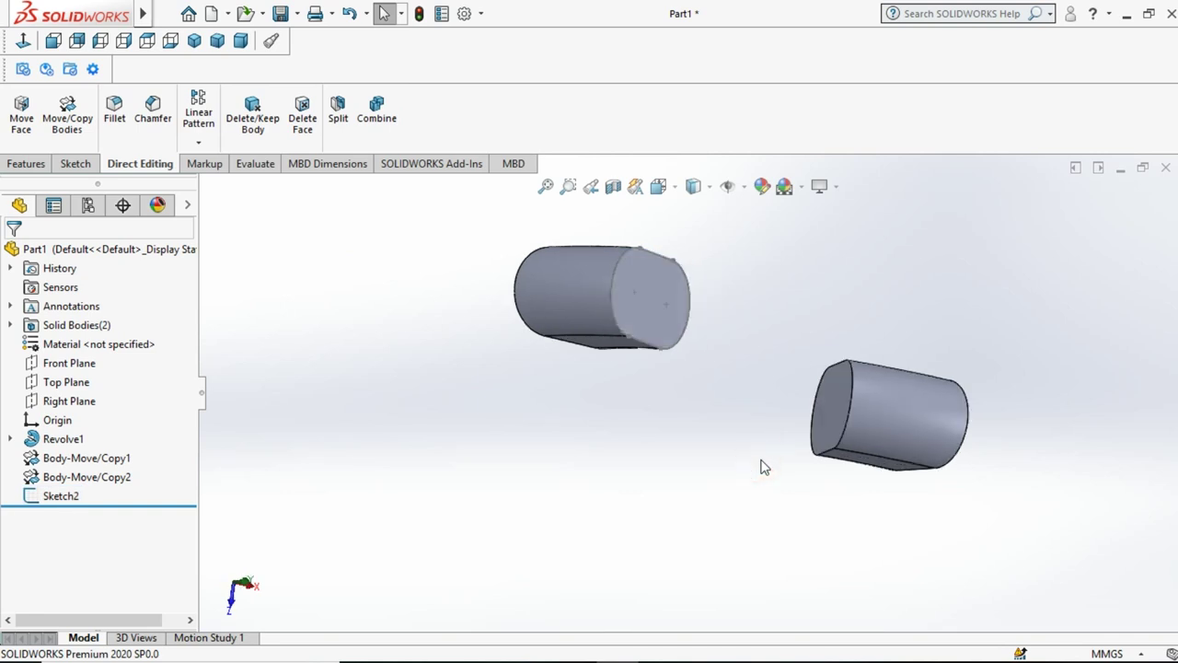
# Step: Convert the right body's facing end-face outline into a second sketch, Sketch3
pyautogui.moveTo(760, 460); pyautogui.dragTo(762, 467, button='middle')
pyautogui.click(861, 405)
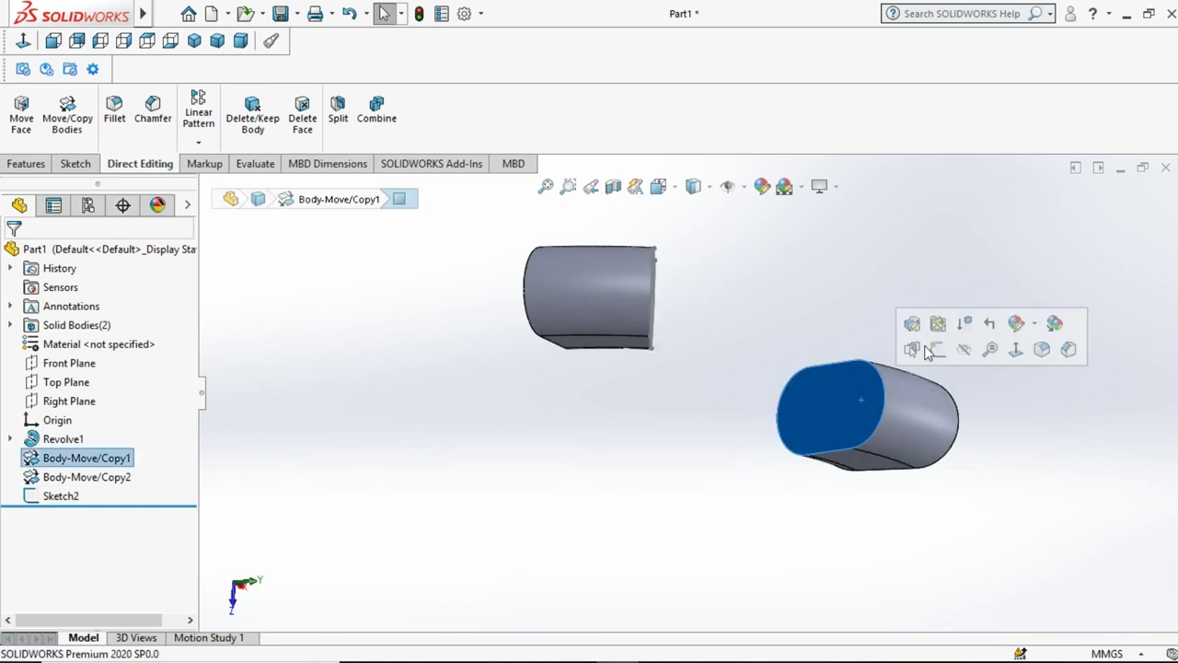
pyautogui.click(935, 347)
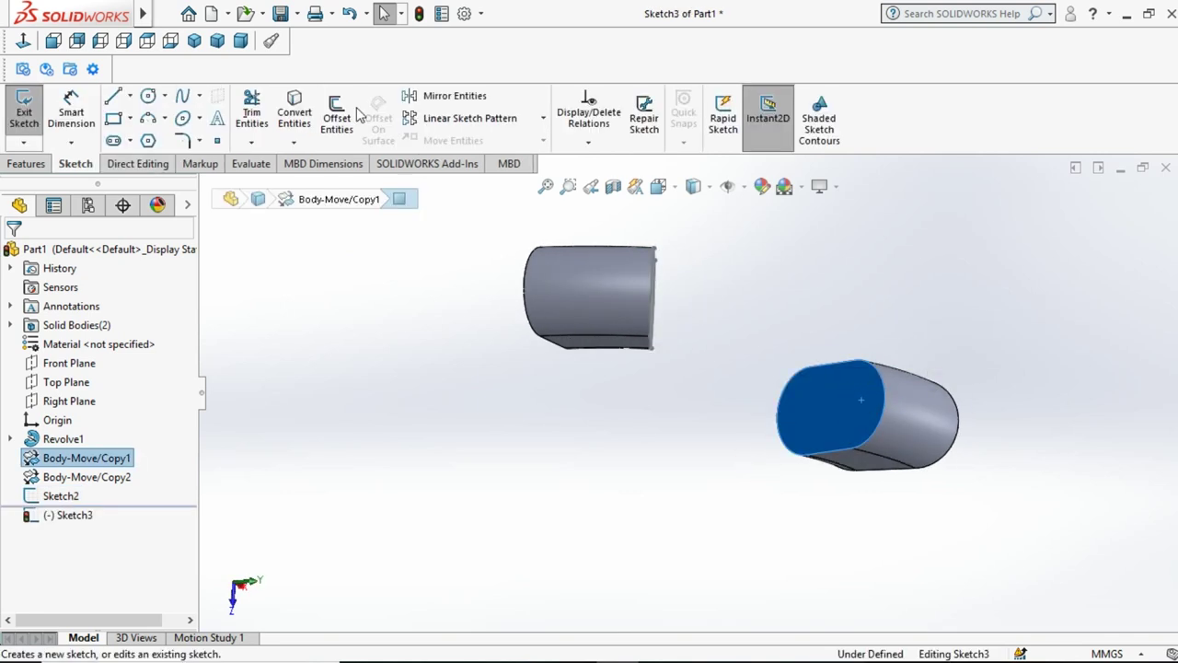
pyautogui.click(294, 113)
pyautogui.click(403, 368)
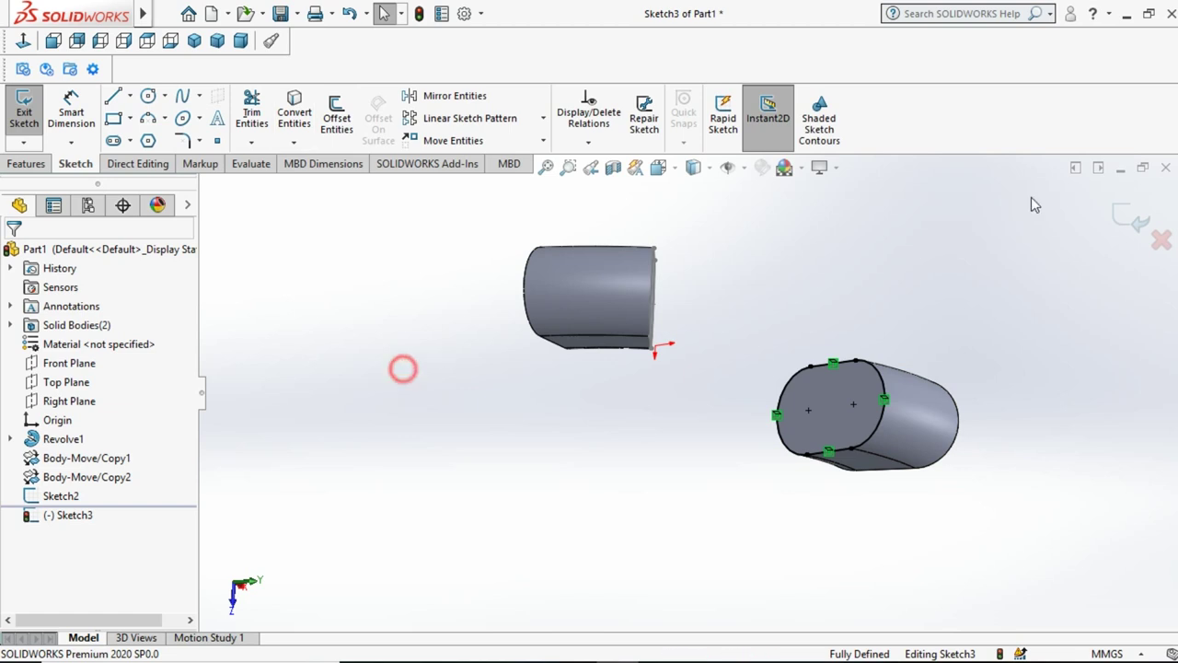
pyautogui.click(1128, 216)
pyautogui.click(903, 295)
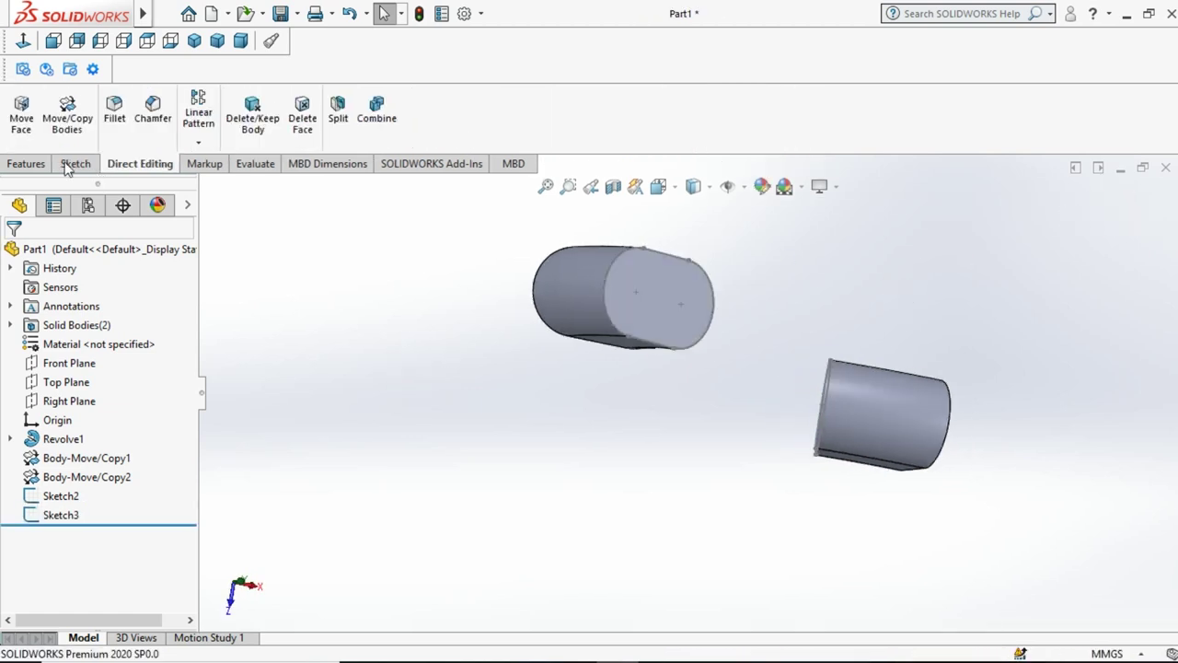
# Step: Start a Lofted Boss/Base from Sketch2 to Sketch3 and align the right profile's connector
pyautogui.click(25, 162)
pyautogui.click(191, 120)
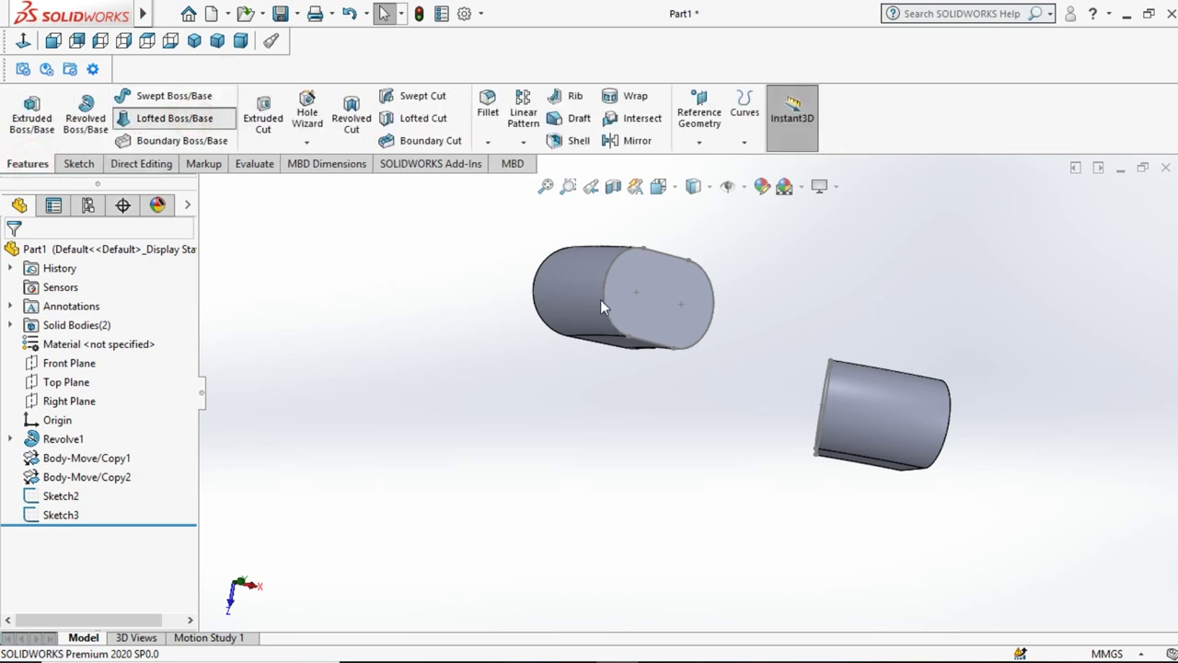
pyautogui.click(610, 319)
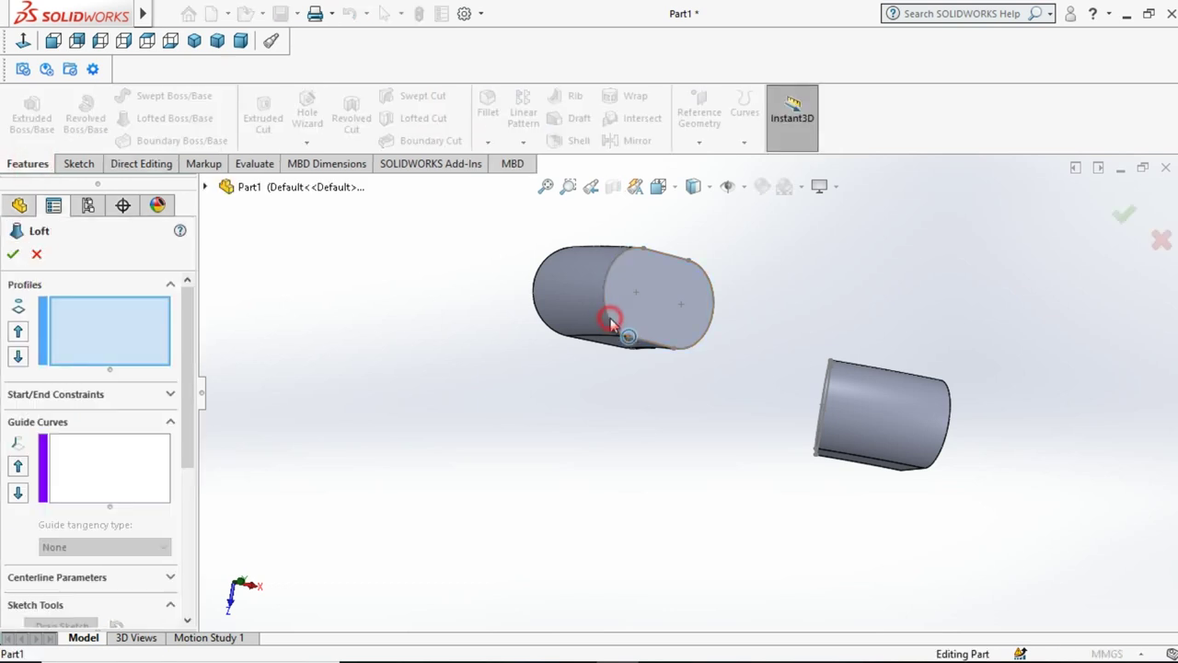
pyautogui.click(822, 422)
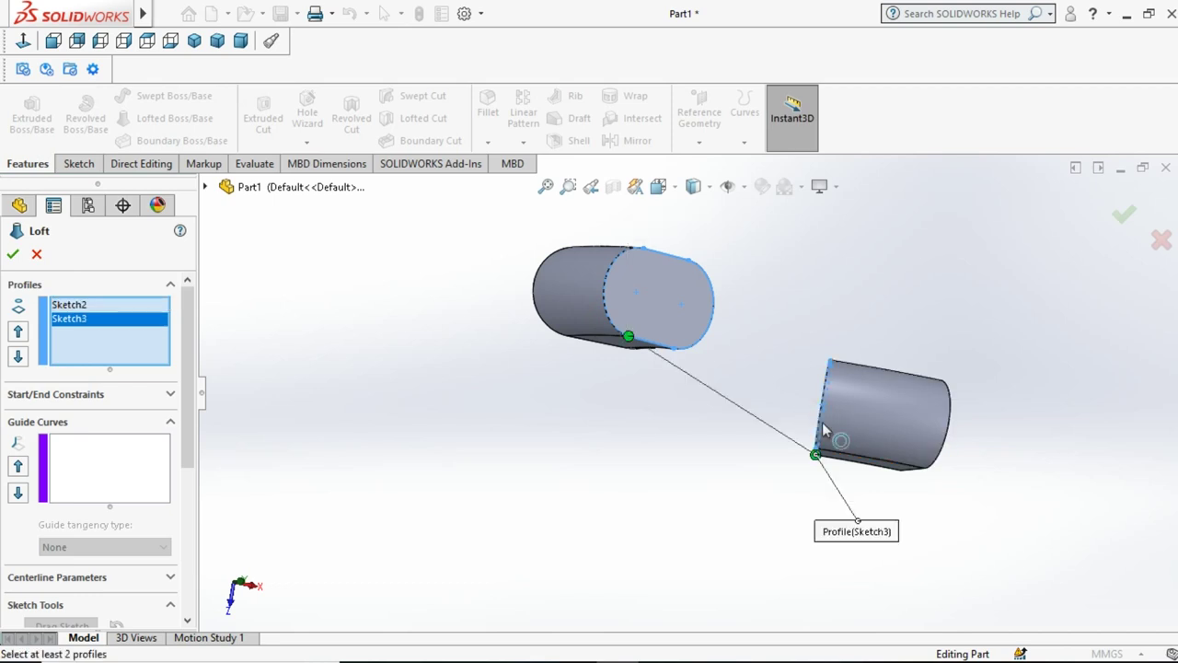
pyautogui.click(606, 512)
pyautogui.press('Left')
pyautogui.press('Left')
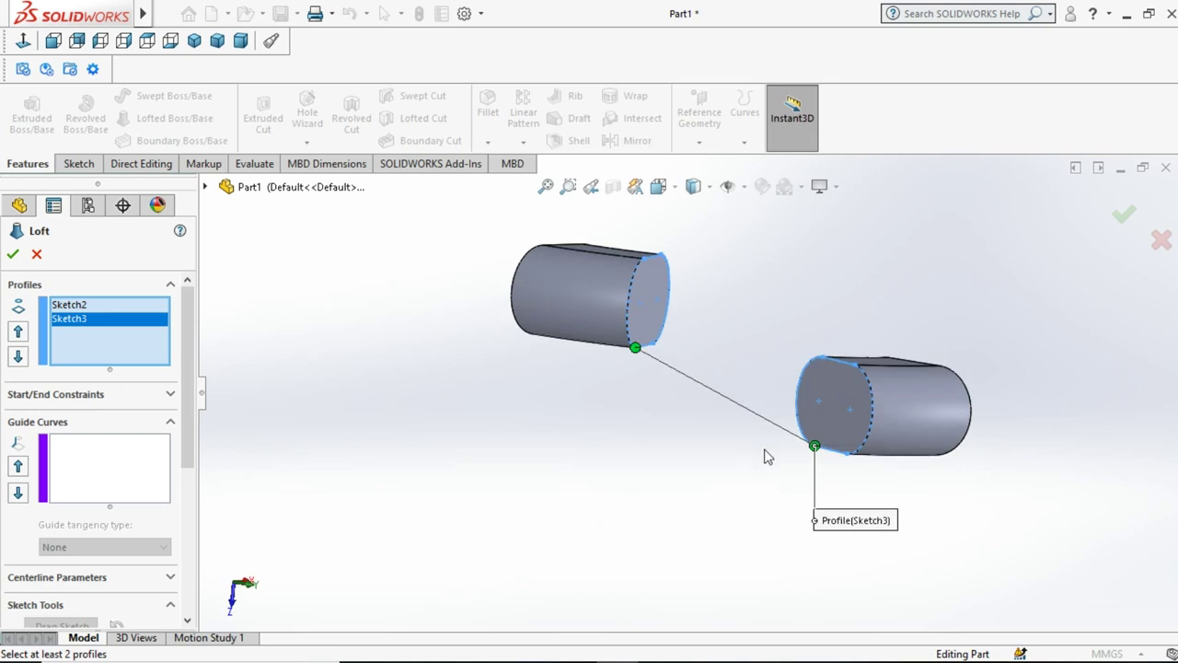
pyautogui.moveTo(814, 447); pyautogui.dragTo(852, 457)
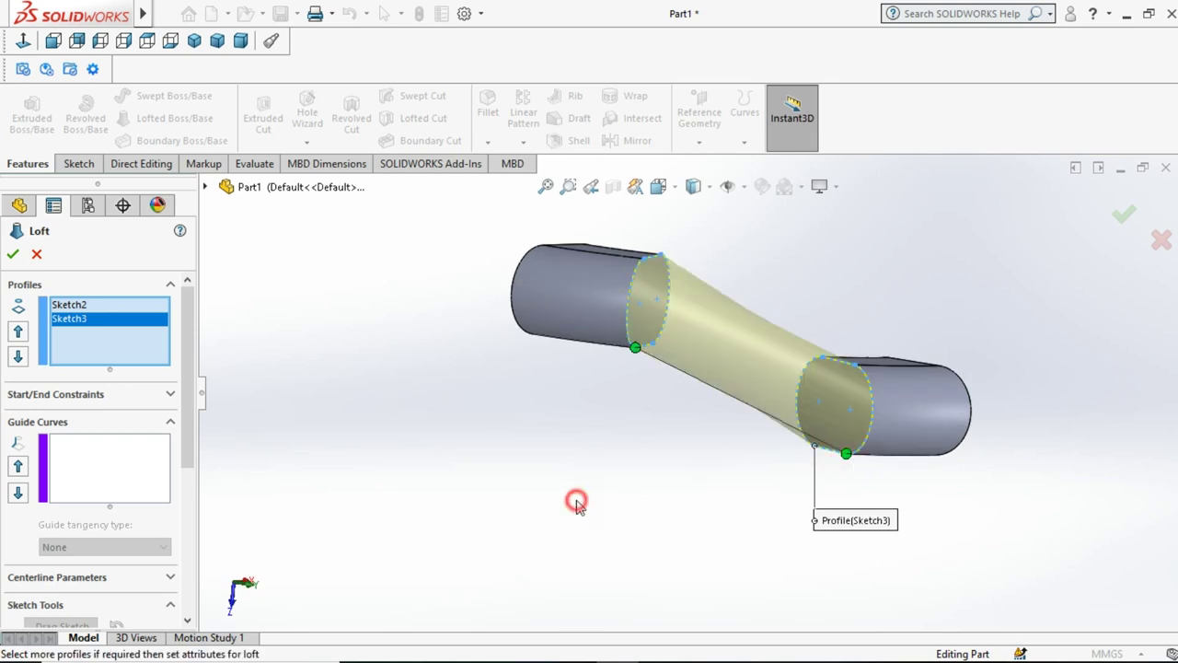
# Step: Set the loft's start and end constraints to Tangency To Face and accept it
pyautogui.click(79, 305)
pyautogui.click(64, 394)
pyautogui.click(82, 433)
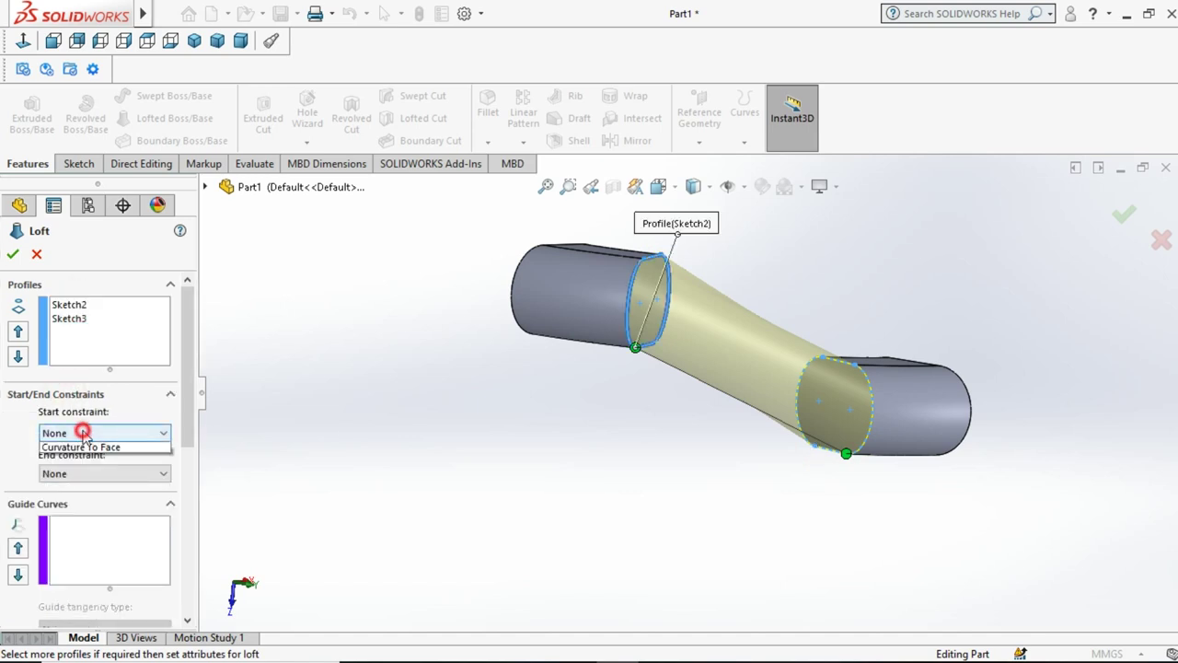
pyautogui.click(89, 479)
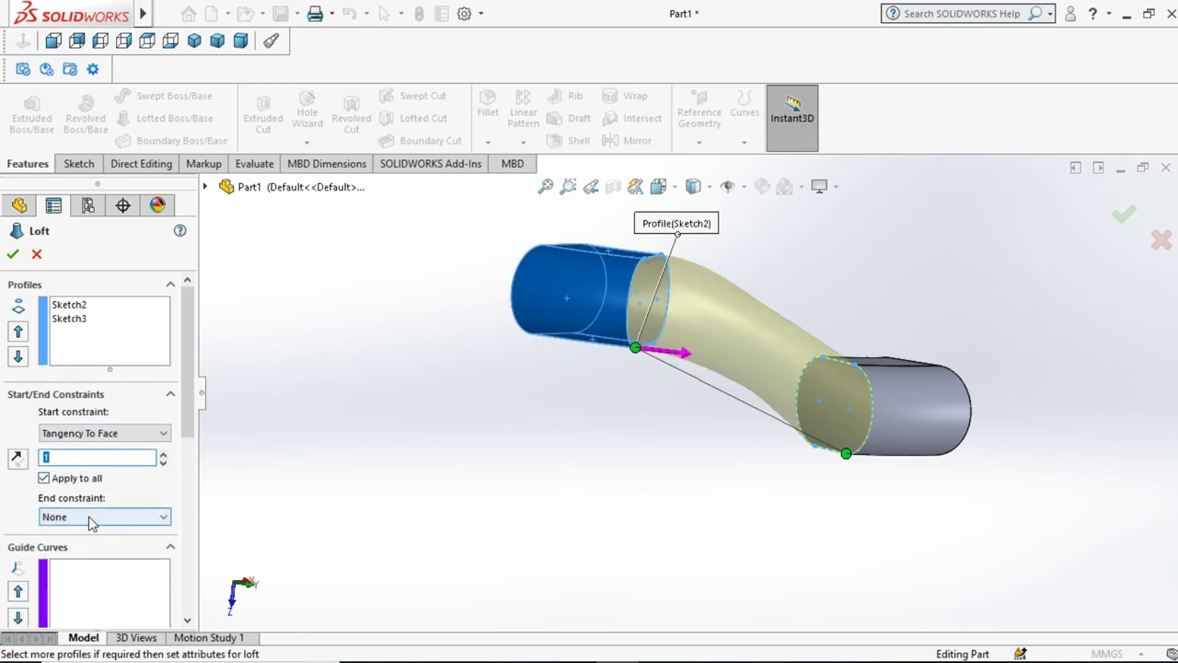
pyautogui.click(92, 518)
pyautogui.click(95, 567)
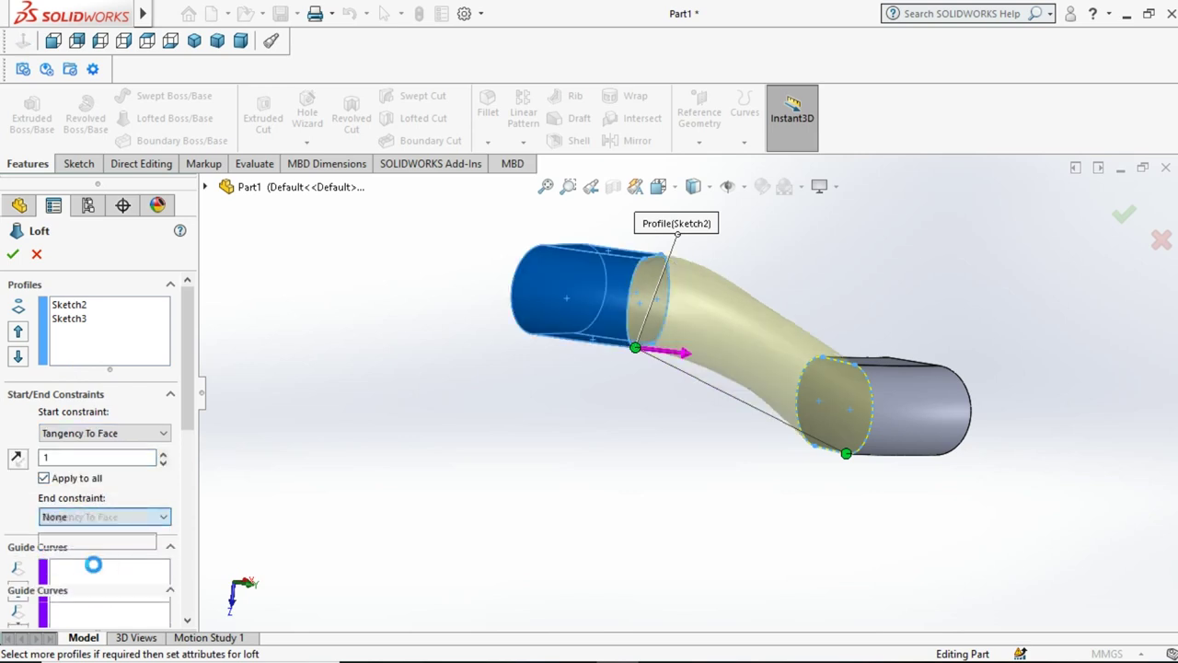
pyautogui.click(422, 475)
pyautogui.press('Up')
pyautogui.press('Up')
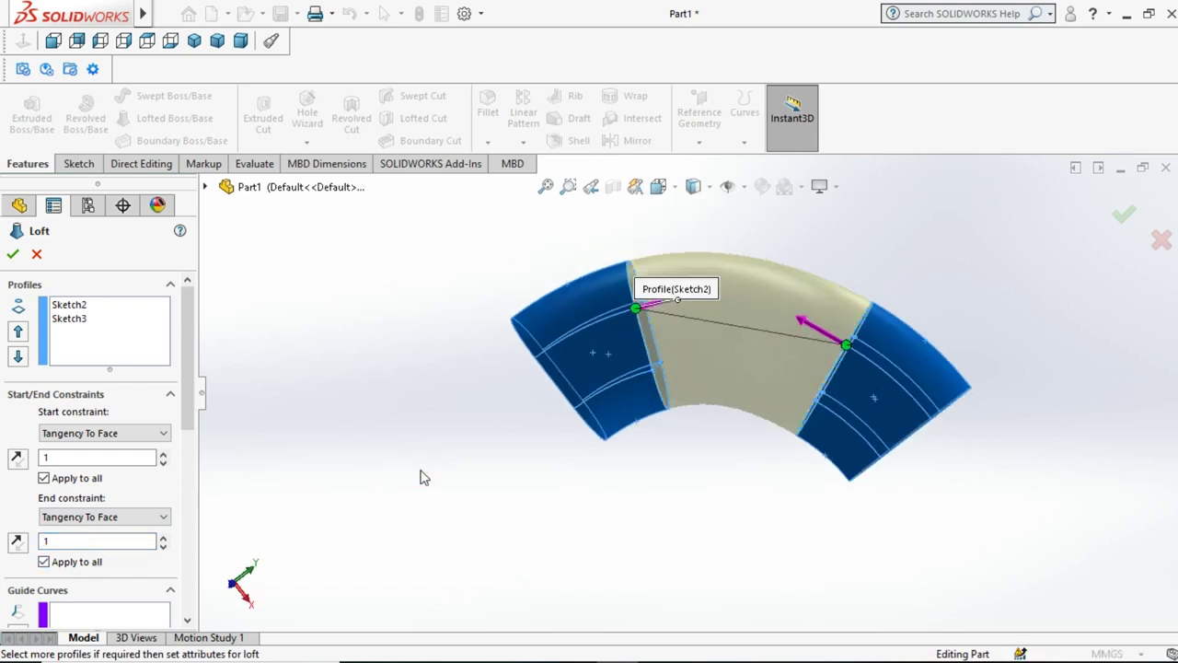
pyautogui.click(12, 255)
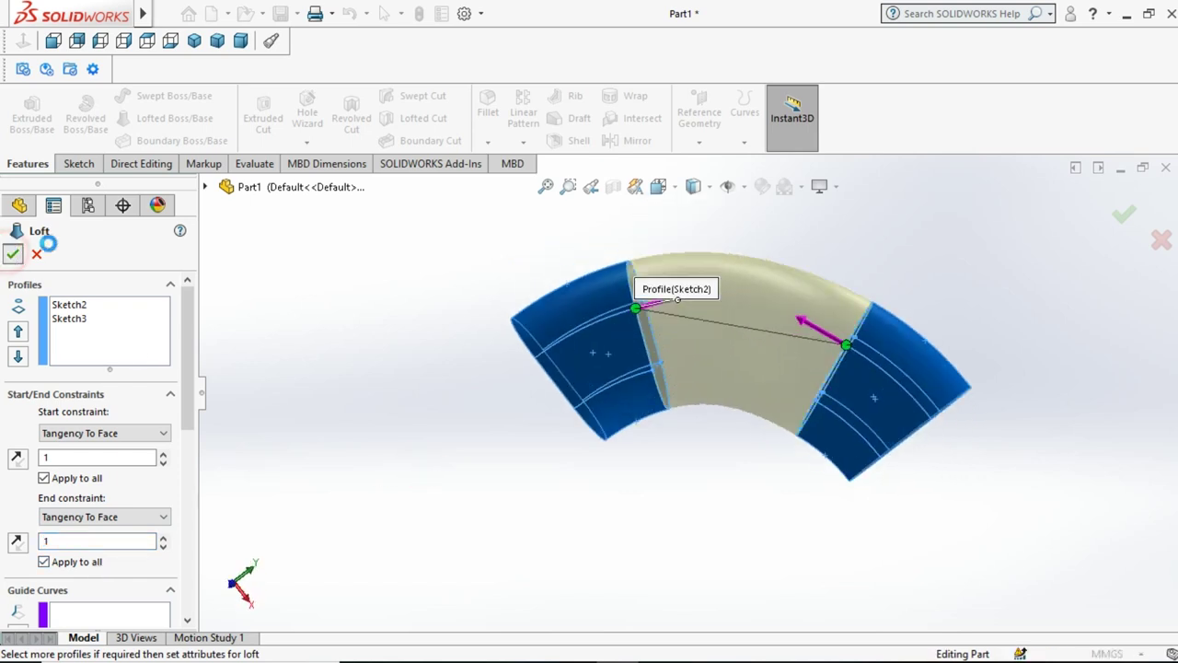
pyautogui.click(350, 303)
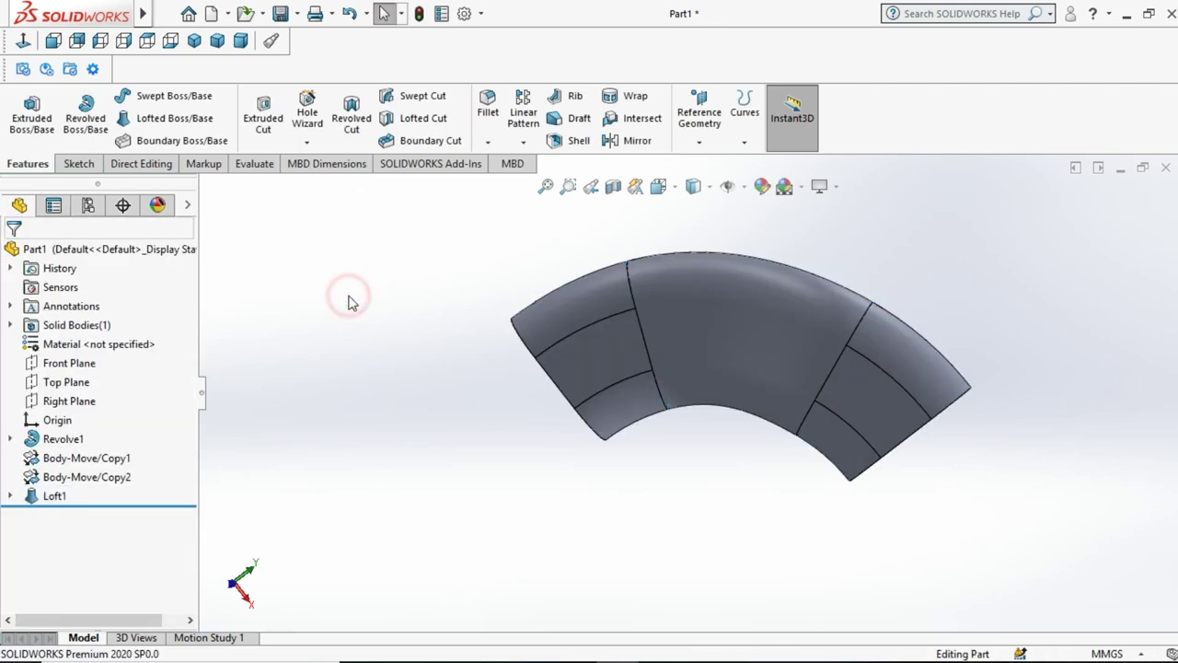
pyautogui.hotkey('ctrl', '7')
pyautogui.press('Left')
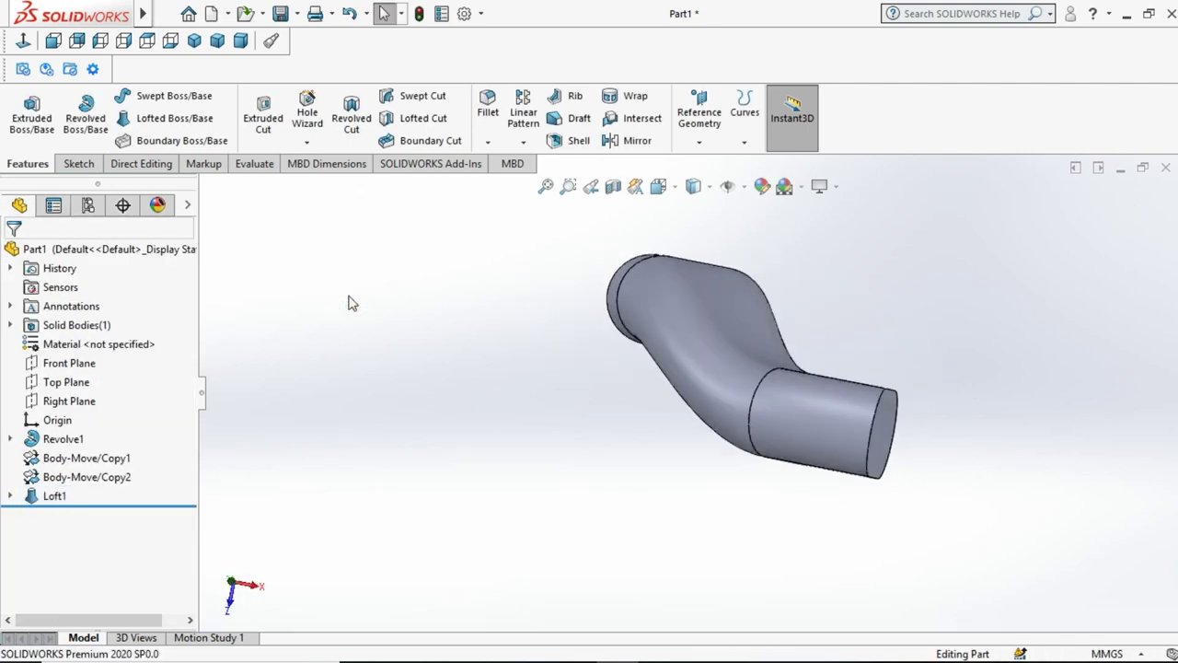
pyautogui.press('Left')
pyautogui.press('Left')
pyautogui.press('Left')
pyautogui.press('Down')
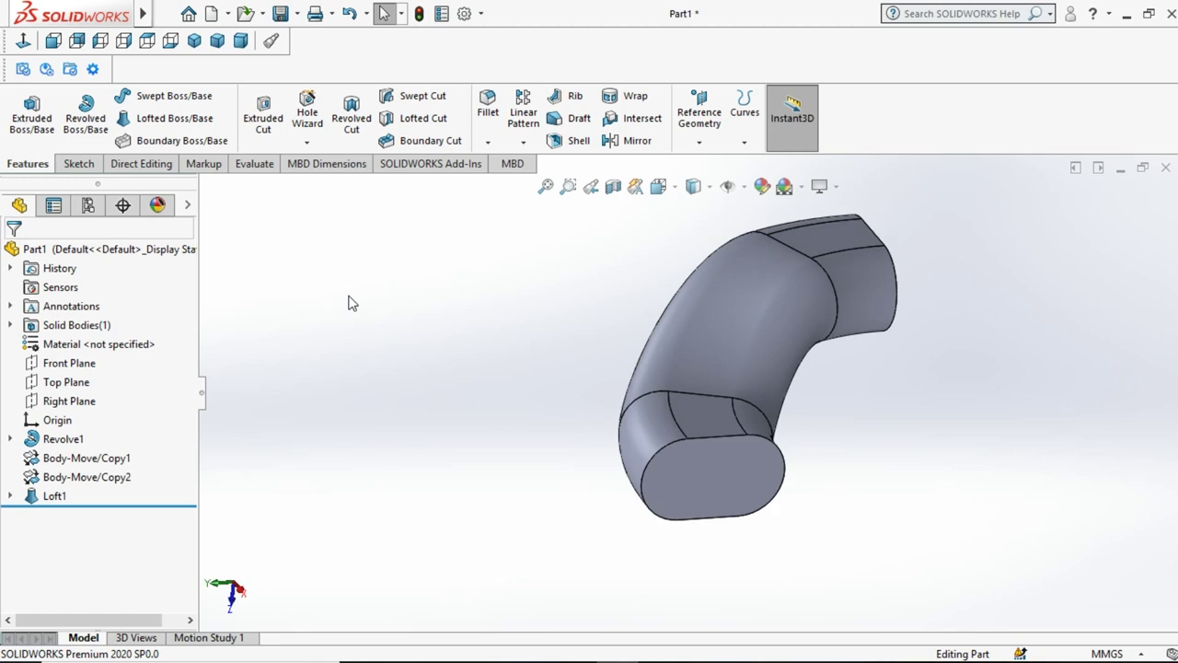
pyautogui.moveTo(350, 303); pyautogui.dragTo(502, 512, button='middle')
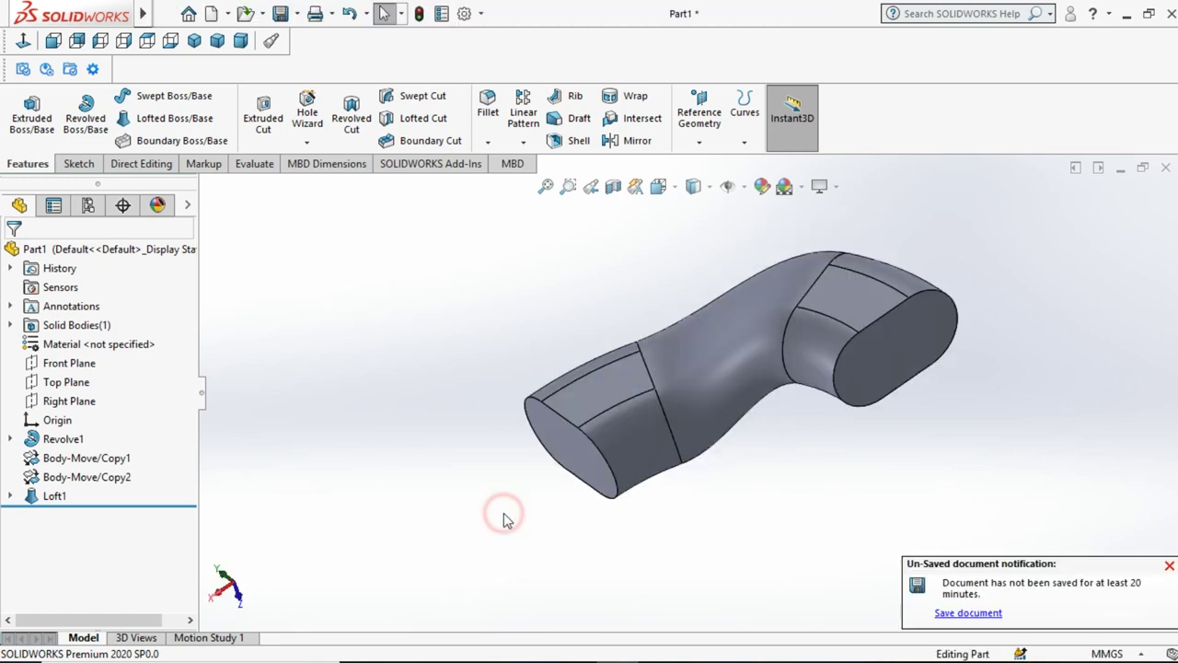
pyautogui.click(1169, 565)
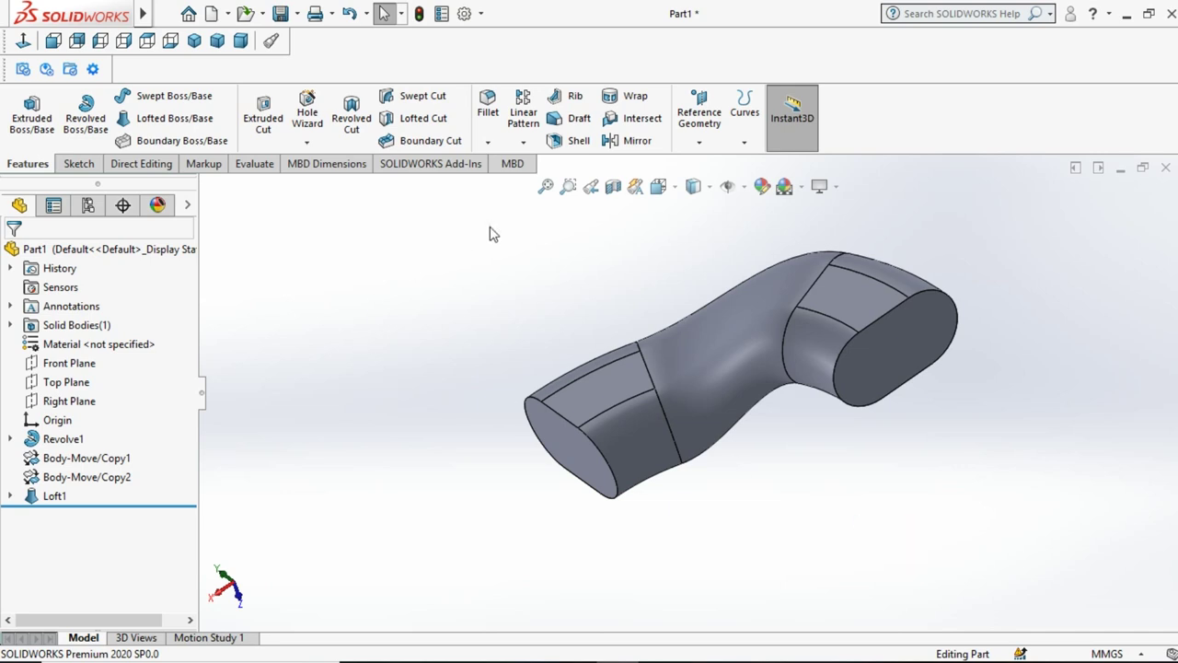
pyautogui.click(155, 166)
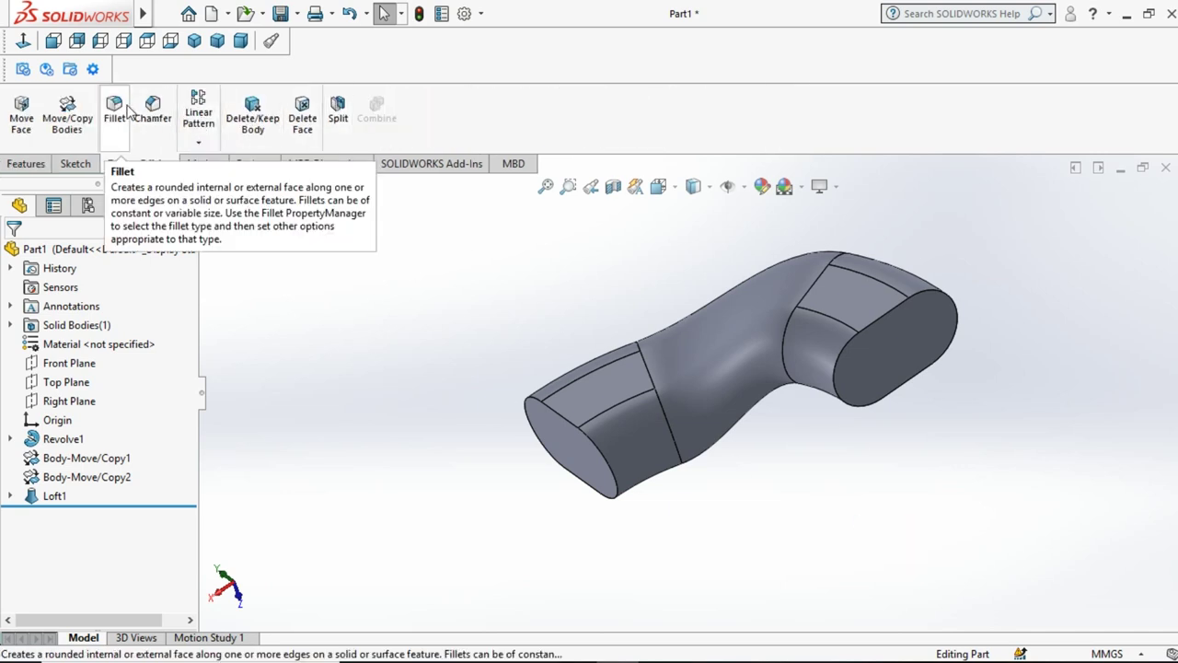
pyautogui.click(25, 164)
# Step: Mirror the loft body across its oval end face to create Mirror1
pyautogui.click(631, 140)
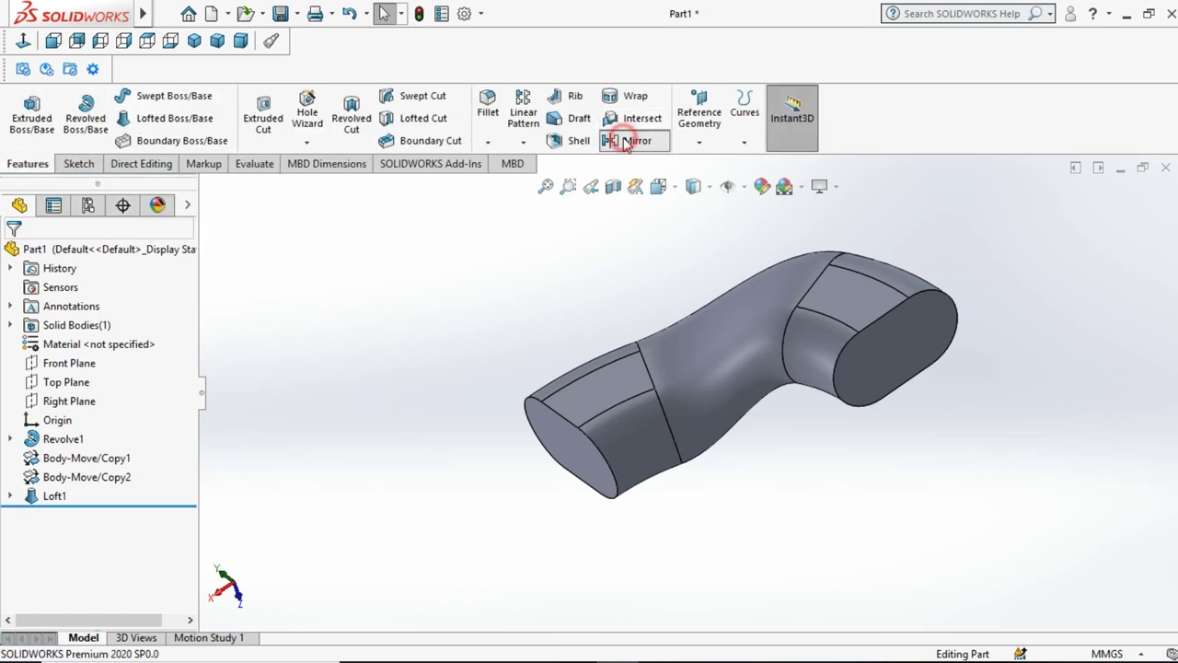
pyautogui.click(910, 335)
pyautogui.click(73, 486)
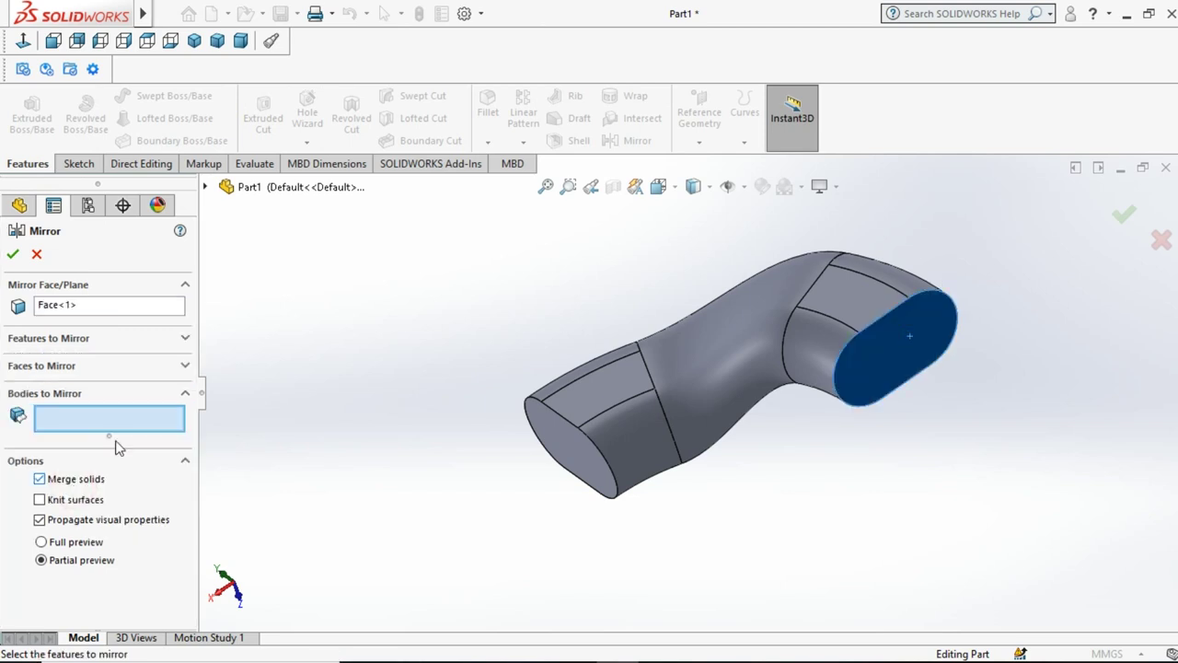
pyautogui.click(705, 335)
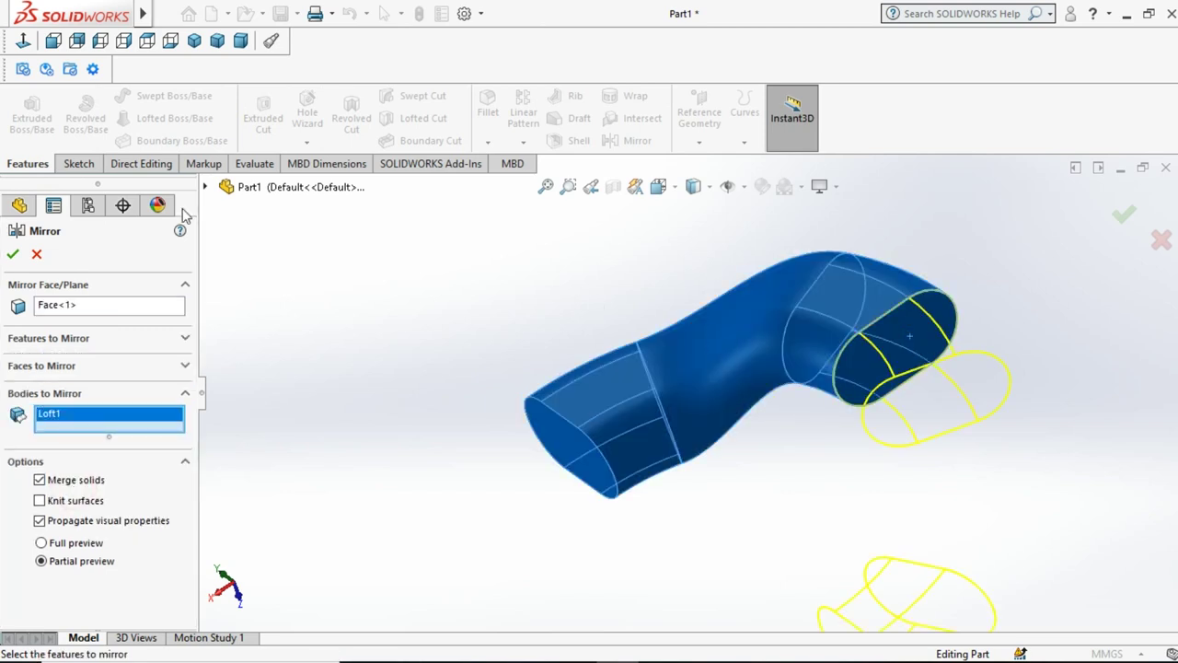
pyautogui.click(14, 253)
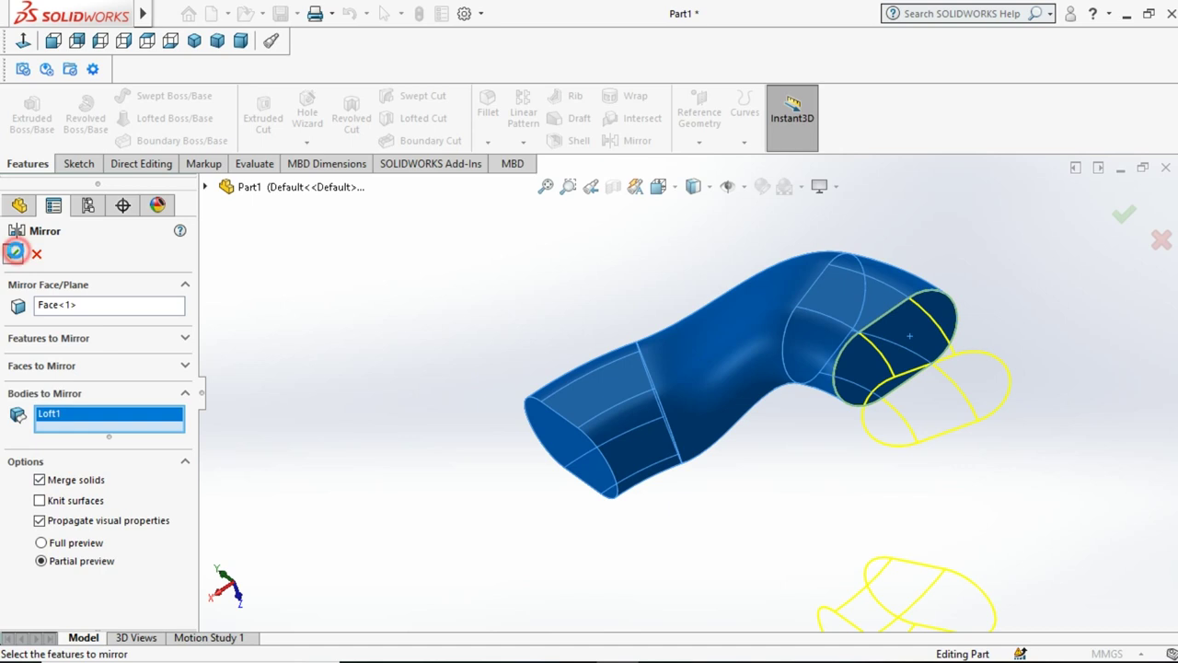
pyautogui.click(397, 284)
pyautogui.hotkey('ctrl', '7')
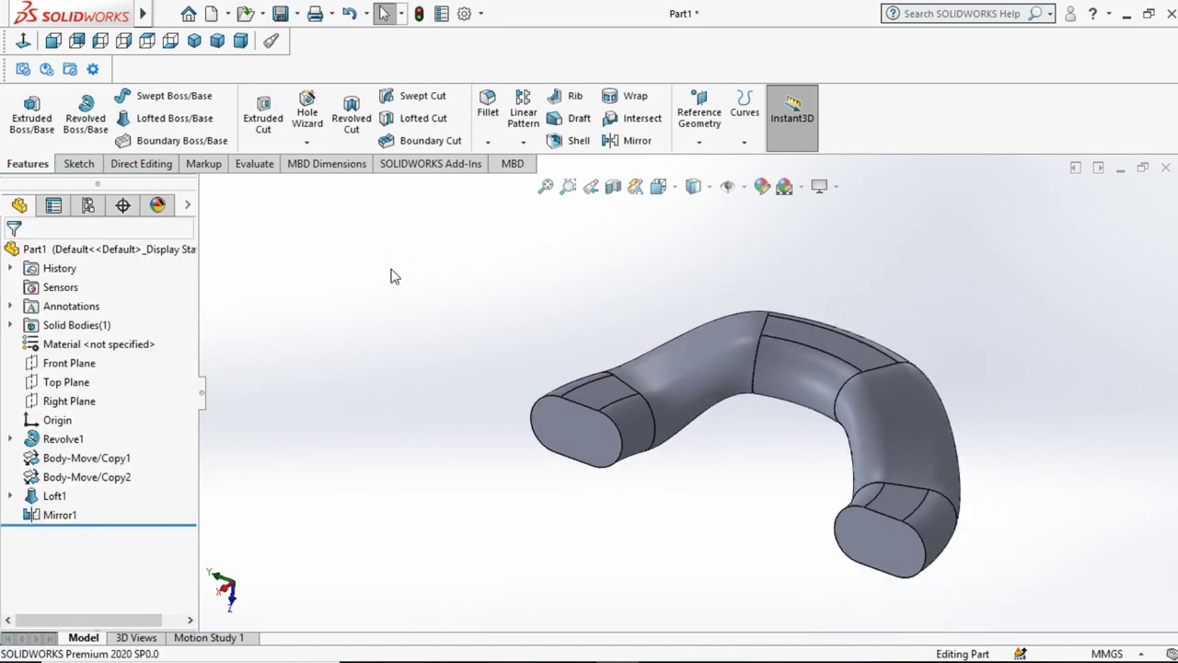
# Step: Mirror the Mirror1 body across the bottom end face to close the link loop
pyautogui.click(635, 140)
pyautogui.click(888, 552)
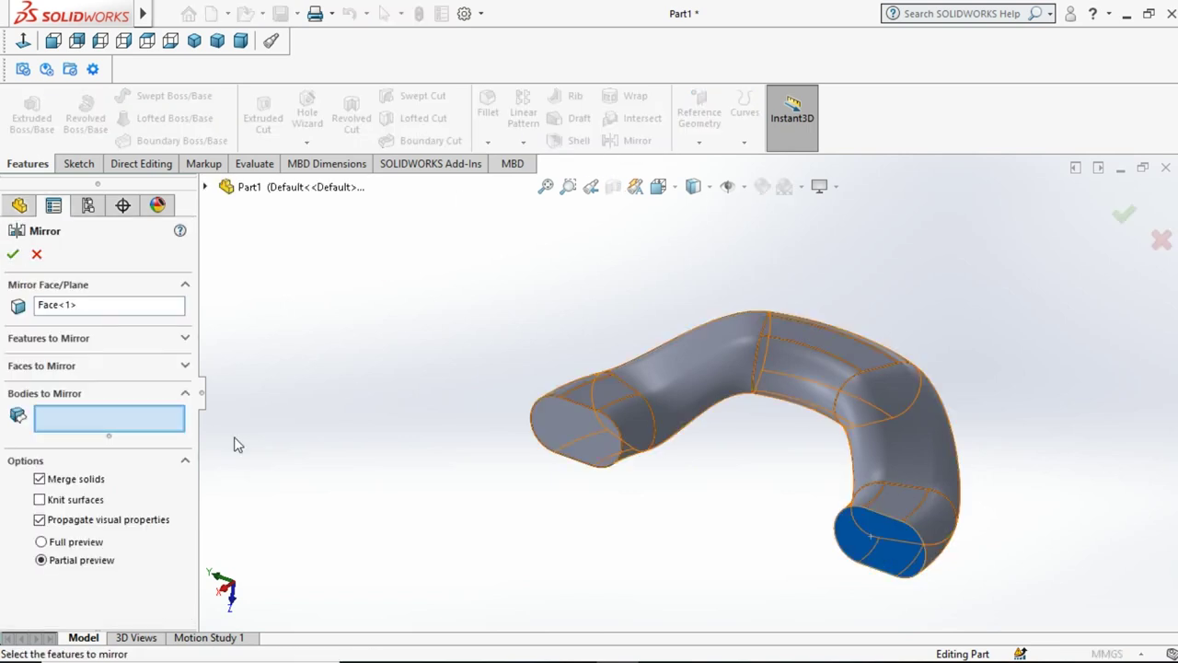
pyautogui.click(677, 370)
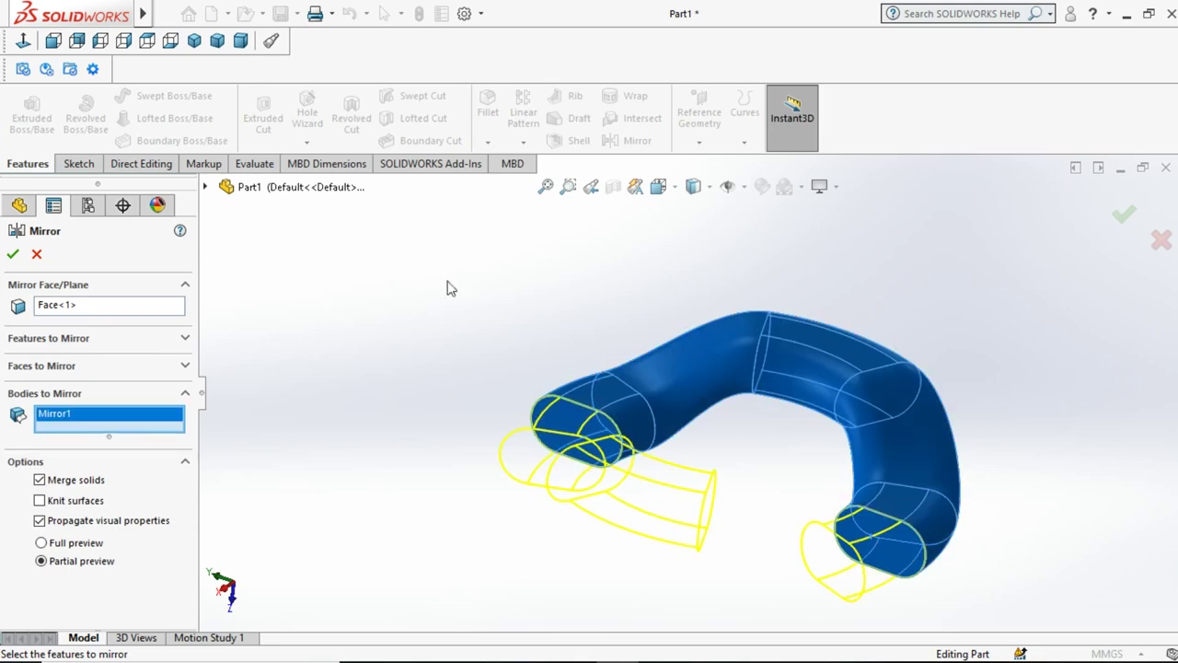
pyautogui.click(12, 254)
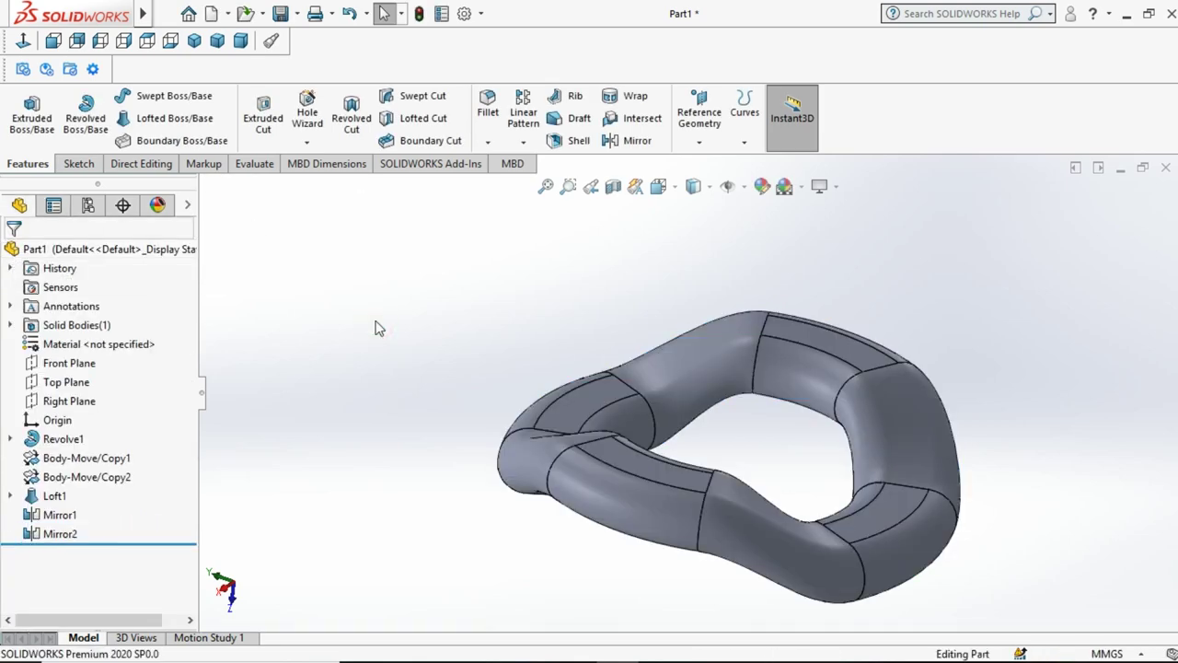
pyautogui.press('Up')
pyautogui.press('Up')
pyautogui.press('Up')
pyautogui.press('Up')
pyautogui.press('Down')
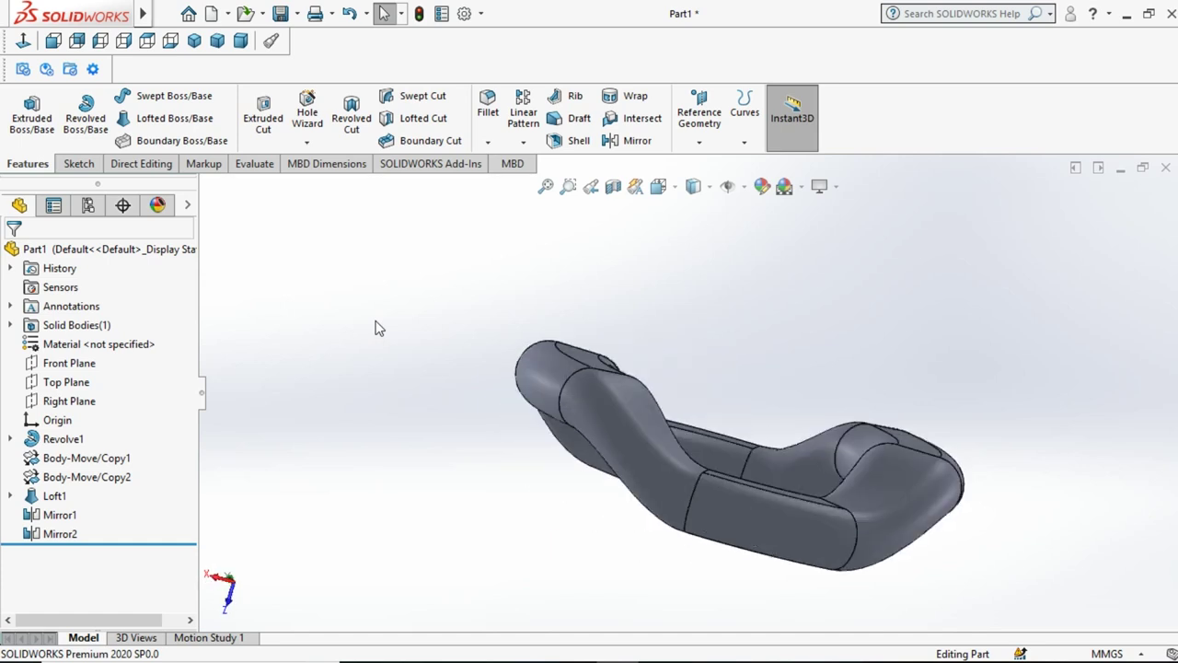
pyautogui.press('Down')
pyautogui.press('Down')
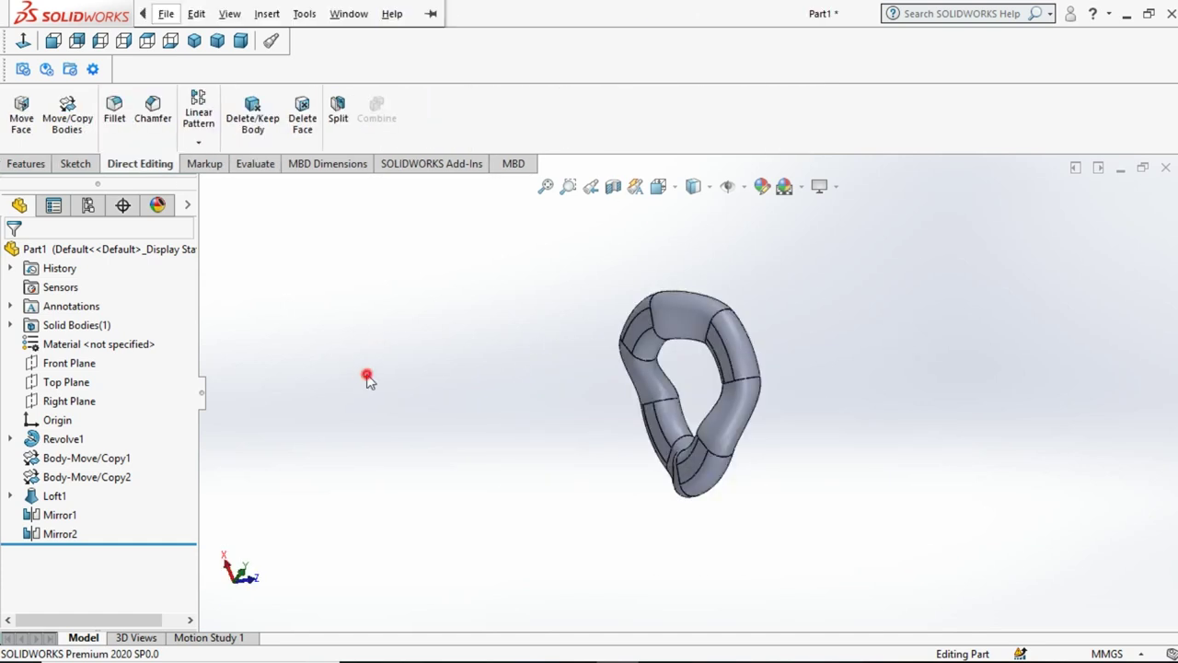
# Step: Start a Move/Copy Bodies rotation on the link body and show Revolve1's Sketch1
pyautogui.click(64, 116)
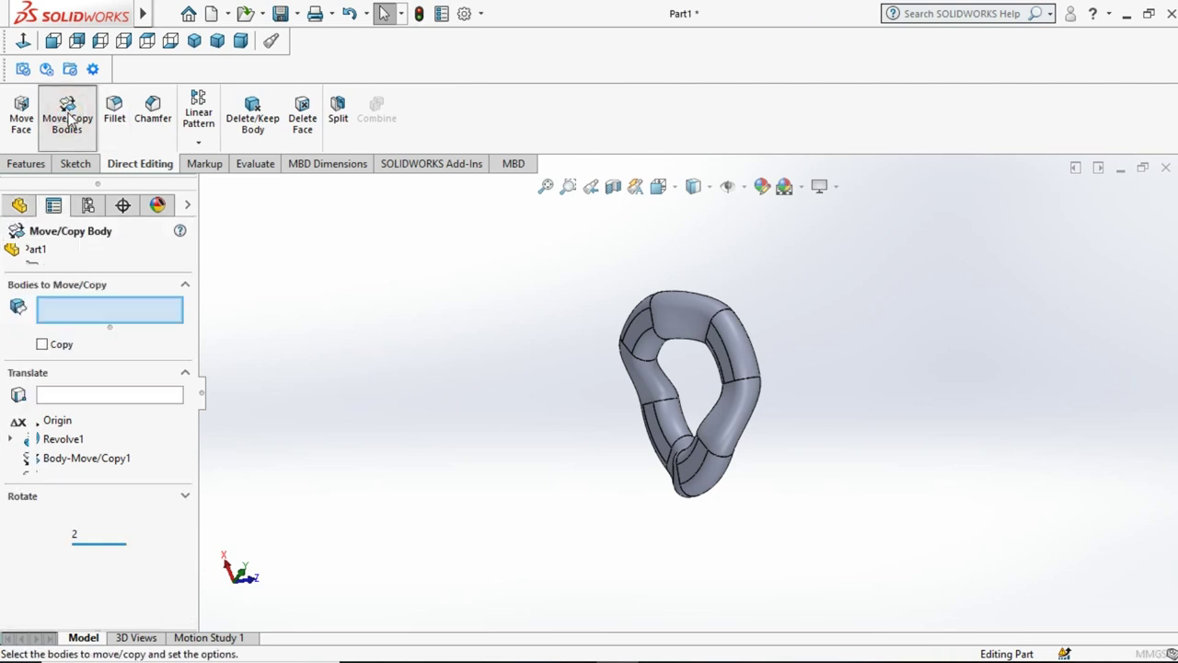
pyautogui.click(57, 495)
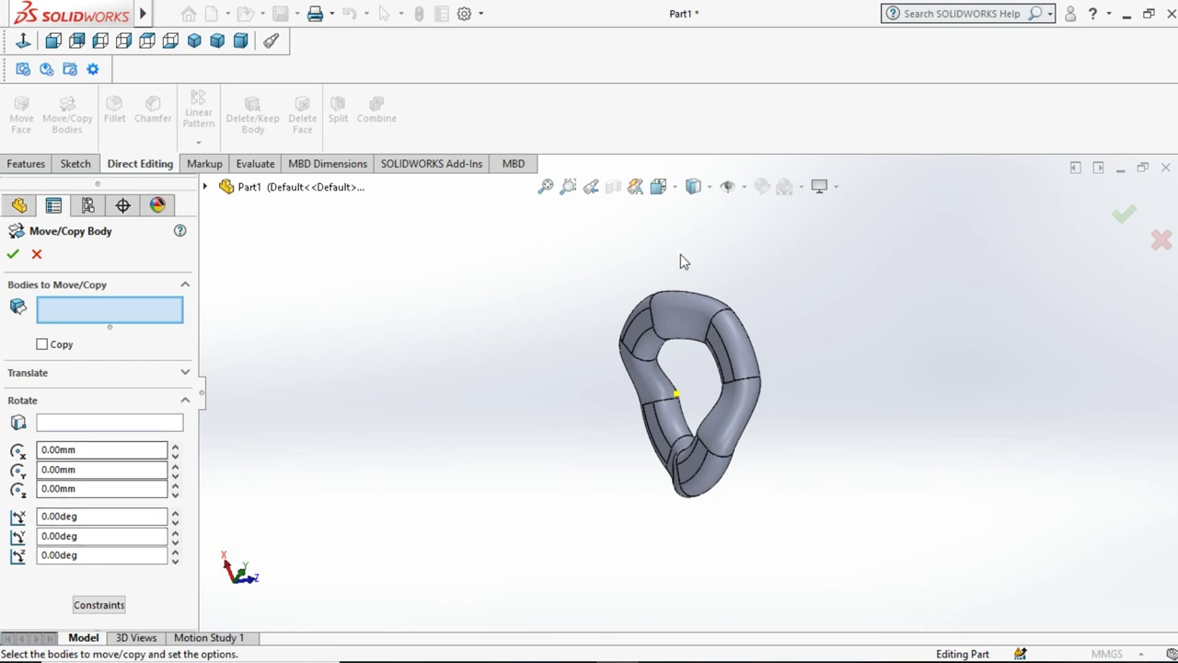
pyautogui.click(679, 306)
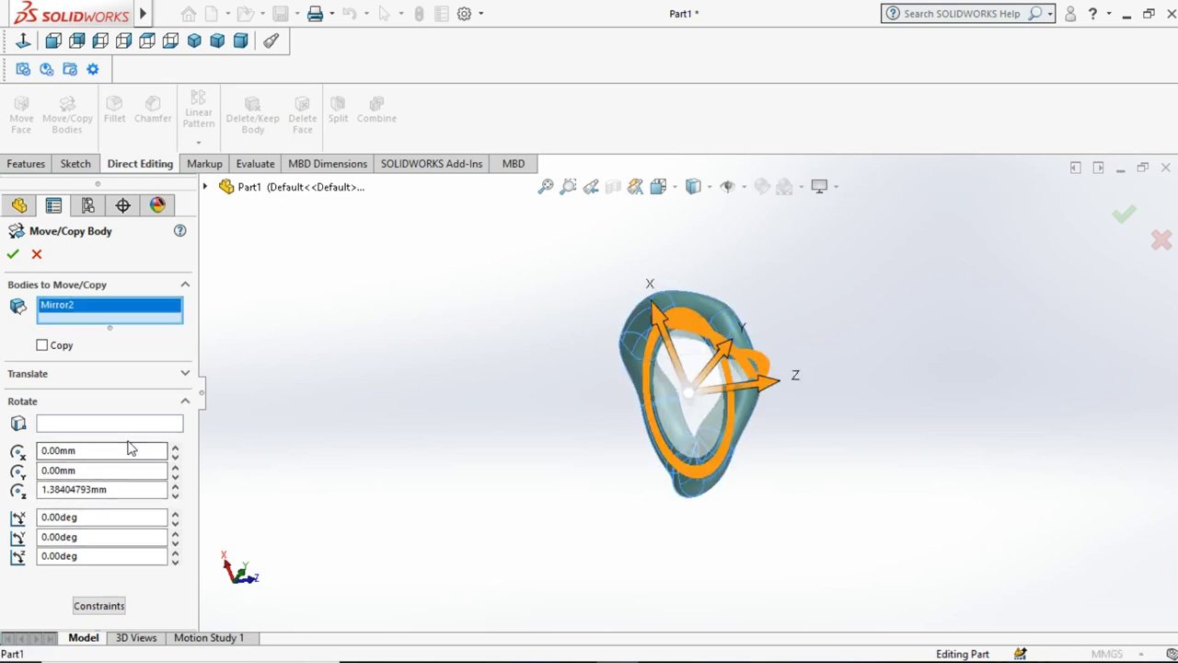
pyautogui.click(205, 188)
pyautogui.click(225, 377)
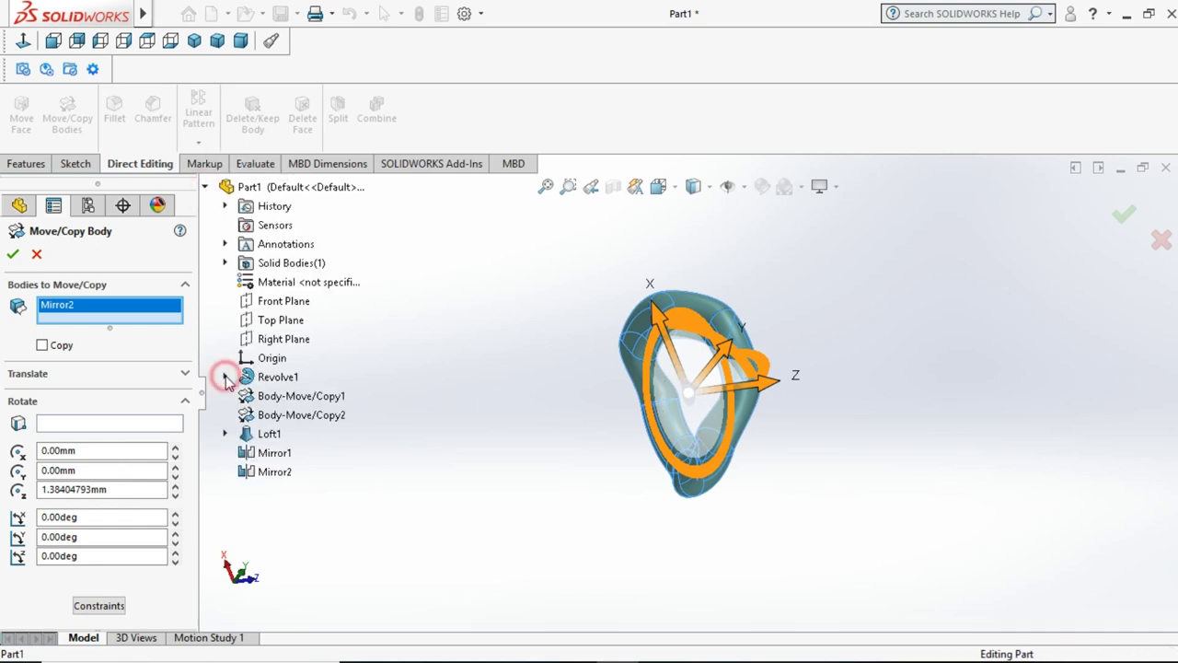
pyautogui.click(290, 394)
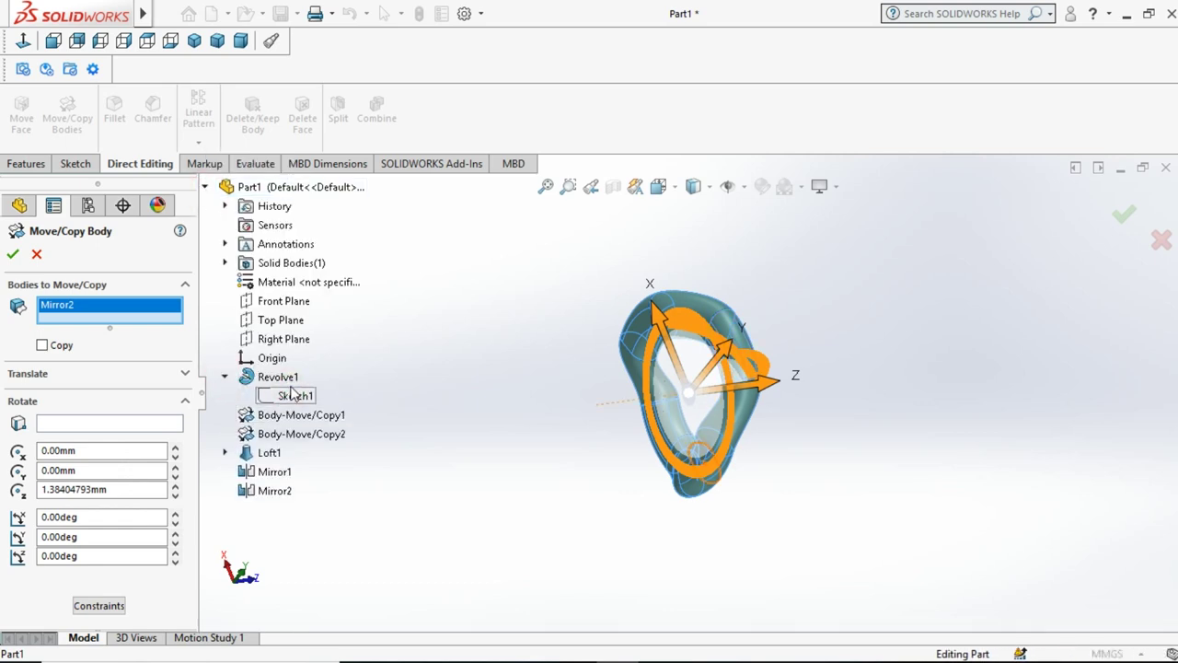
pyautogui.click(304, 394)
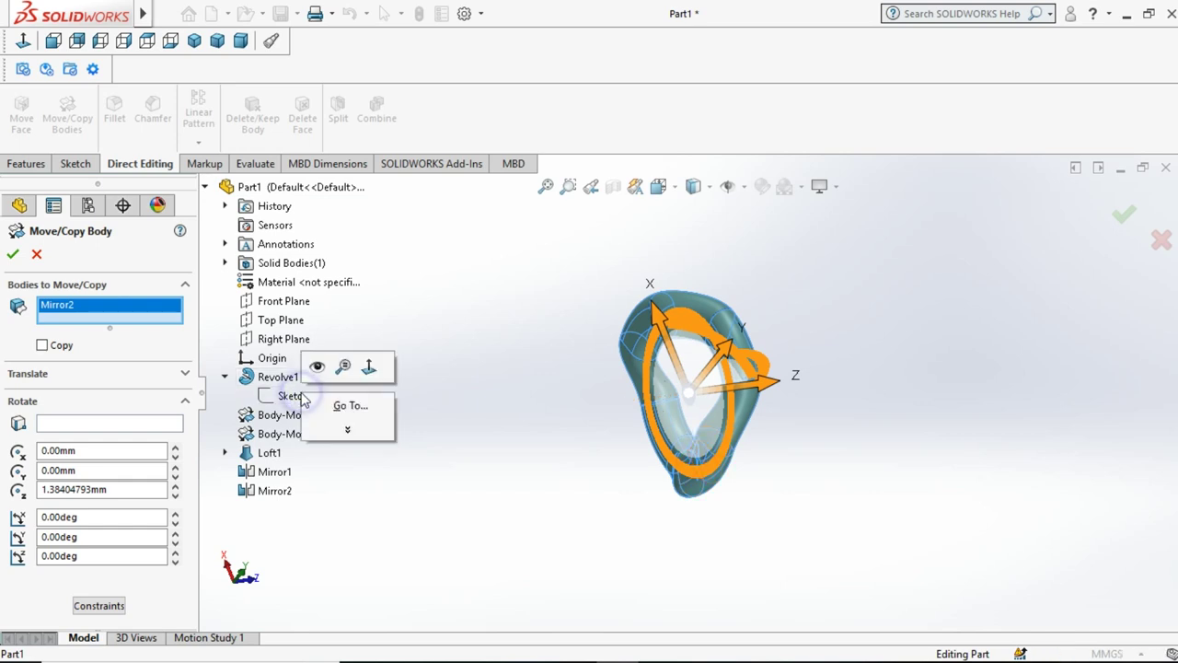
pyautogui.click(315, 377)
pyautogui.click(460, 408)
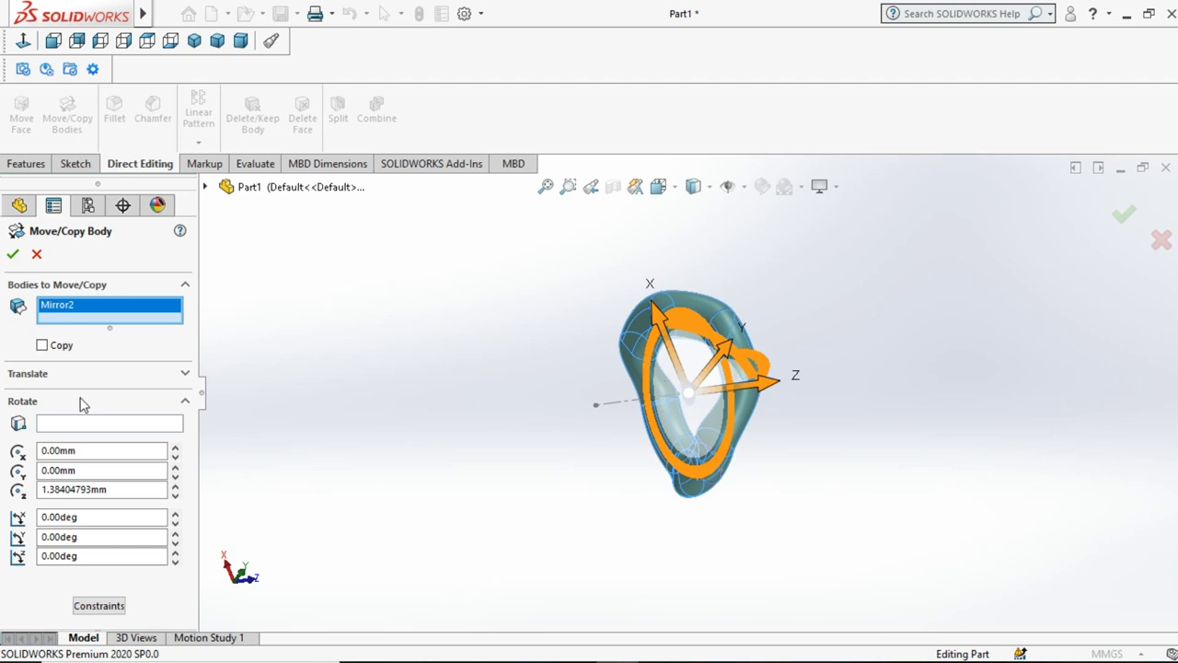
# Step: Rotate the link 45° about Line4 of Sketch1, creating Body-Move/Copy4
pyautogui.click(85, 422)
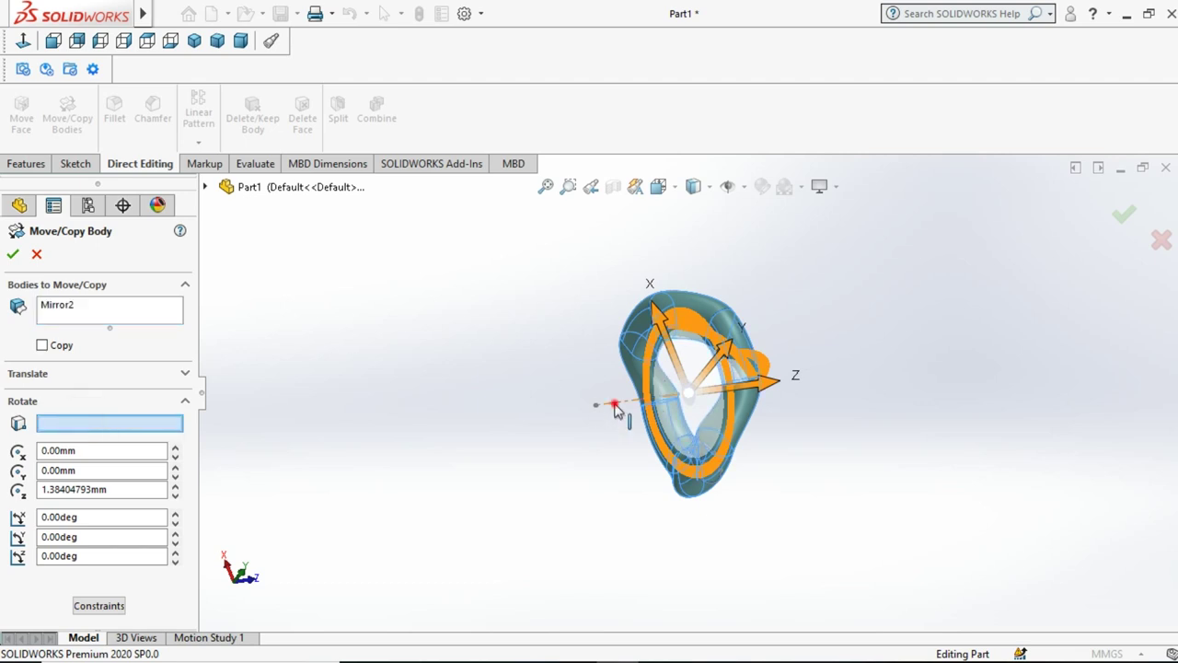
pyautogui.click(614, 406)
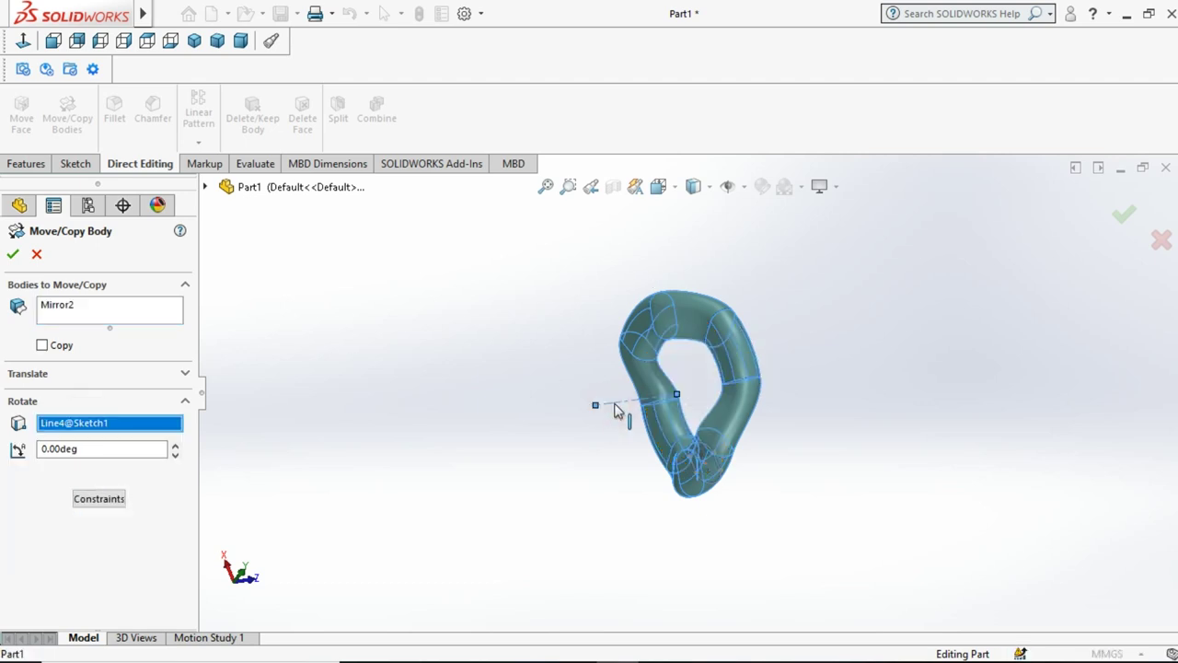
pyautogui.click(78, 451)
pyautogui.write('45')
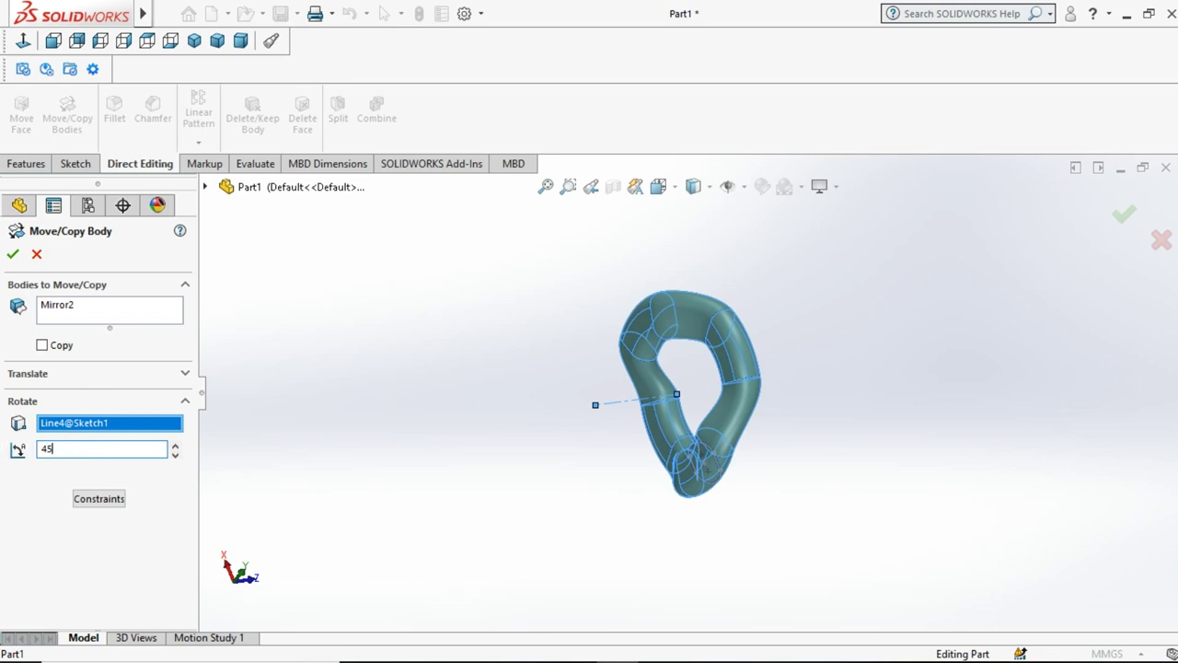
pyautogui.press('Return')
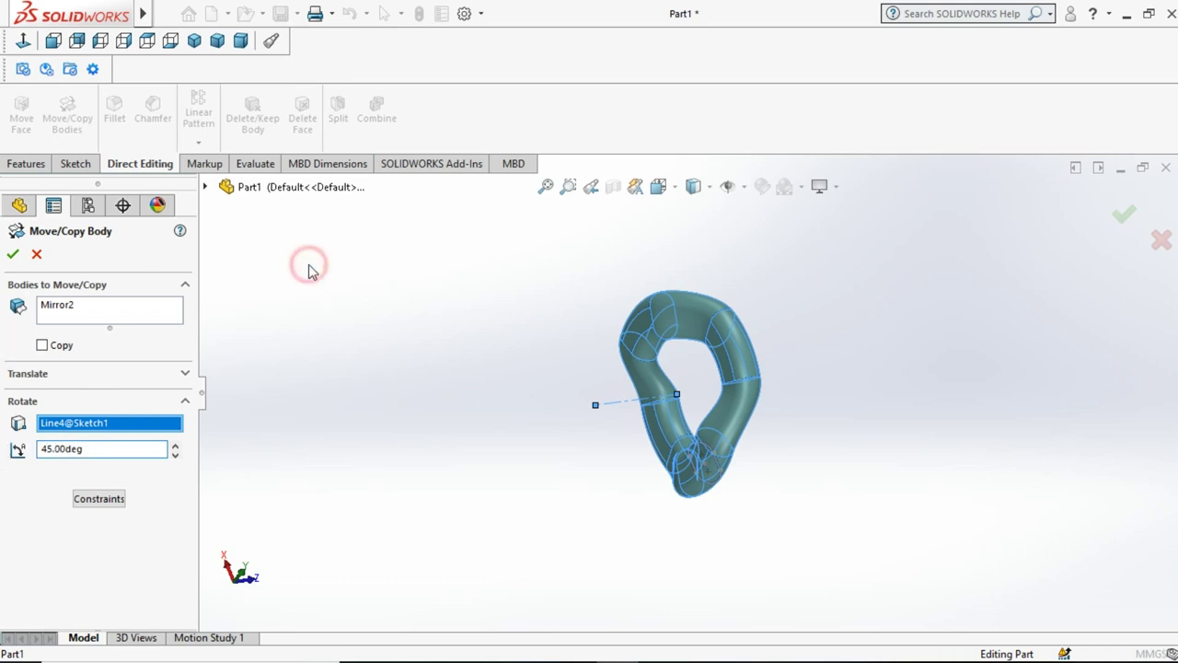
pyautogui.click(13, 256)
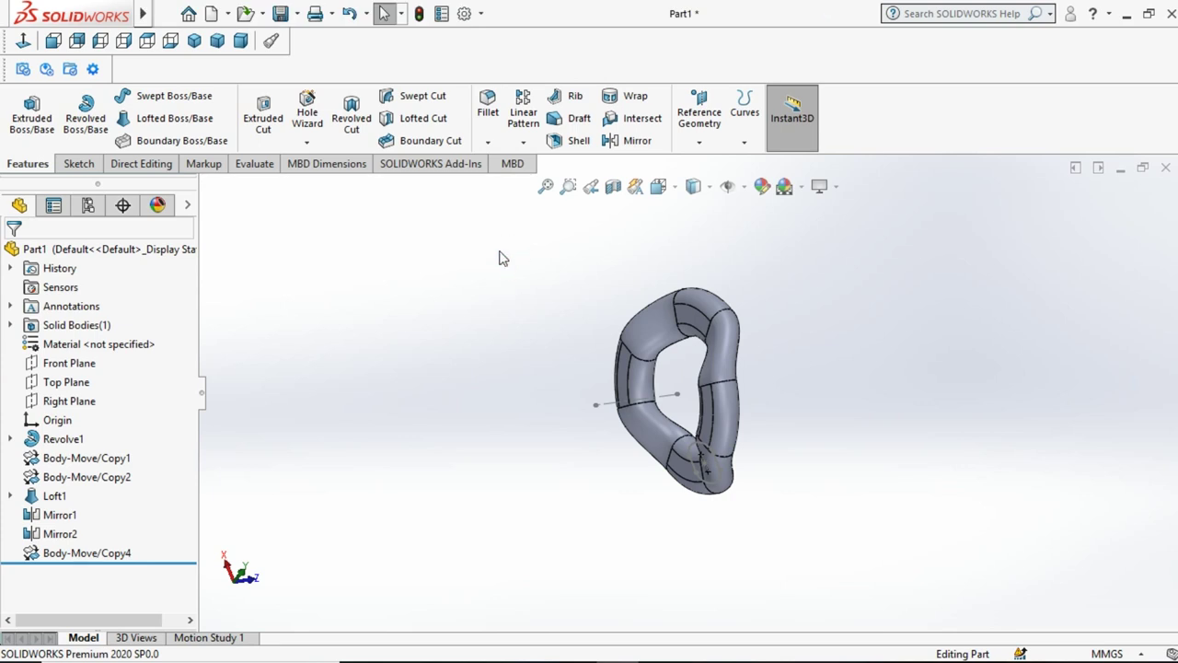
pyautogui.click(240, 40)
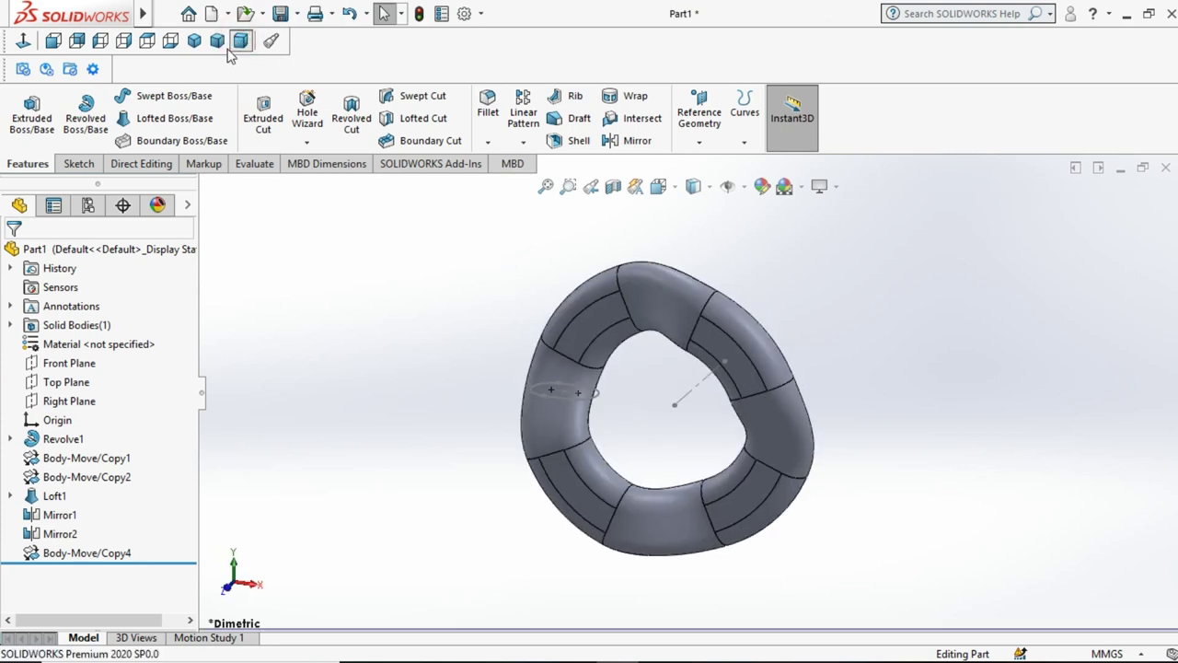
# Step: Switch to the isometric view and launch Flex from Insert > Features
pyautogui.click(216, 42)
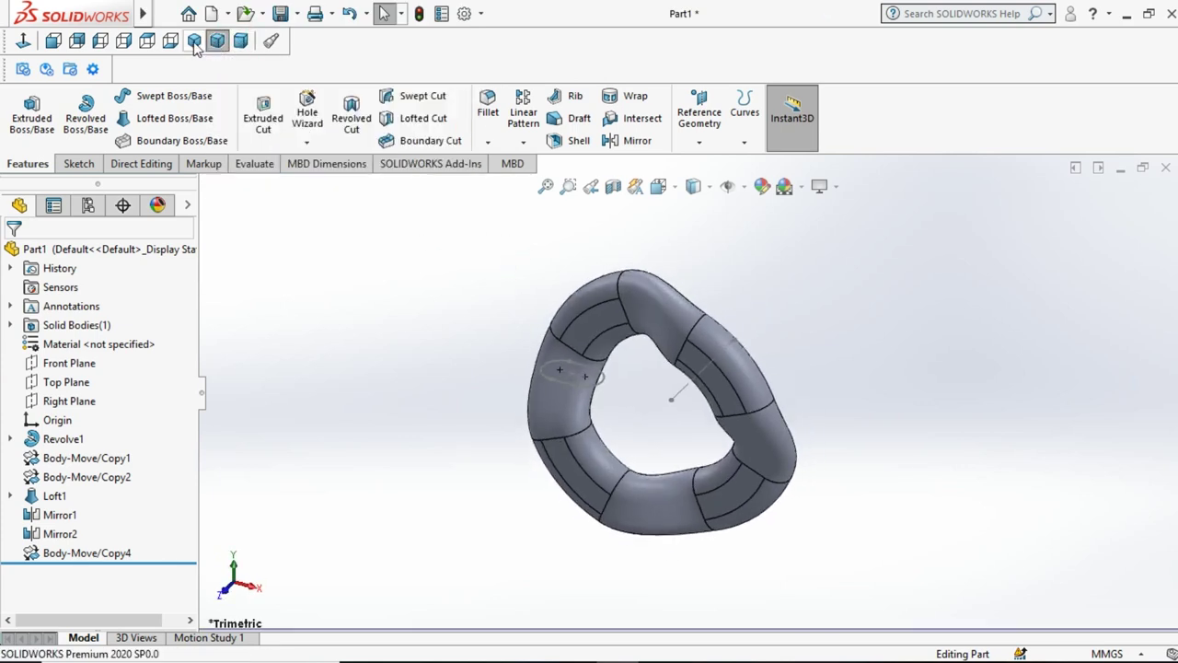
pyautogui.click(193, 42)
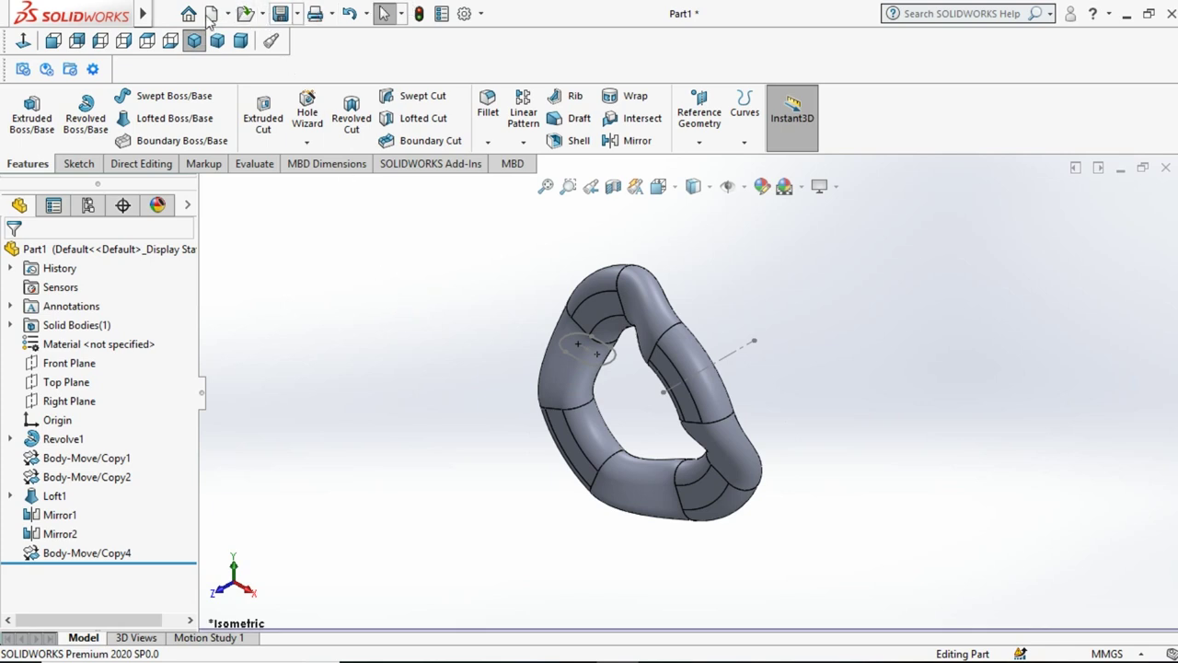
pyautogui.moveTo(142, 14)
pyautogui.click(268, 14)
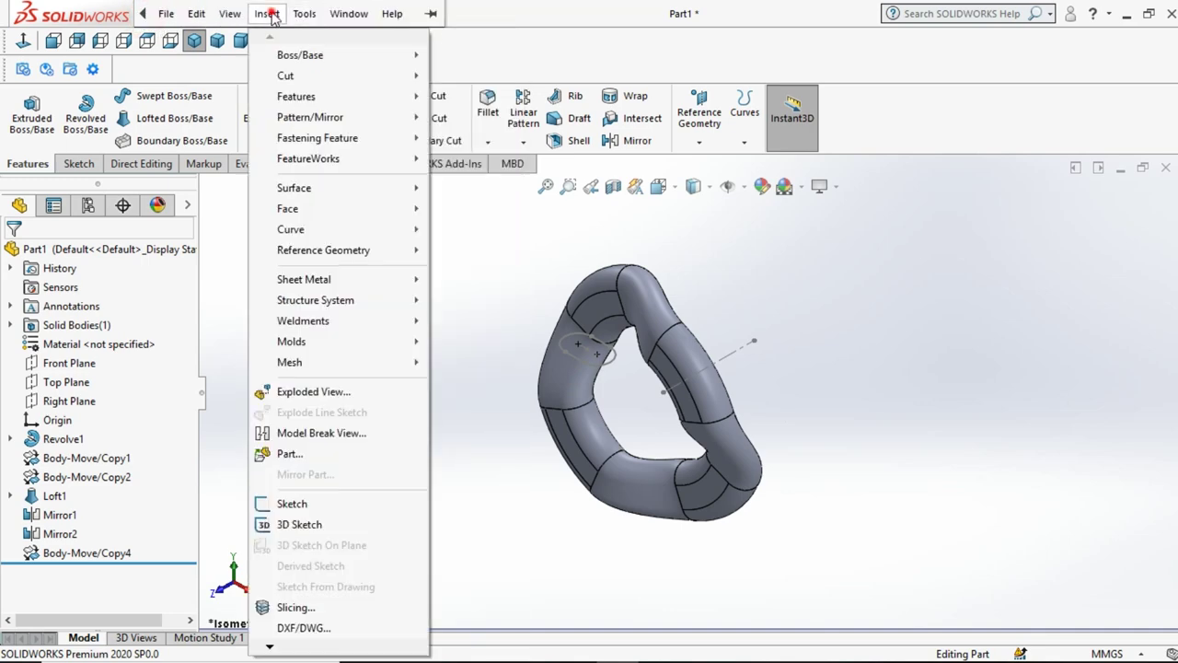
pyautogui.click(333, 95)
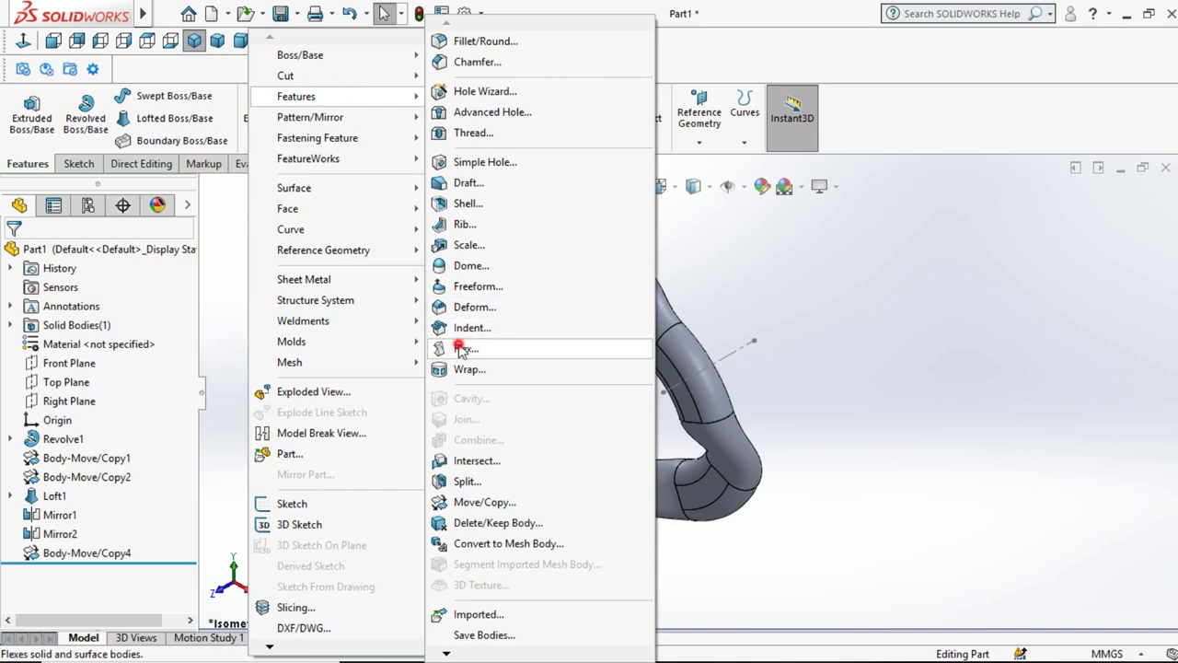
pyautogui.click(460, 349)
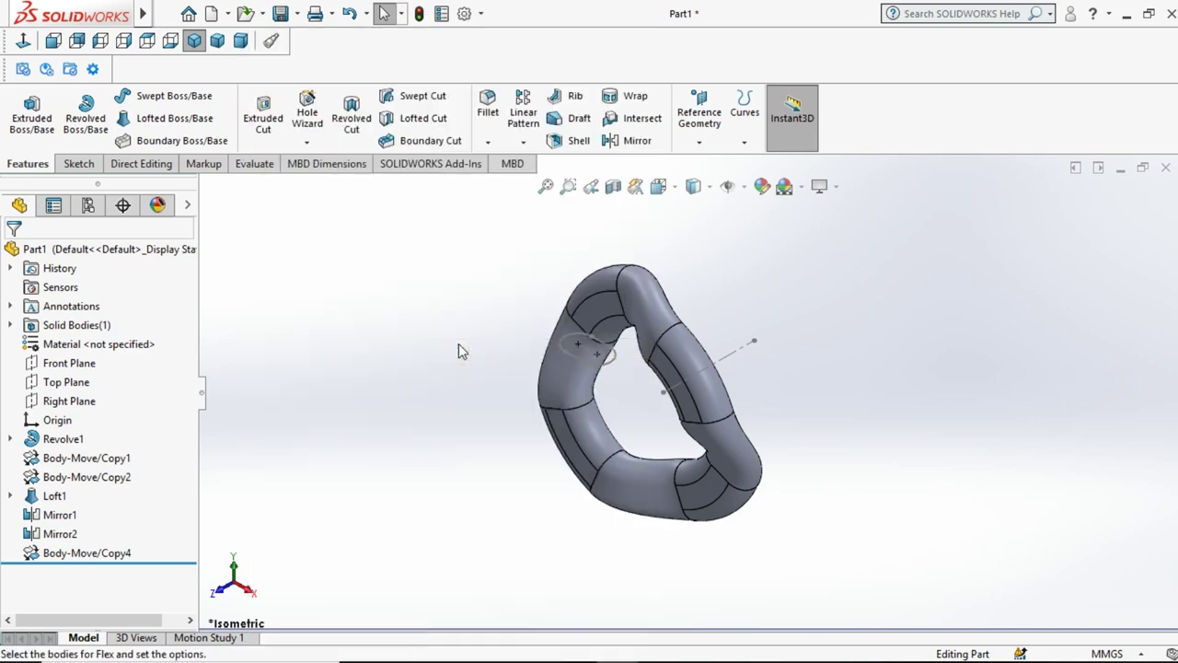
# Step: Choose Body-Move/Copy4 as the body to flex and reveal the triad settings
pyautogui.click(600, 315)
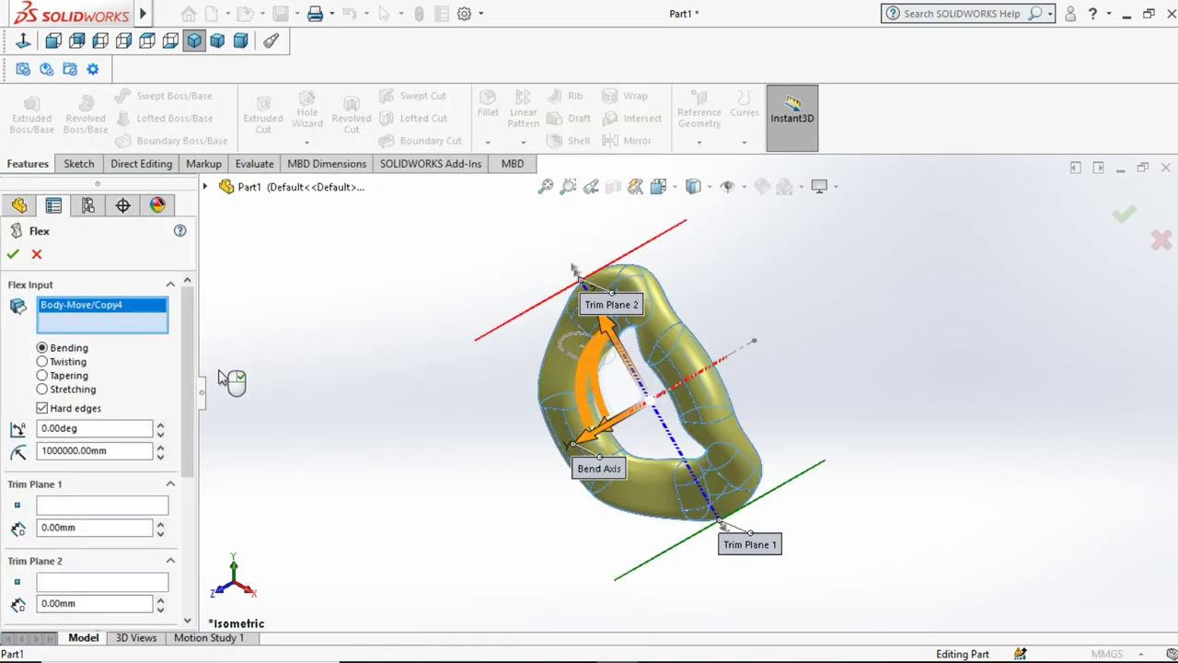
pyautogui.click(394, 403)
pyautogui.press('Up')
pyautogui.press('Up')
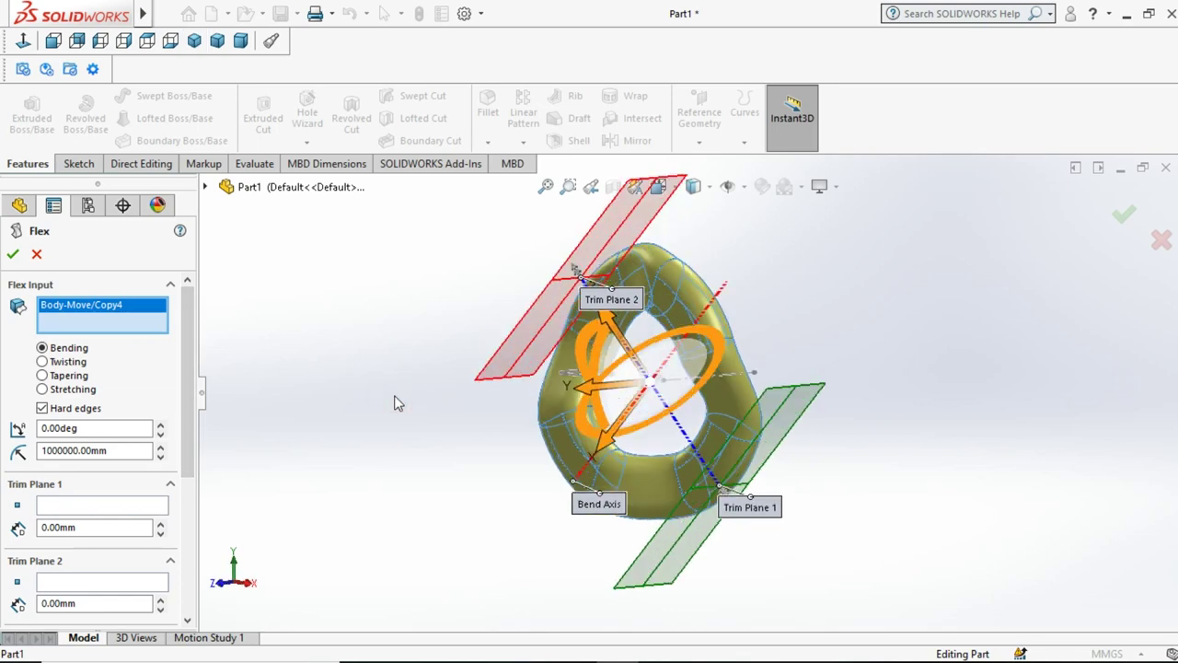
pyautogui.press('Right')
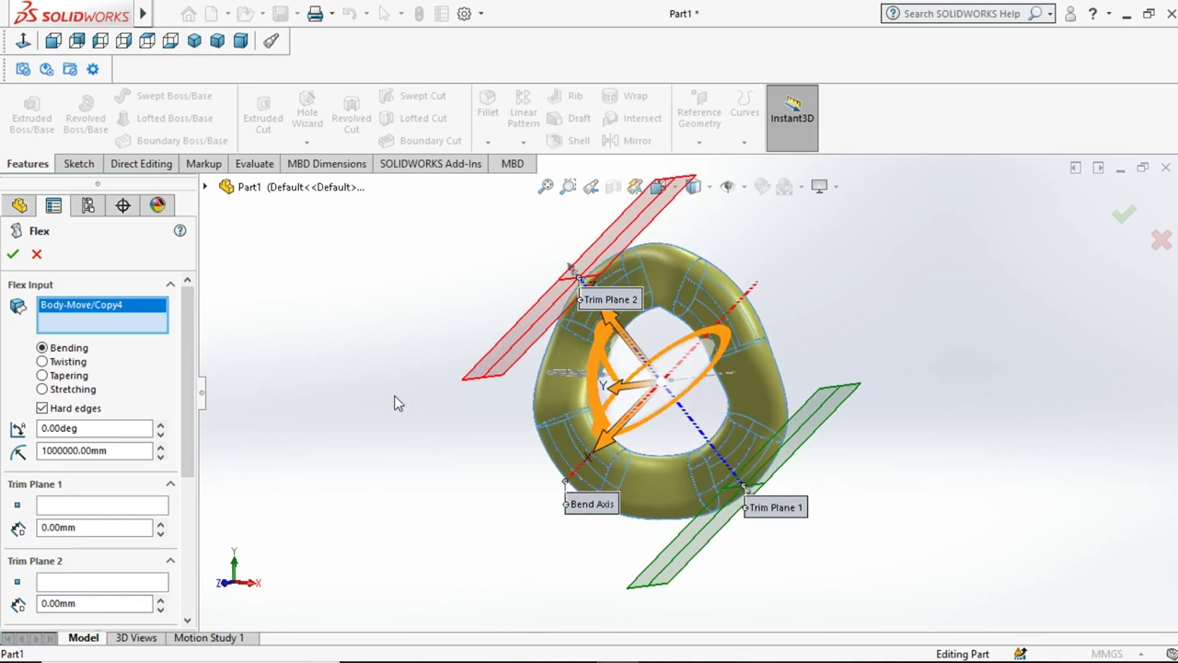
pyautogui.press('Right')
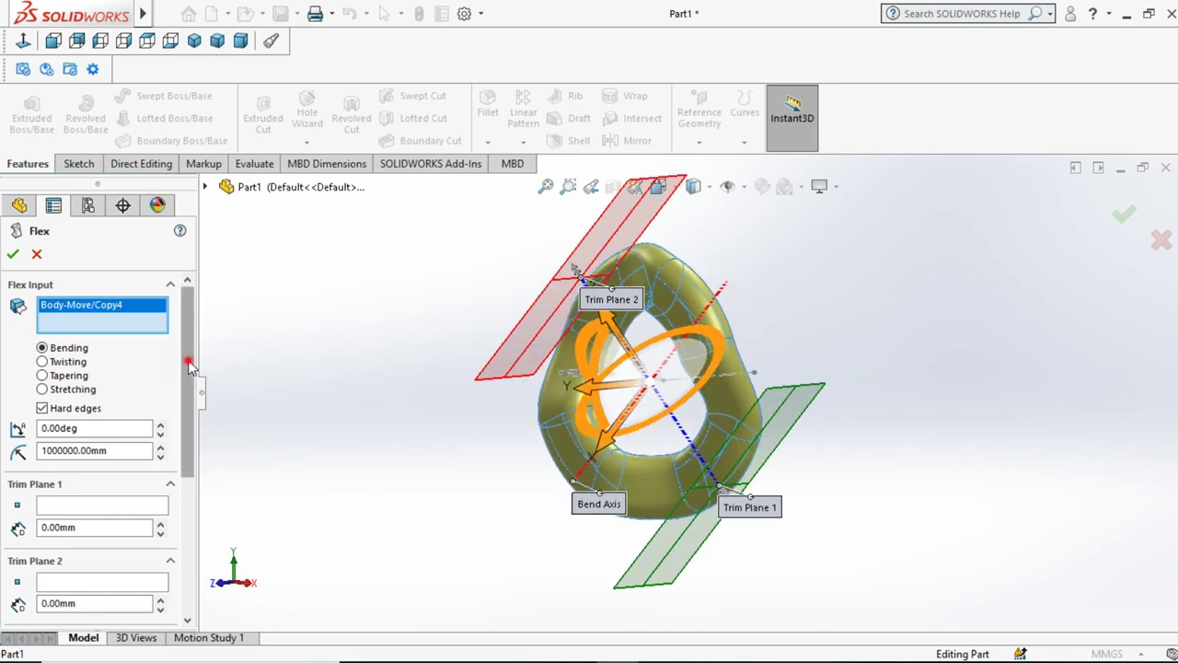
pyautogui.scroll(-2, 191, 426)
pyautogui.scroll(-2, 192, 441)
pyautogui.scroll(-1, 191, 465)
pyautogui.scroll(-1, 191, 465)
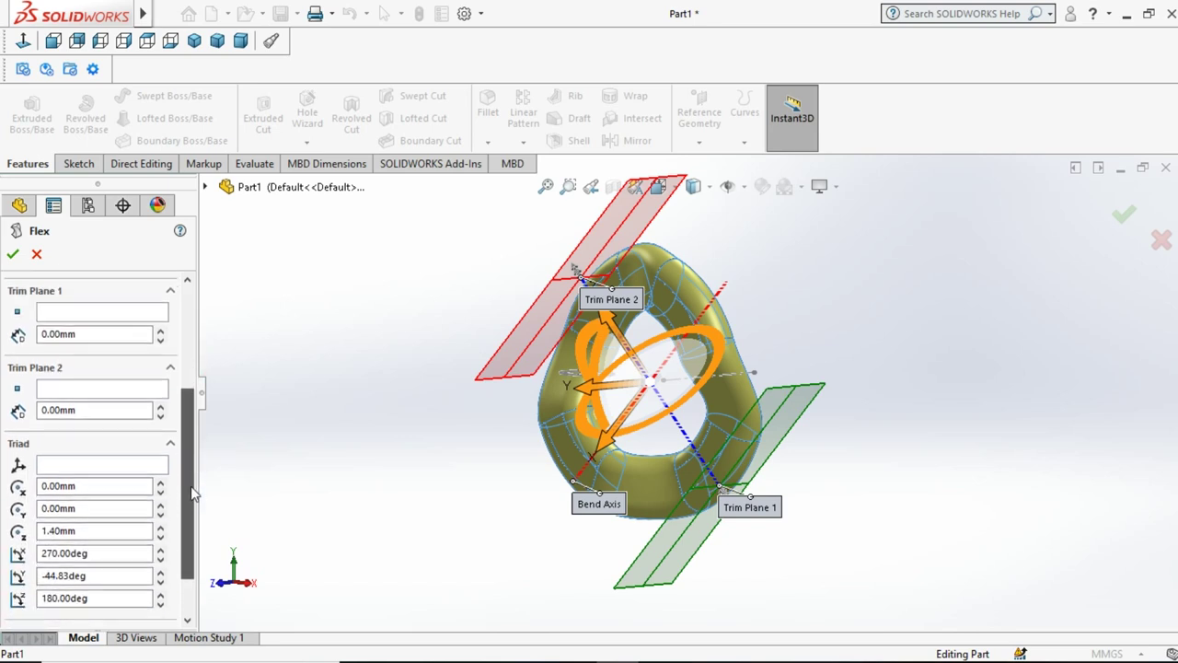
pyautogui.scroll(-1, 192, 465)
# Step: Set the flex triad's Z offset and Y rotation to 0
pyautogui.doubleClick(92, 471)
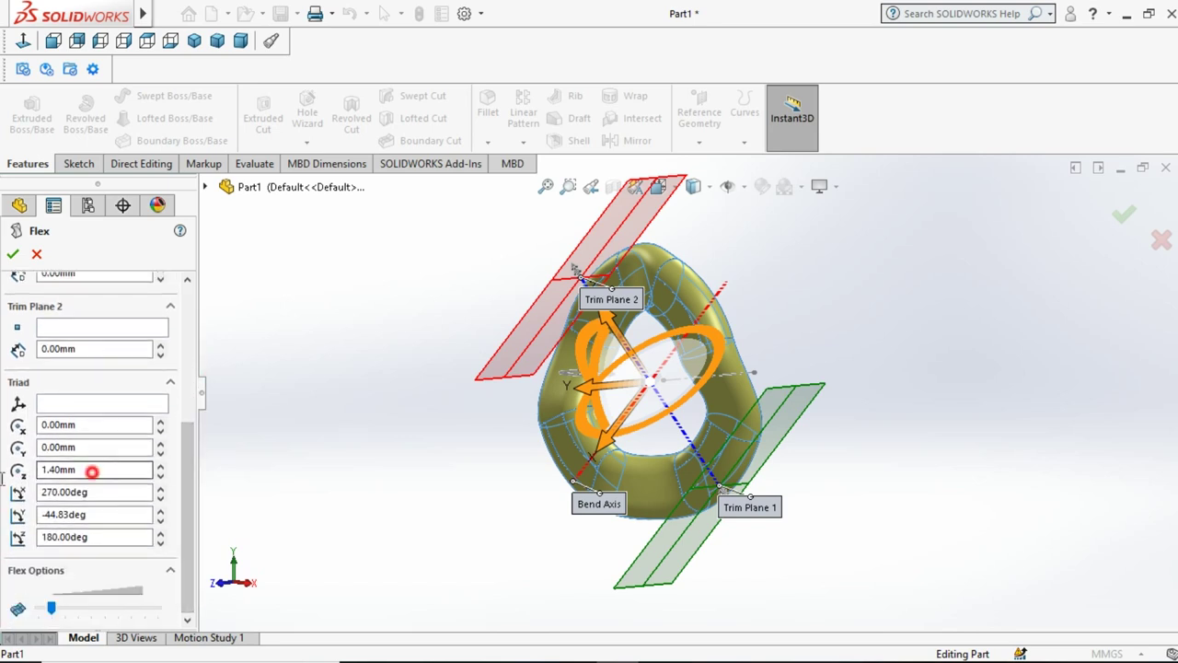
pyautogui.write('0')
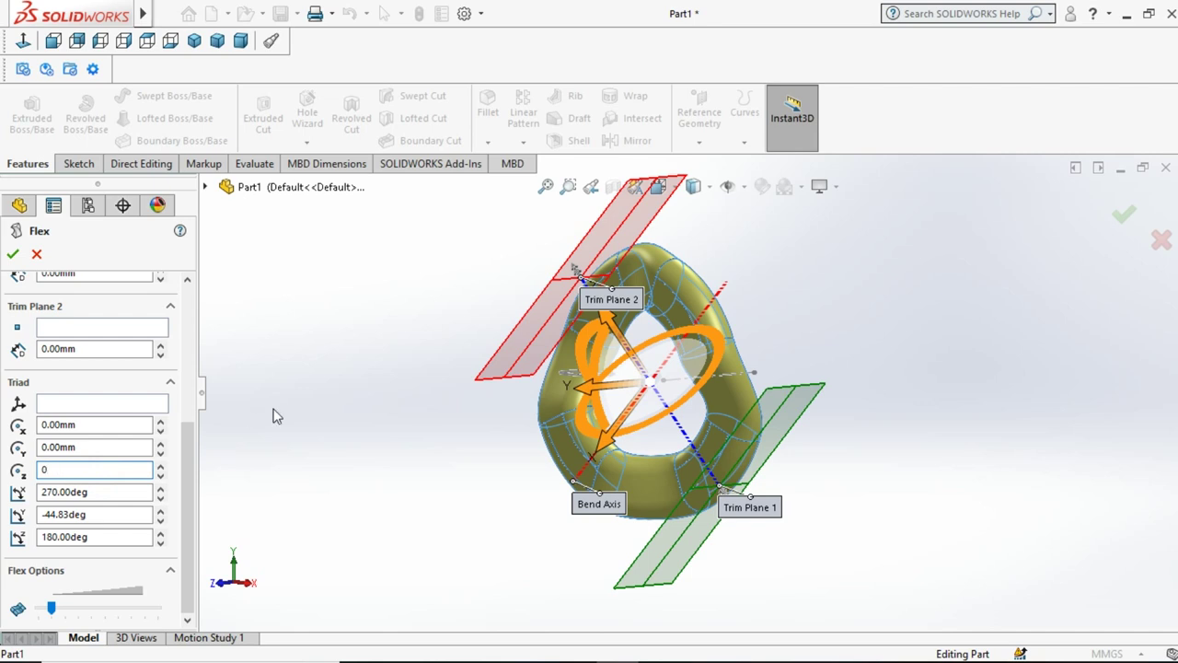
pyautogui.click(273, 415)
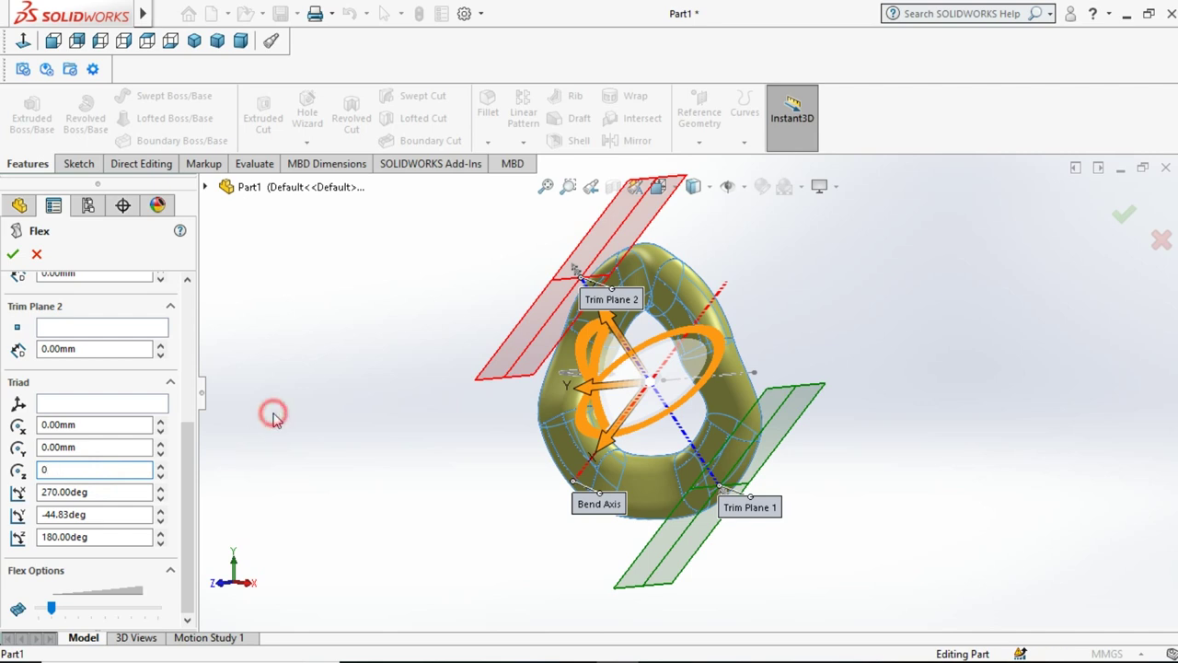
pyautogui.doubleClick(125, 515)
pyautogui.write('0')
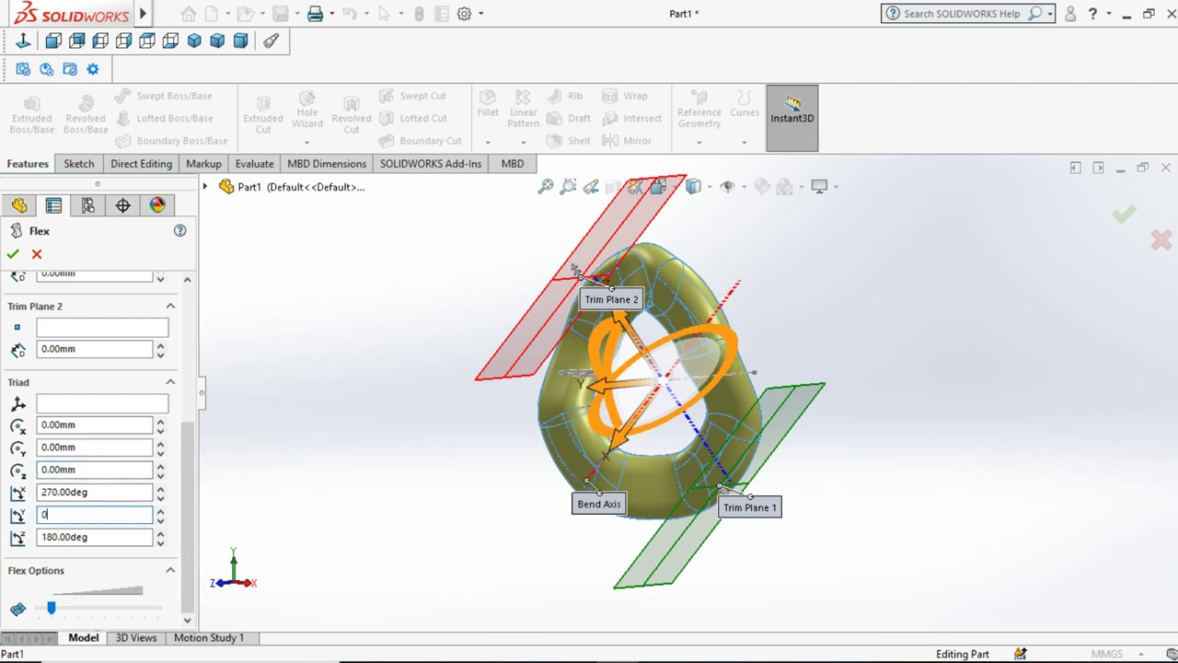
pyautogui.click(249, 397)
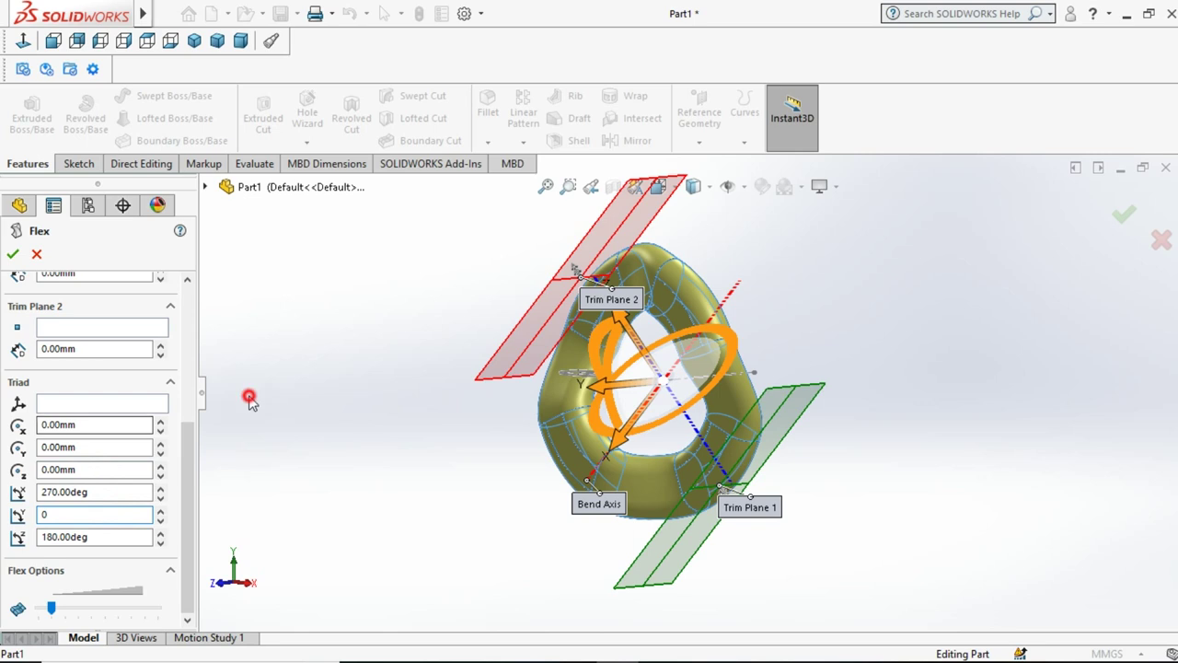
pyautogui.click(106, 470)
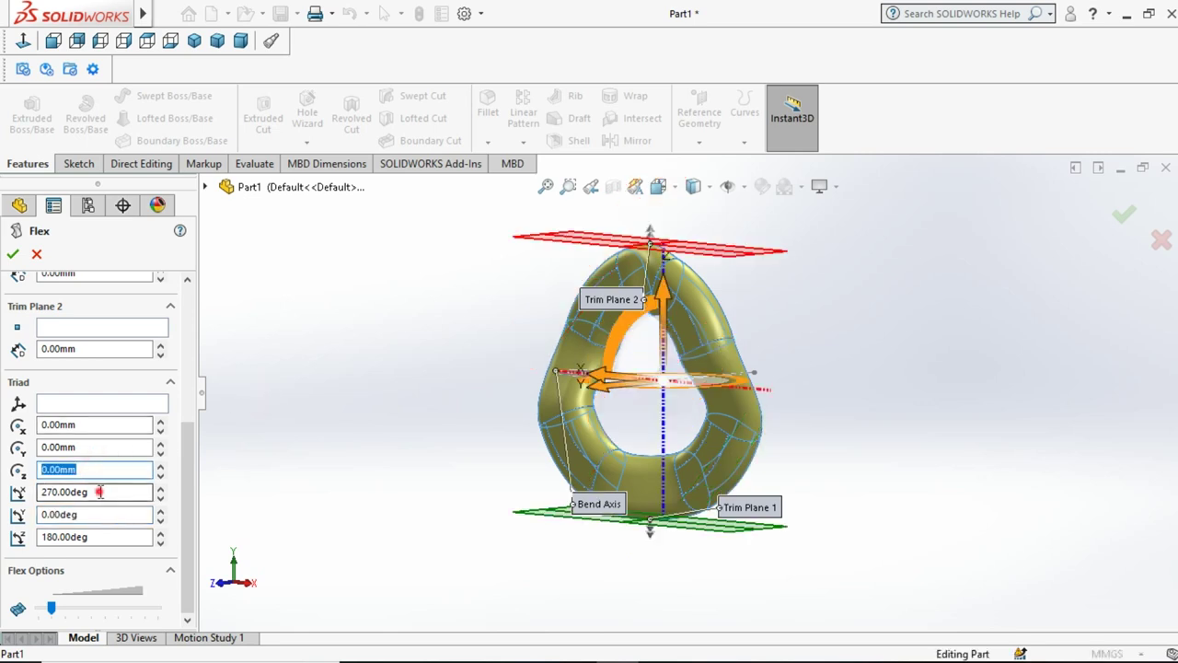
# Step: Set the flex triad's X and Z rotations to 0
pyautogui.doubleClick(71, 491)
pyautogui.write('0')
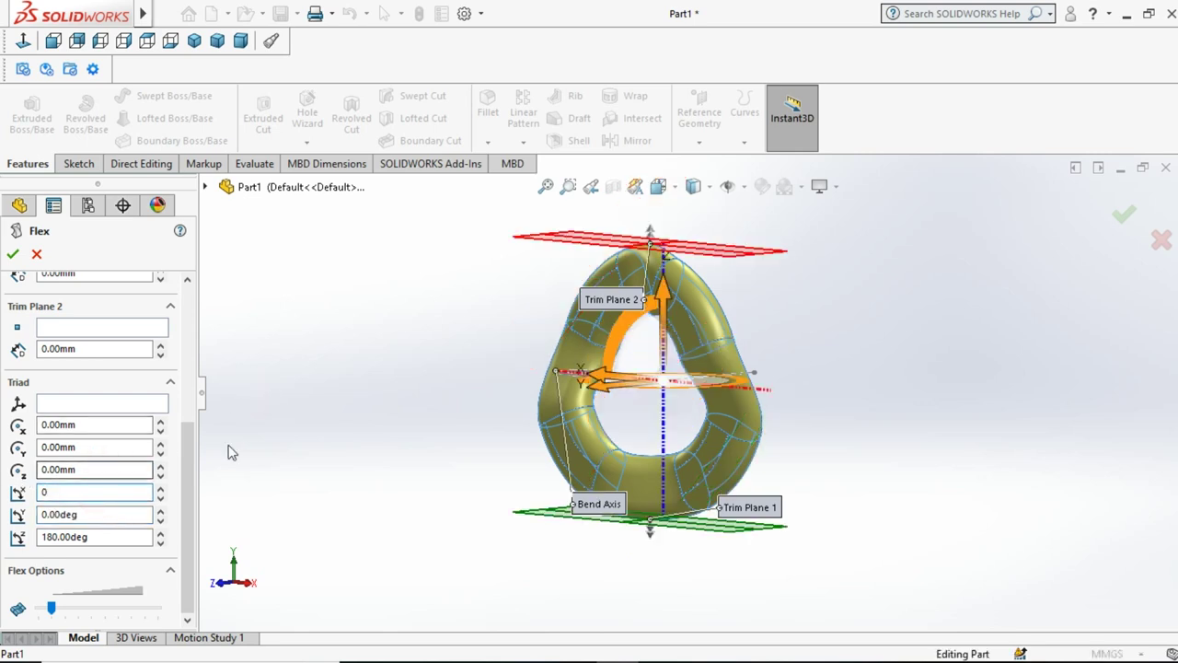
pyautogui.click(229, 443)
pyautogui.doubleClick(92, 538)
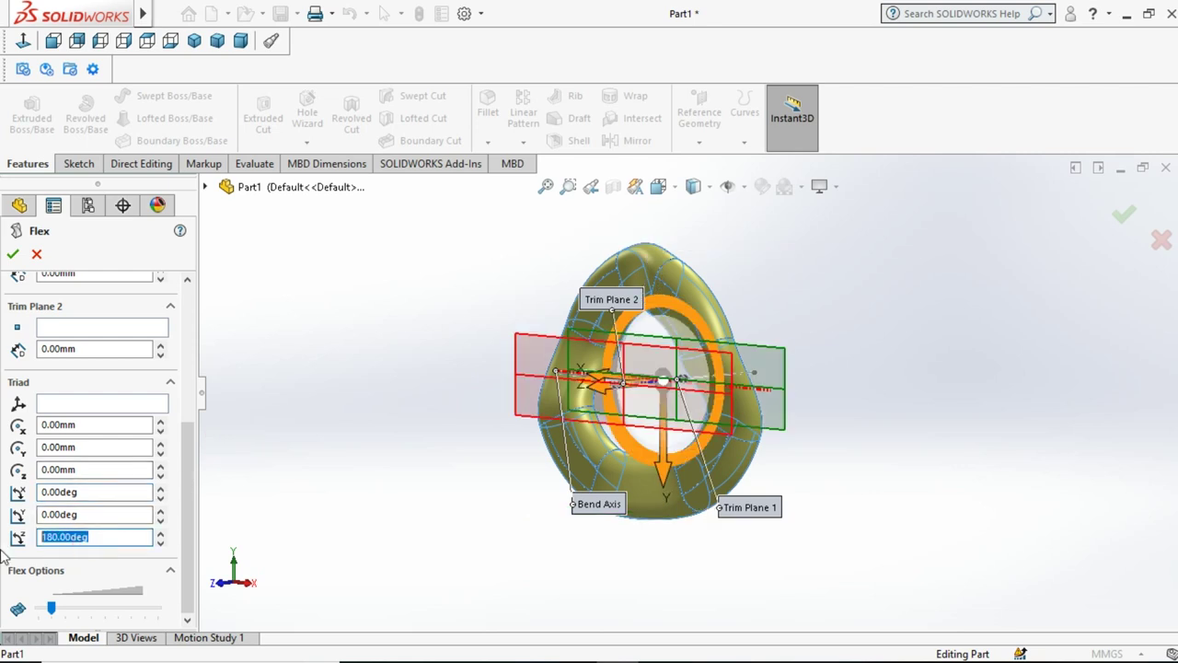
pyautogui.write('0')
pyautogui.click(264, 433)
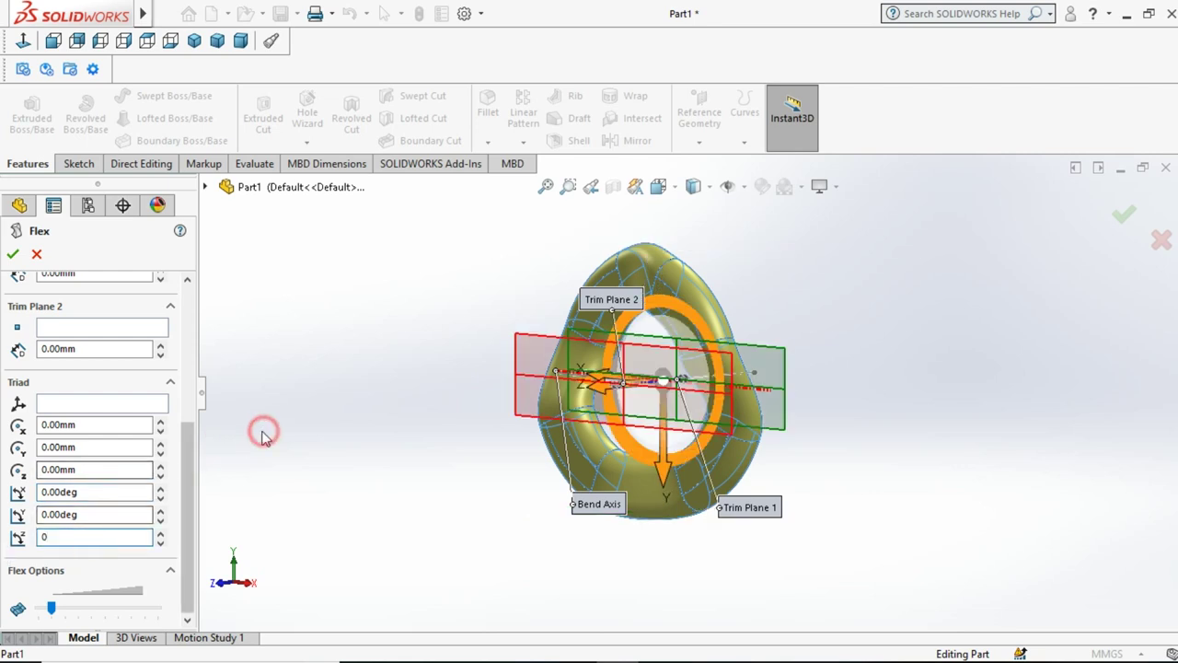
# Step: Enter a 20° bend angle, then try a bend radius value of 5
pyautogui.moveTo(188, 463); pyautogui.dragTo(189, 322)
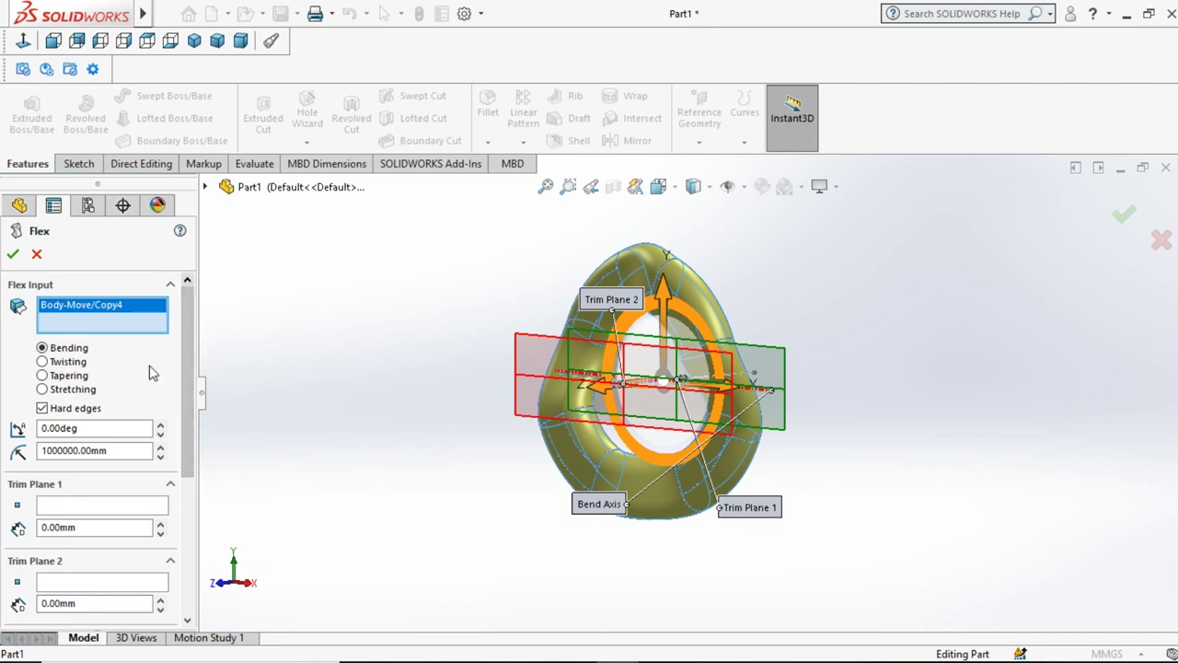
pyautogui.doubleClick(119, 429)
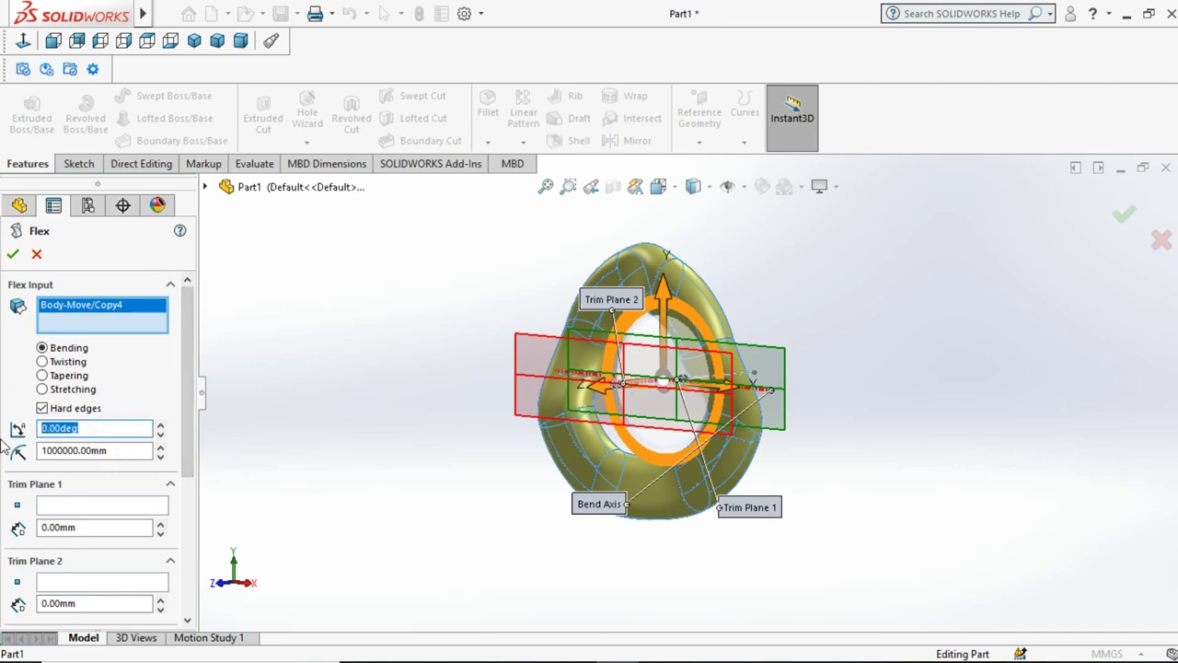
pyautogui.write('20')
pyautogui.click(270, 396)
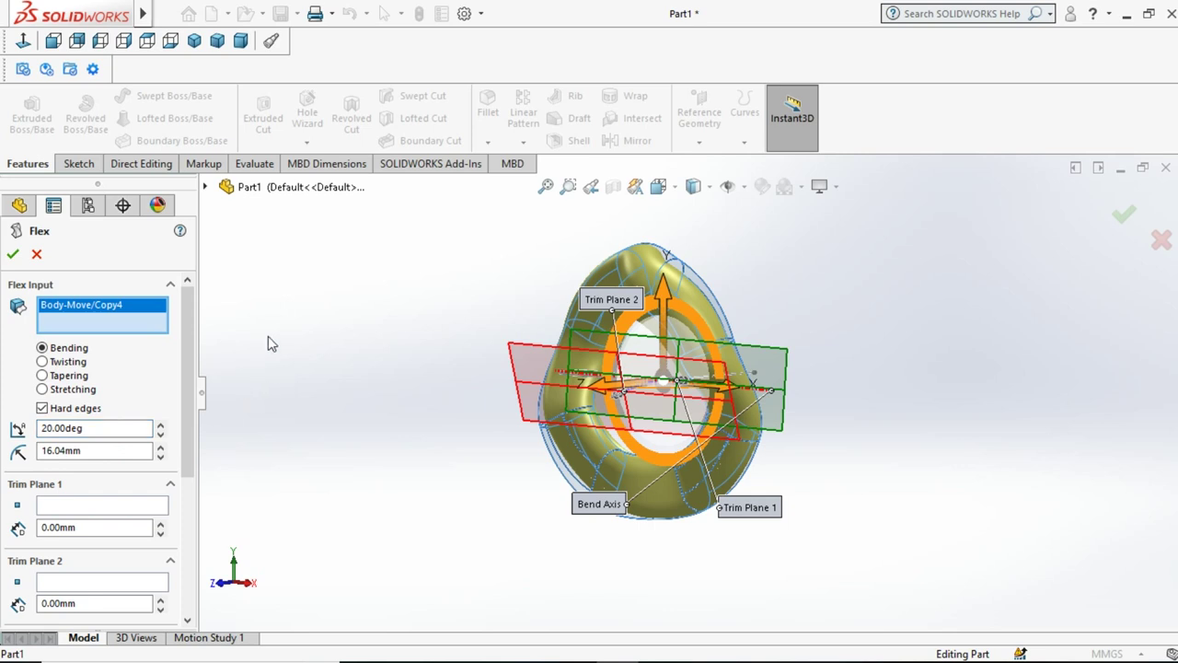
pyautogui.click(991, 295)
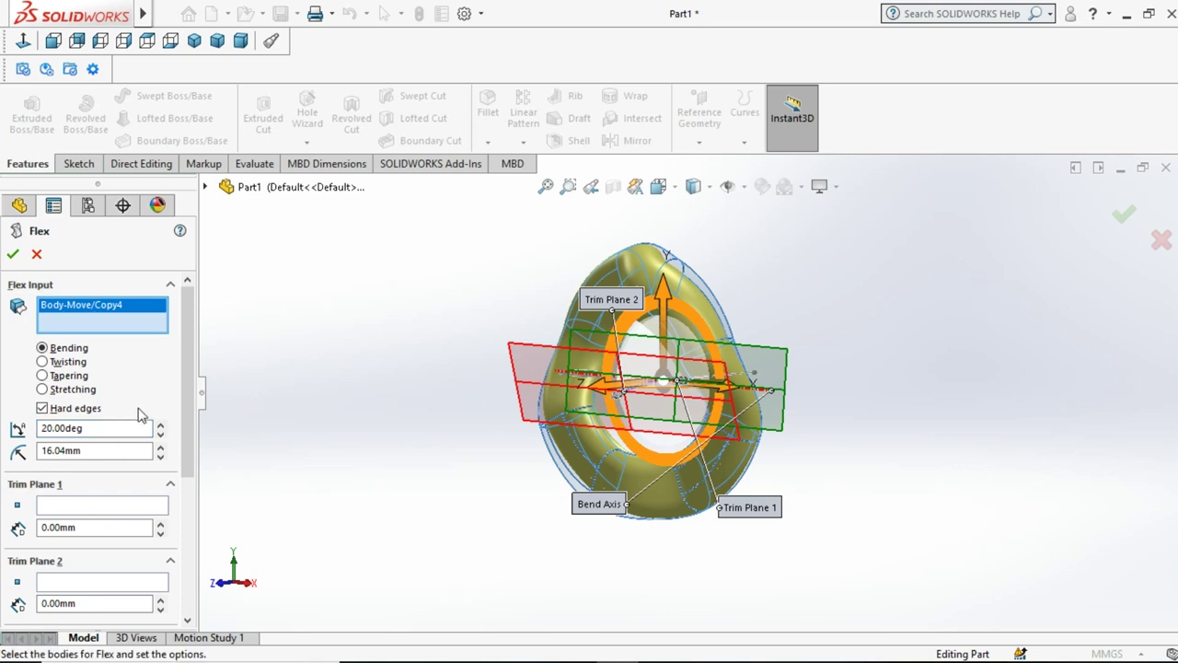
pyautogui.doubleClick(102, 453)
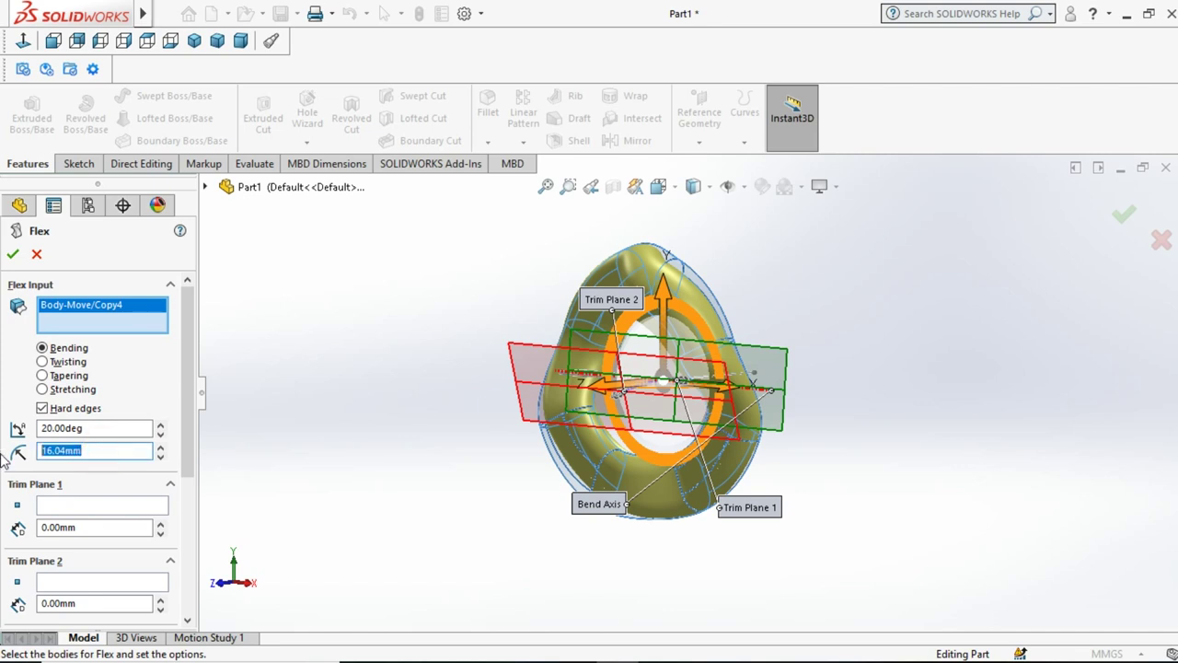
pyautogui.write('59.16')
pyautogui.click(305, 401)
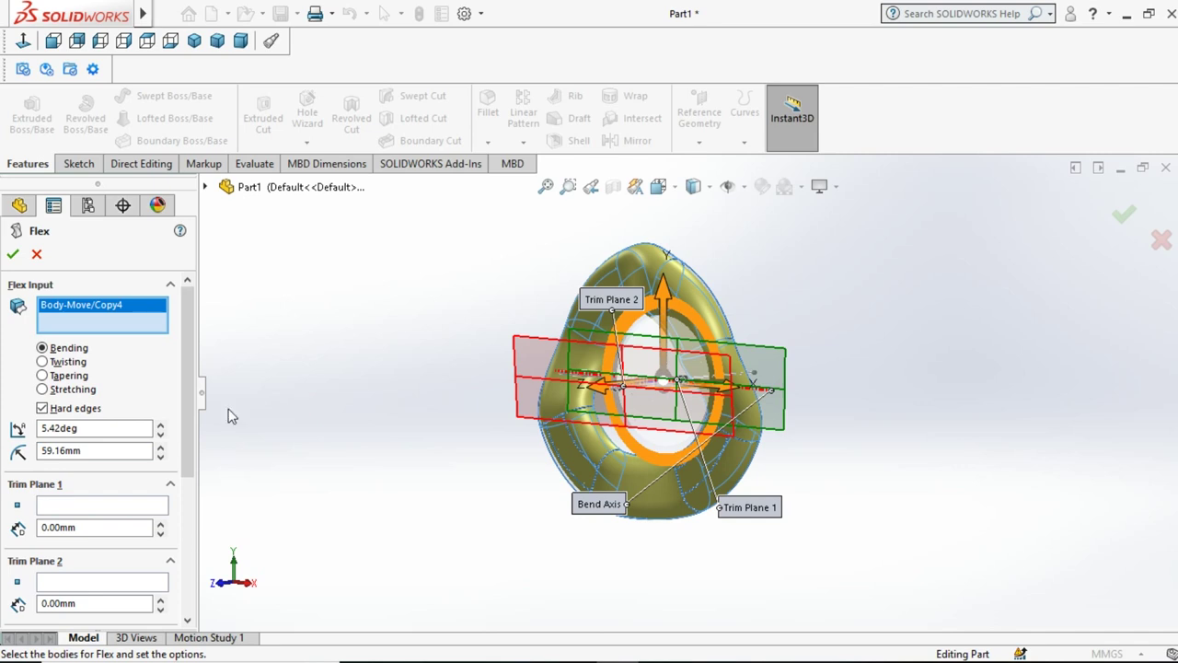
# Step: Re-enter the 20° bend angle and copy the resulting 16.04 mm radius
pyautogui.moveTo(131, 429); pyautogui.dragTo(5, 425)
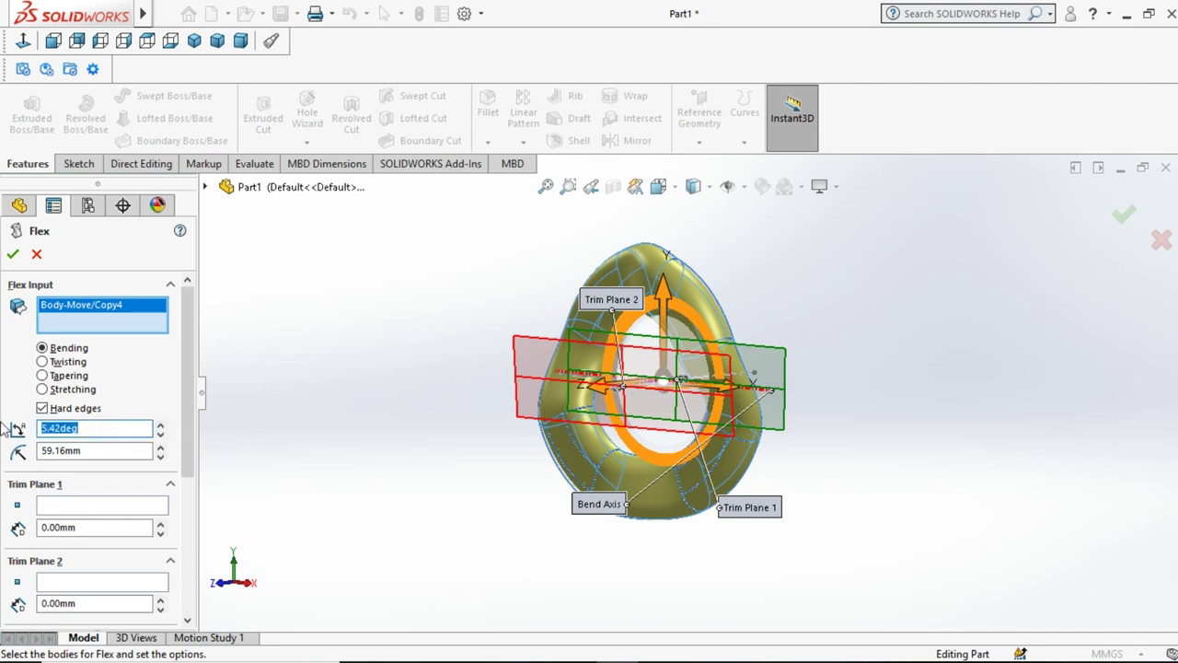
pyautogui.write('20')
pyautogui.click(307, 403)
pyautogui.moveTo(148, 450); pyautogui.dragTo(4, 451)
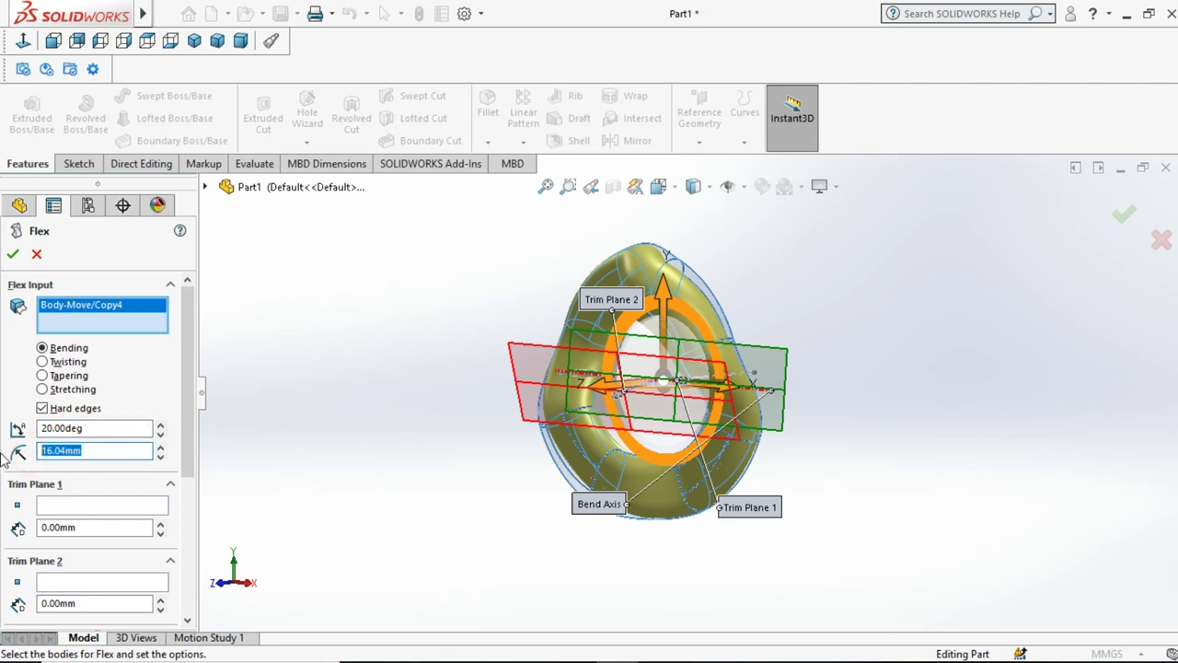
pyautogui.rightClick(48, 450)
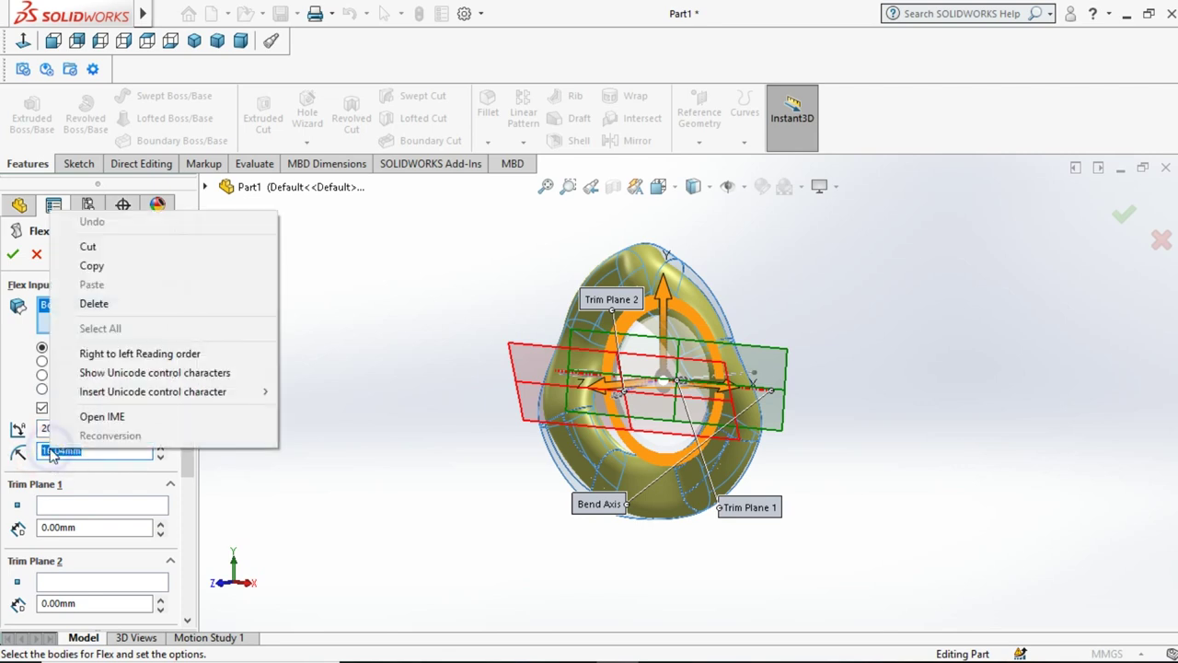
pyautogui.click(91, 266)
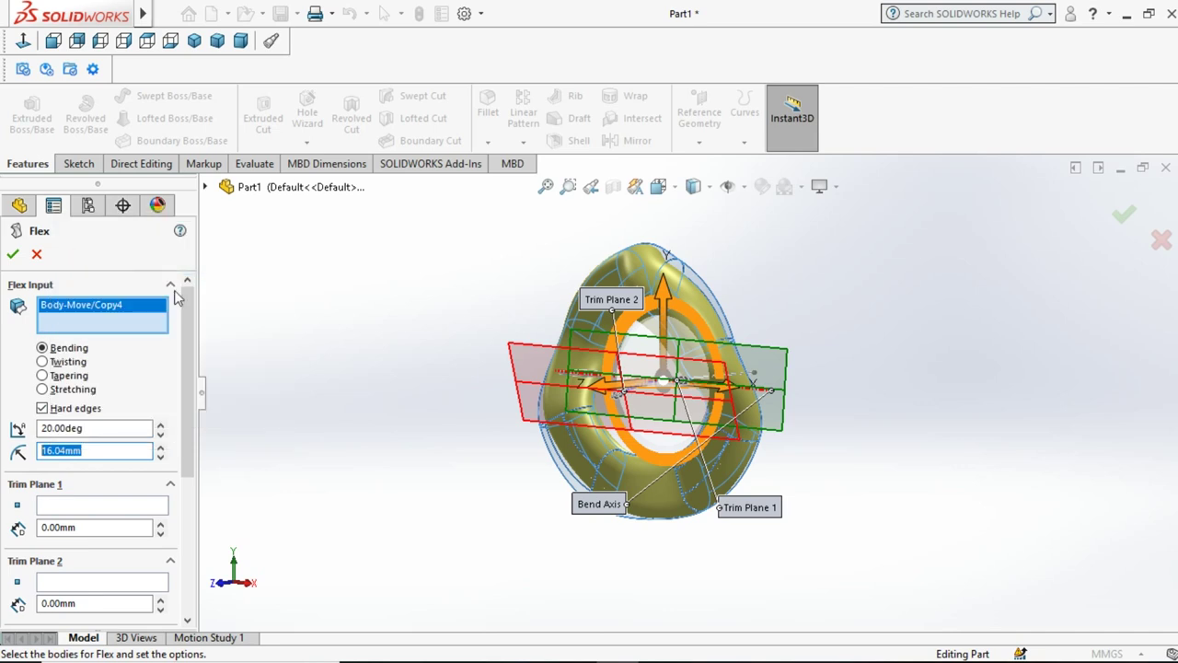
pyautogui.click(291, 331)
# Step: Accept Flex1 and start a new sketch on the Top Plane
pyautogui.click(12, 255)
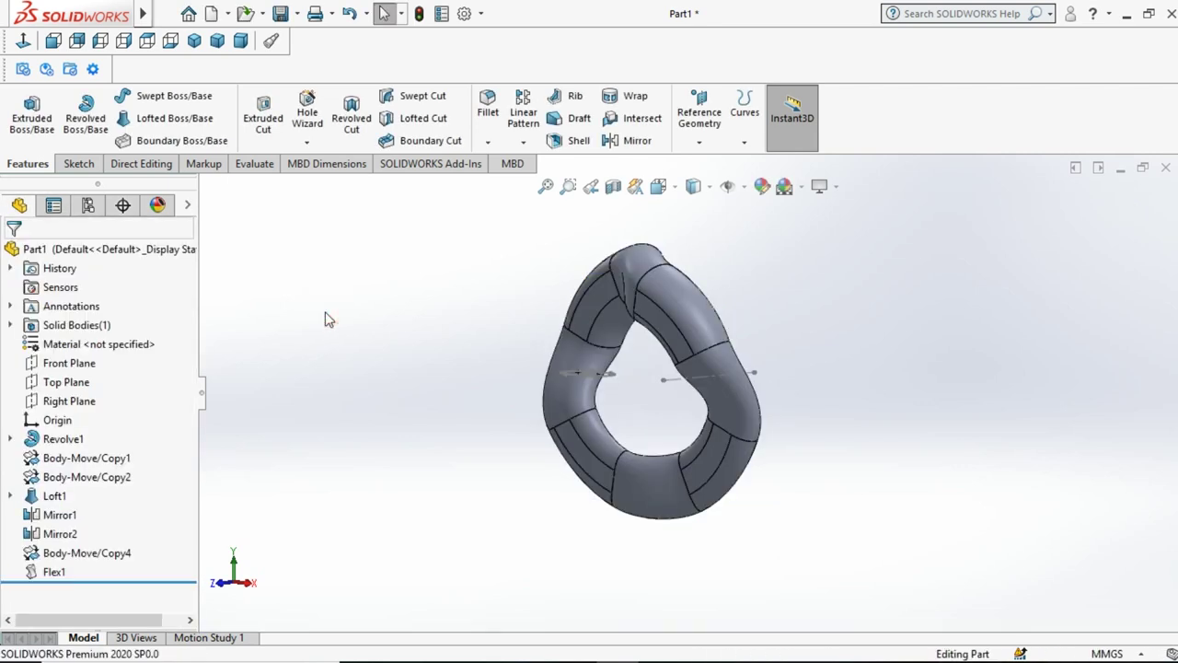
pyautogui.hotkey('ctrl', '5')
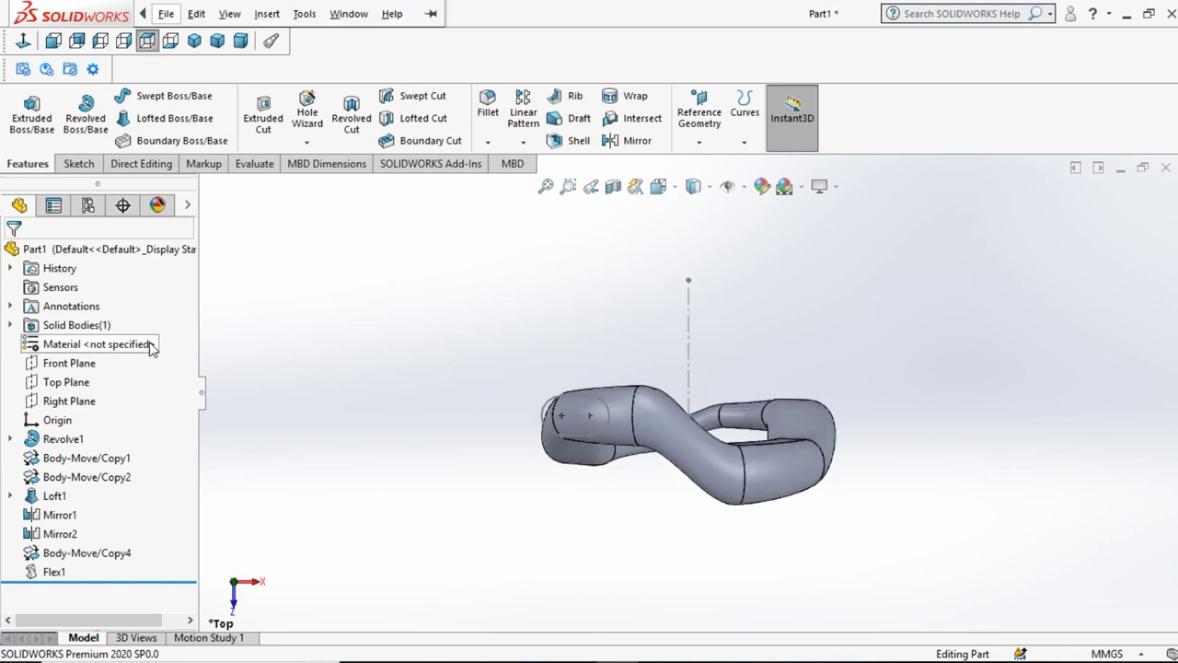
pyautogui.click(81, 381)
pyautogui.click(94, 361)
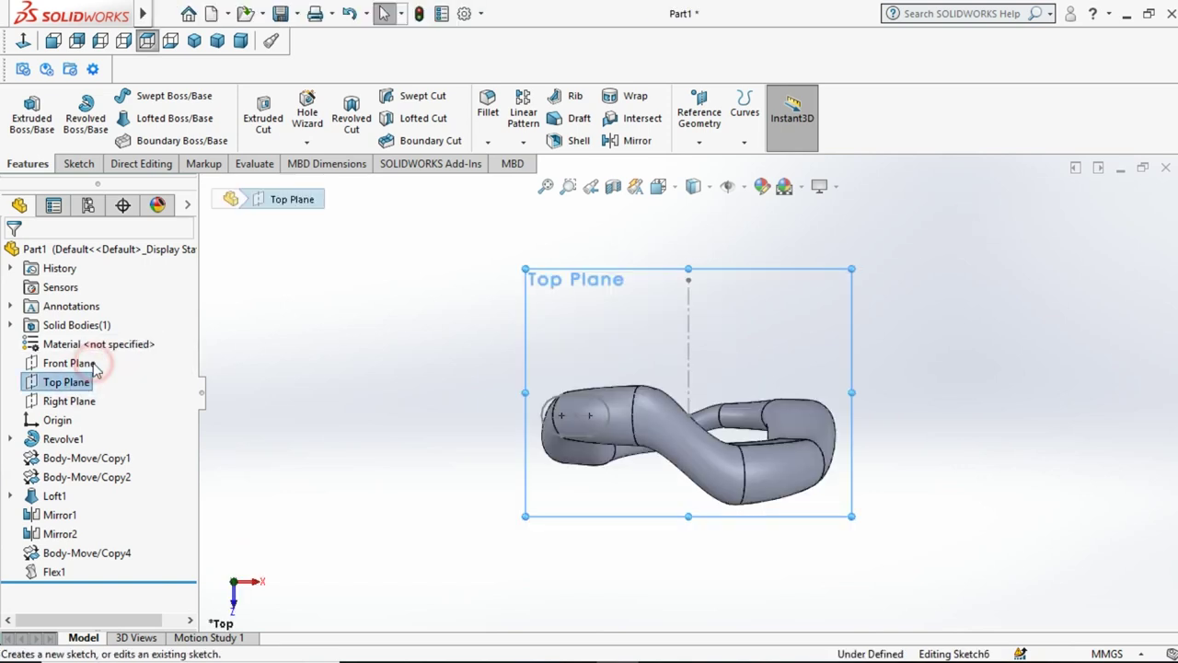
# Step: View the sketch plane normal from above and zoom to fit the link
pyautogui.click(25, 42)
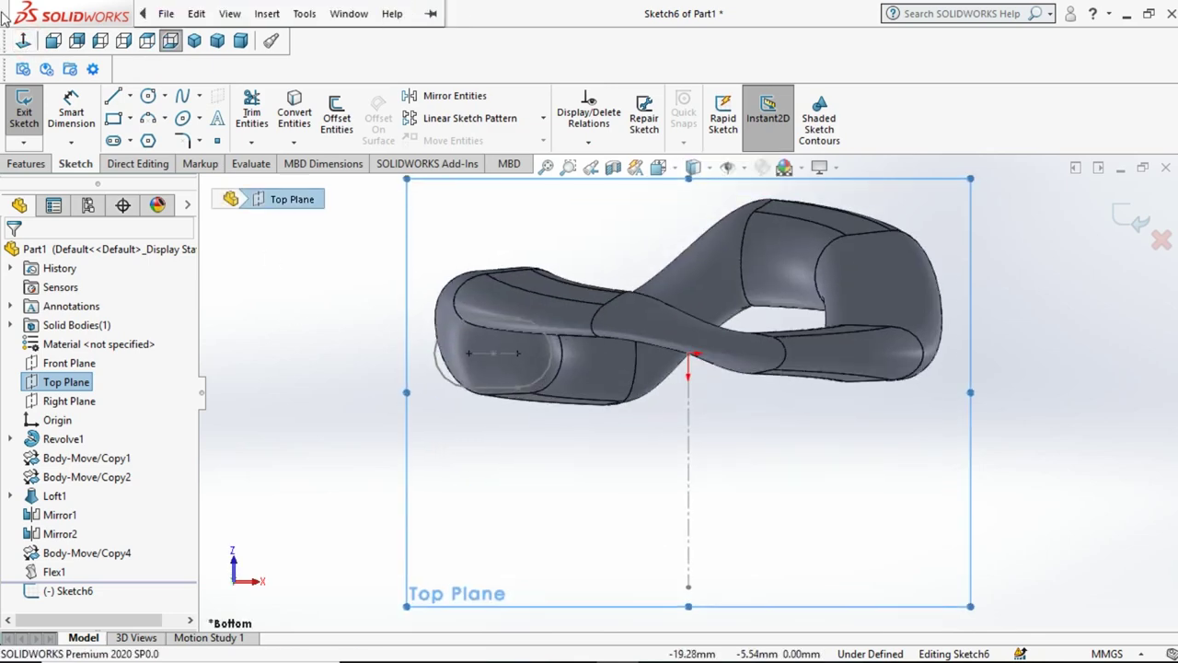
pyautogui.click(25, 42)
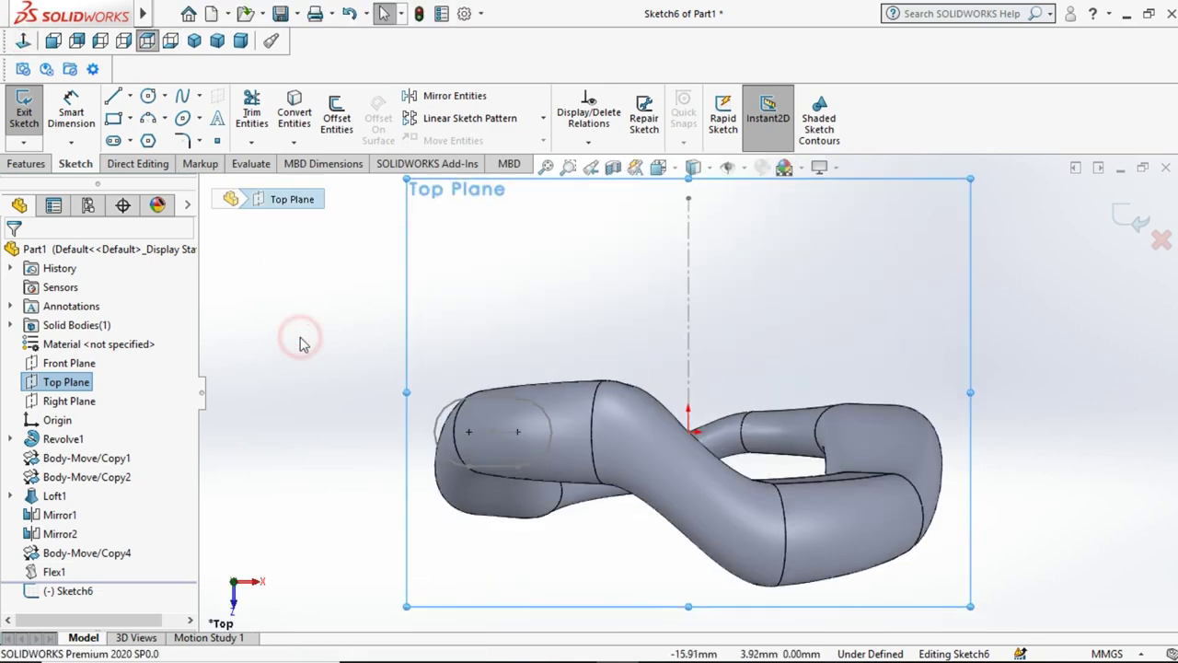
pyautogui.click(296, 337)
pyautogui.press('f')
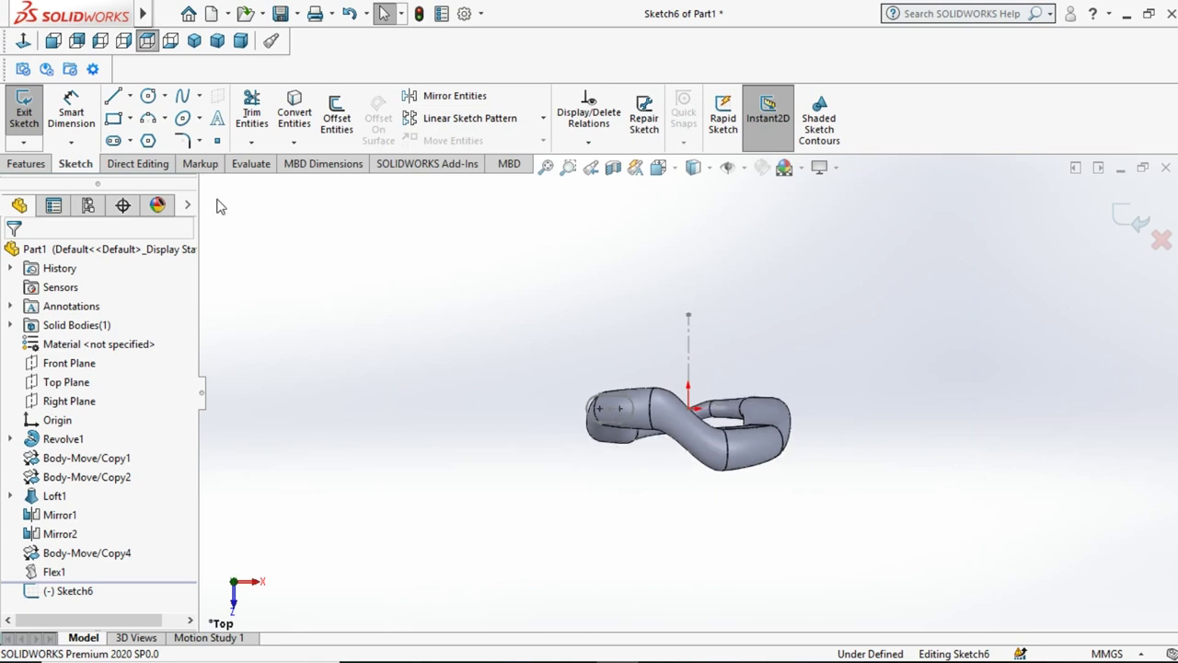
pyautogui.click(130, 96)
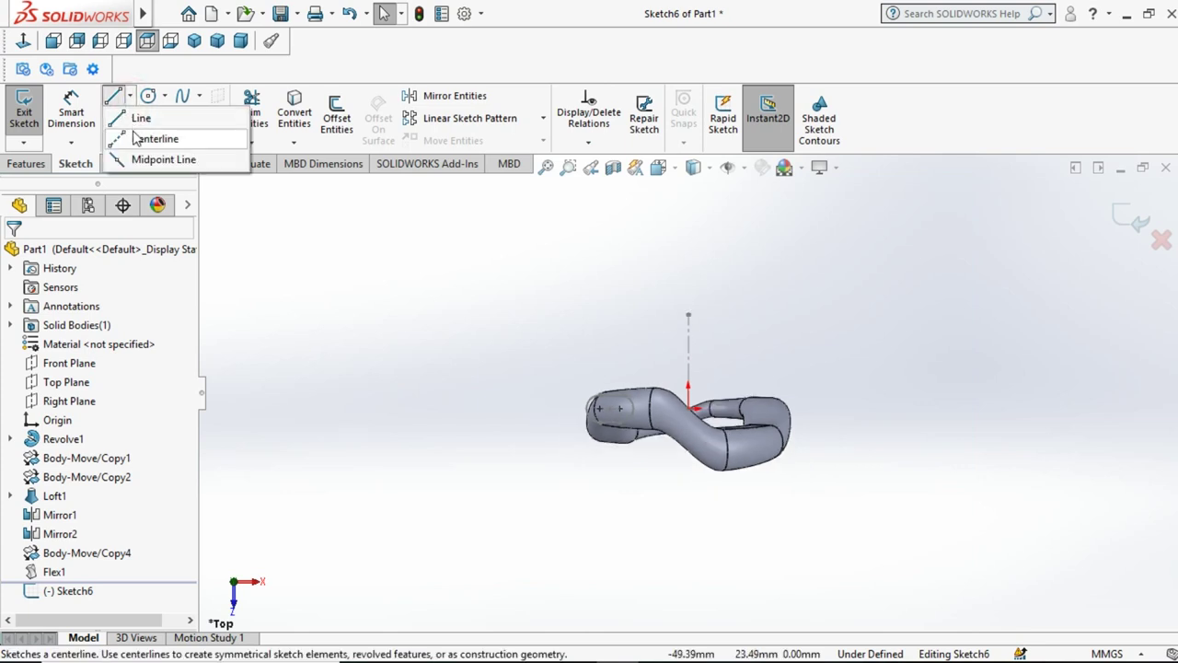
# Step: Draw a vertical centerline straight up from the origin
pyautogui.click(134, 138)
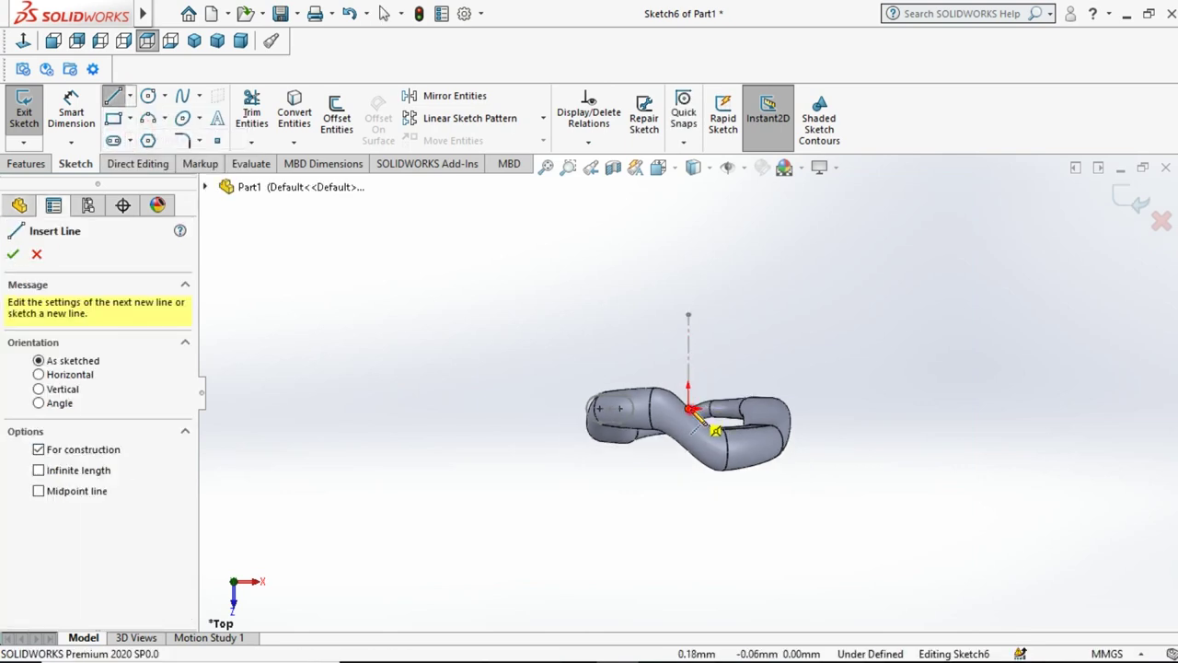
pyautogui.click(690, 410)
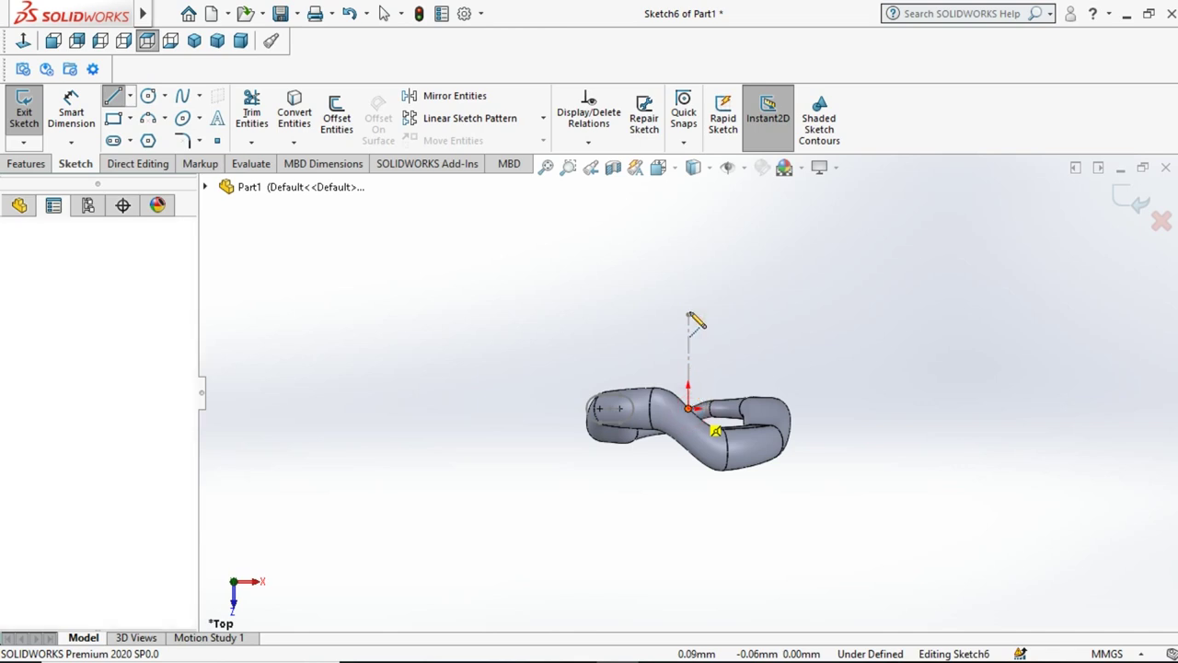
pyautogui.click(689, 217)
pyautogui.press('Escape')
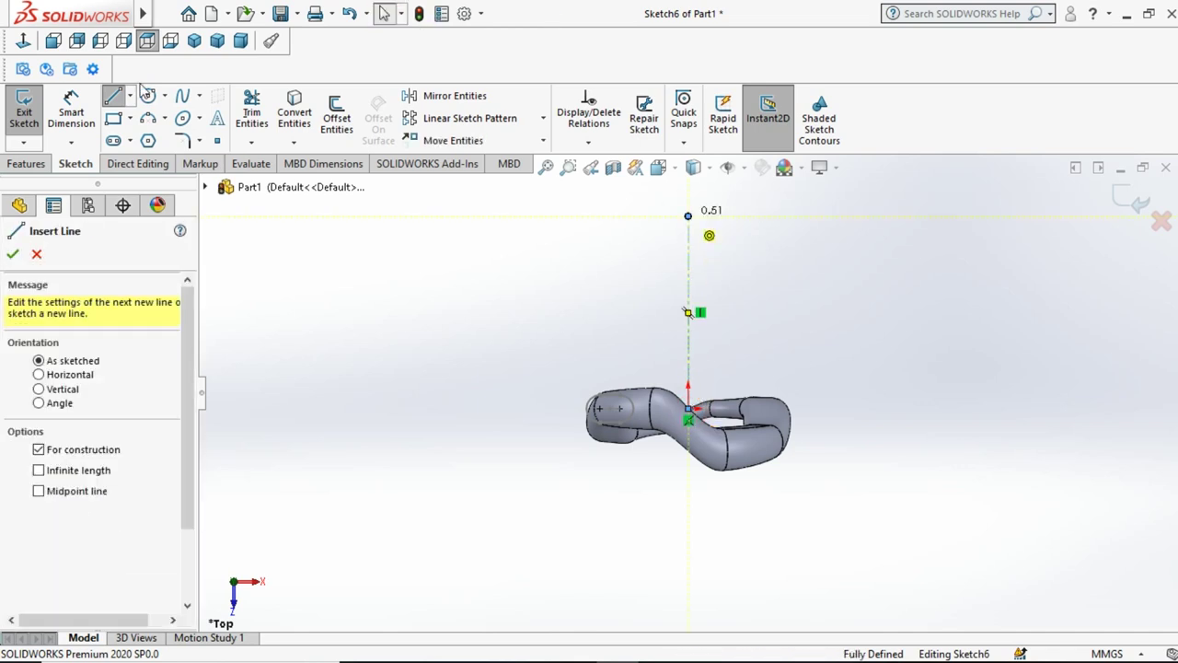
pyautogui.press('Escape')
# Step: Dimension the centerline at 16.04 mm, then change its length to 59.16
pyautogui.click(71, 111)
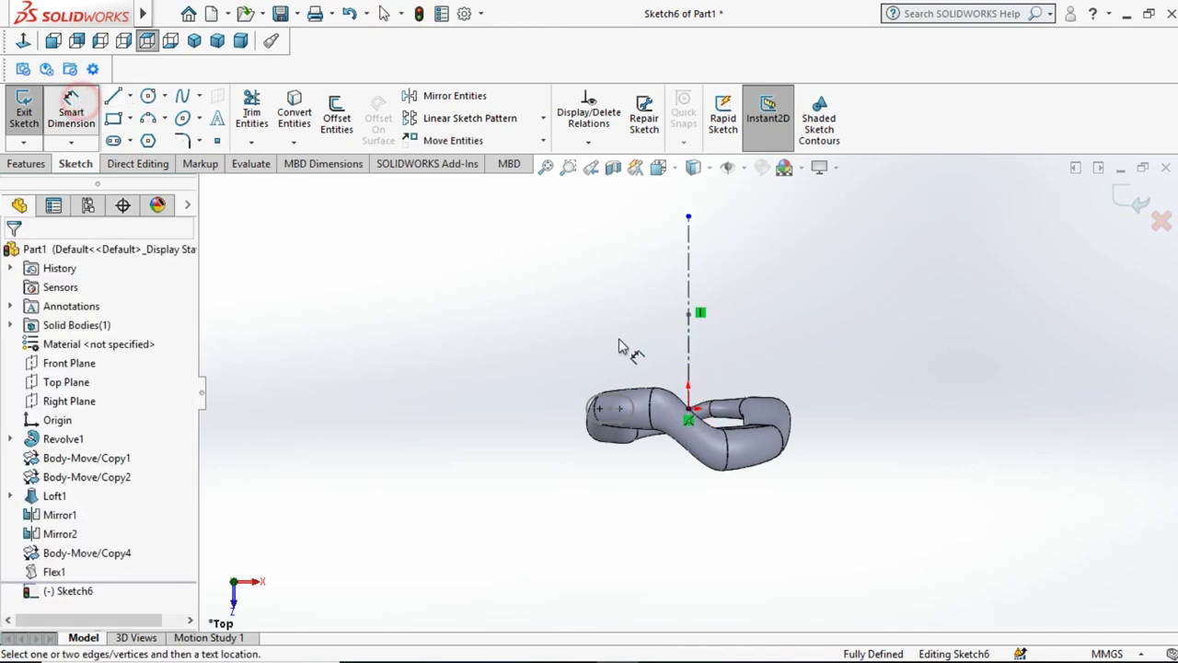
pyautogui.click(690, 291)
pyautogui.click(784, 287)
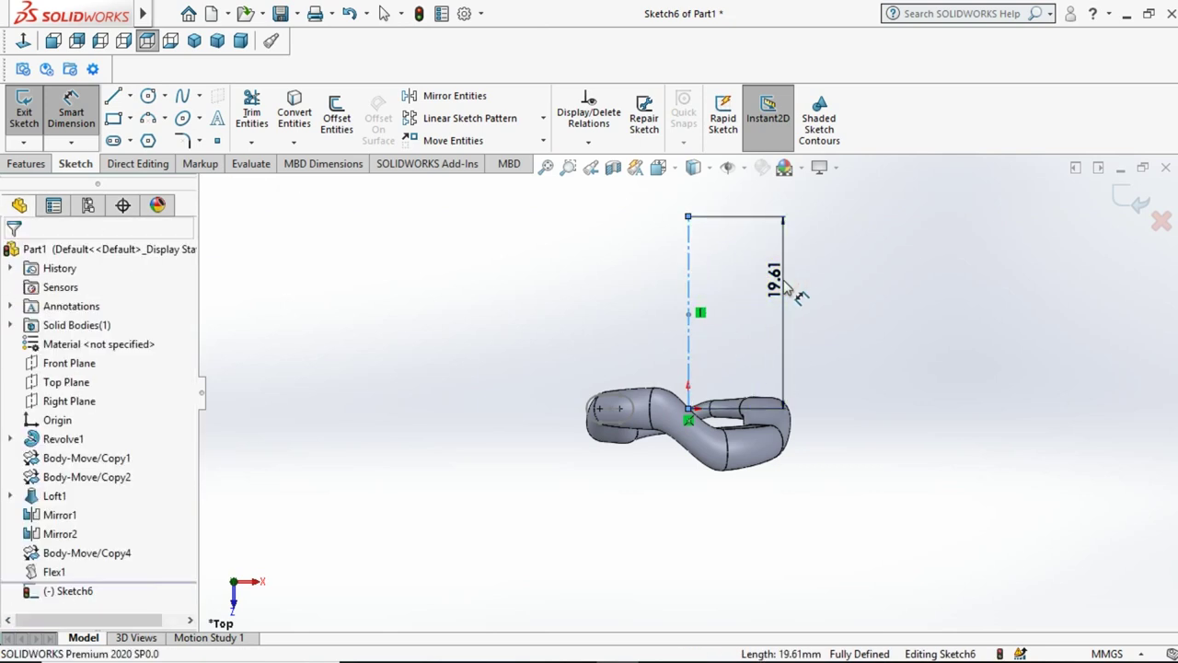
pyautogui.click(787, 287)
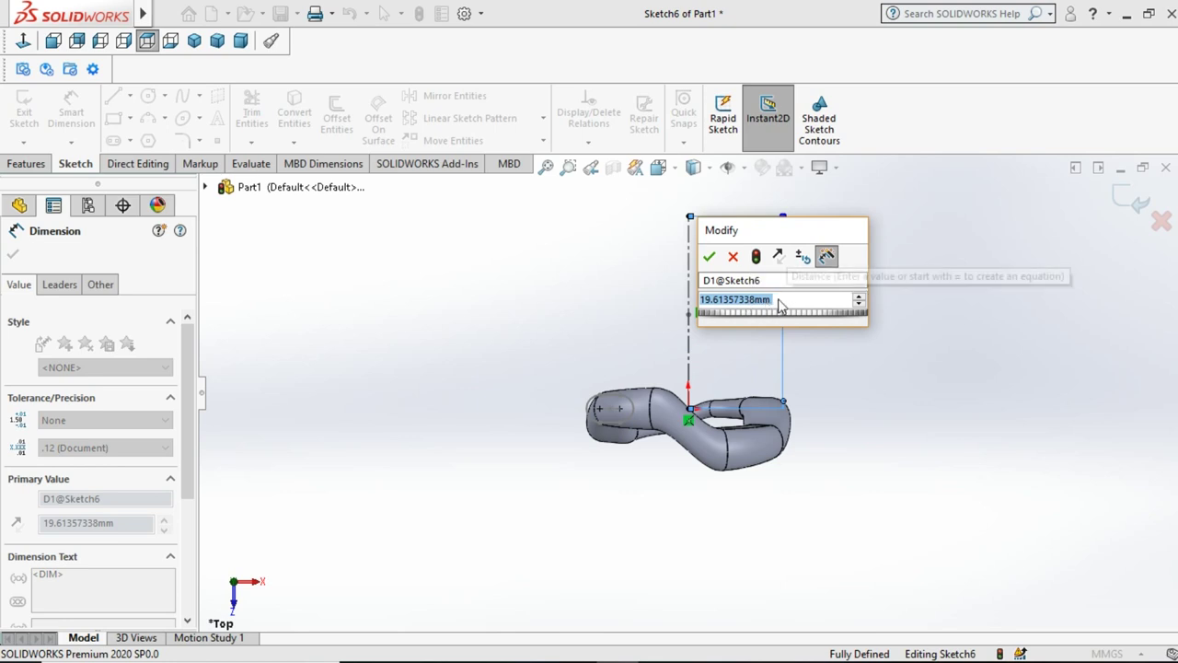
pyautogui.write('16.04mm')
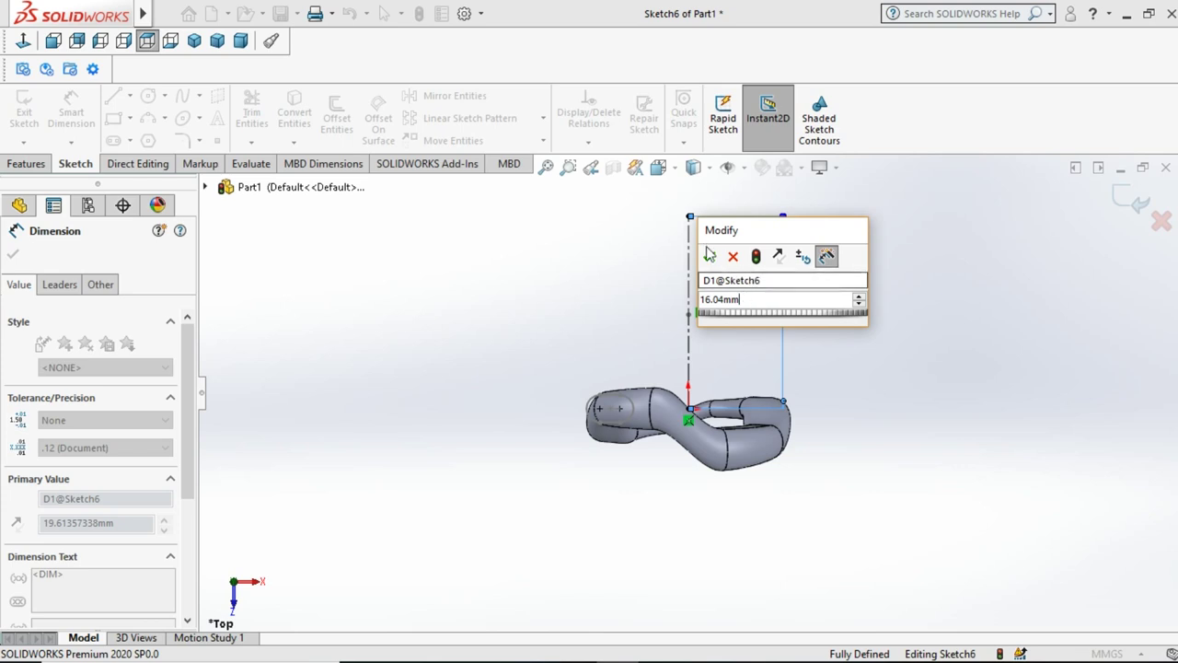
pyautogui.click(709, 259)
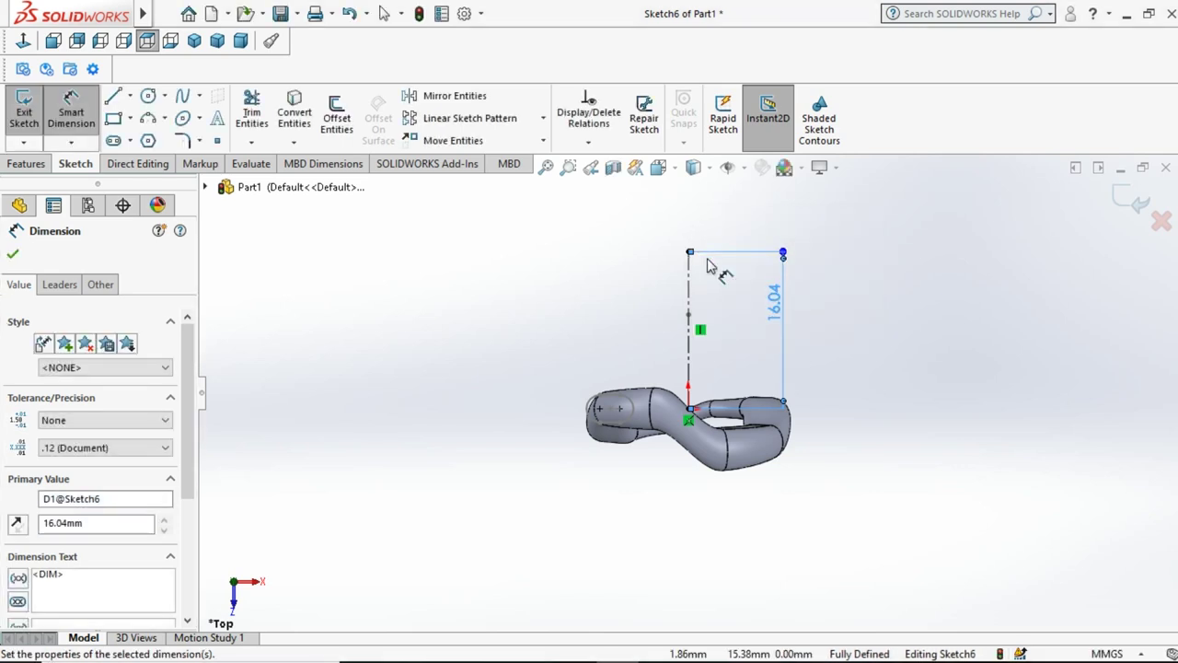
pyautogui.click(551, 294)
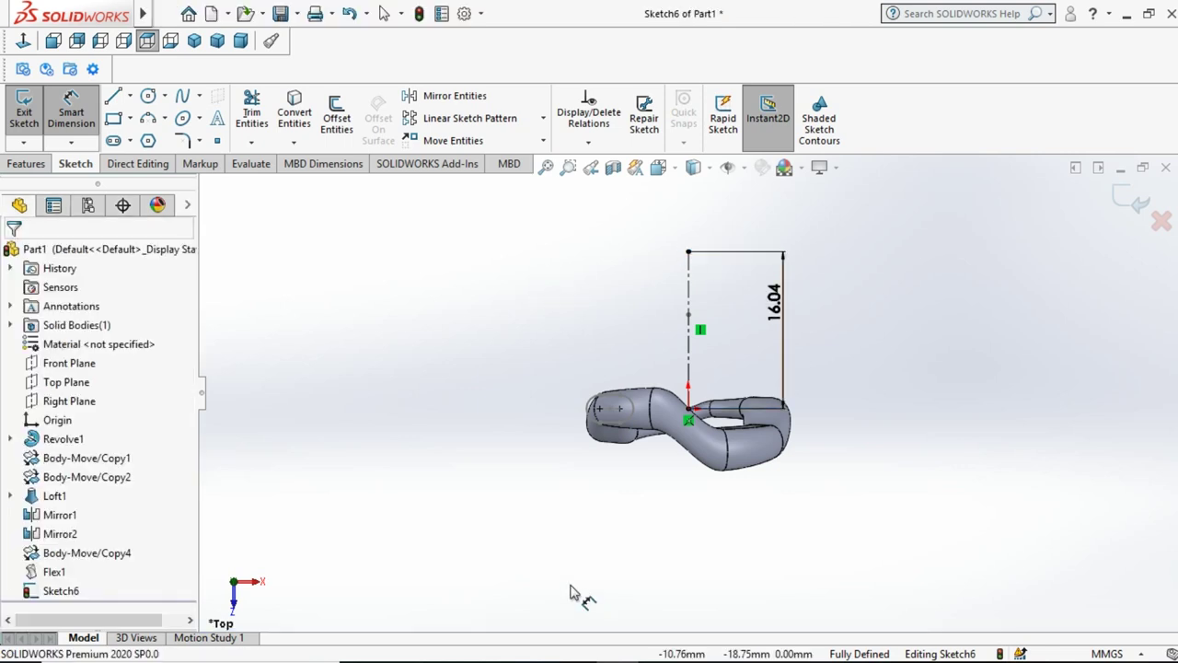
pyautogui.click(775, 304)
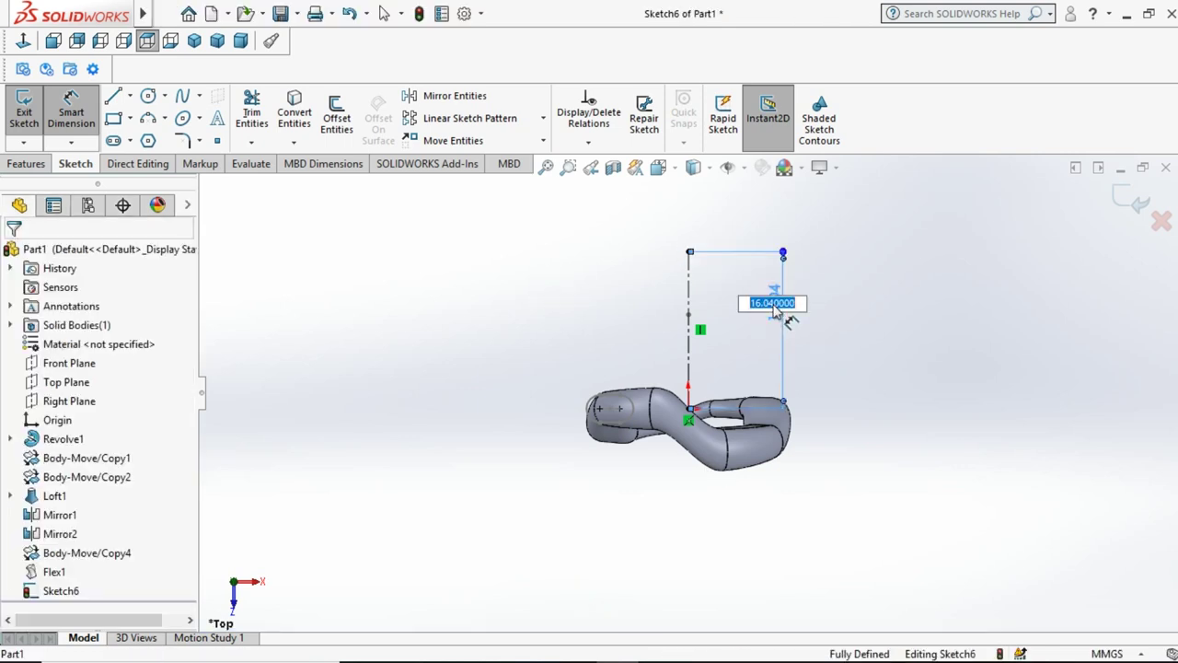
pyautogui.write('59.16')
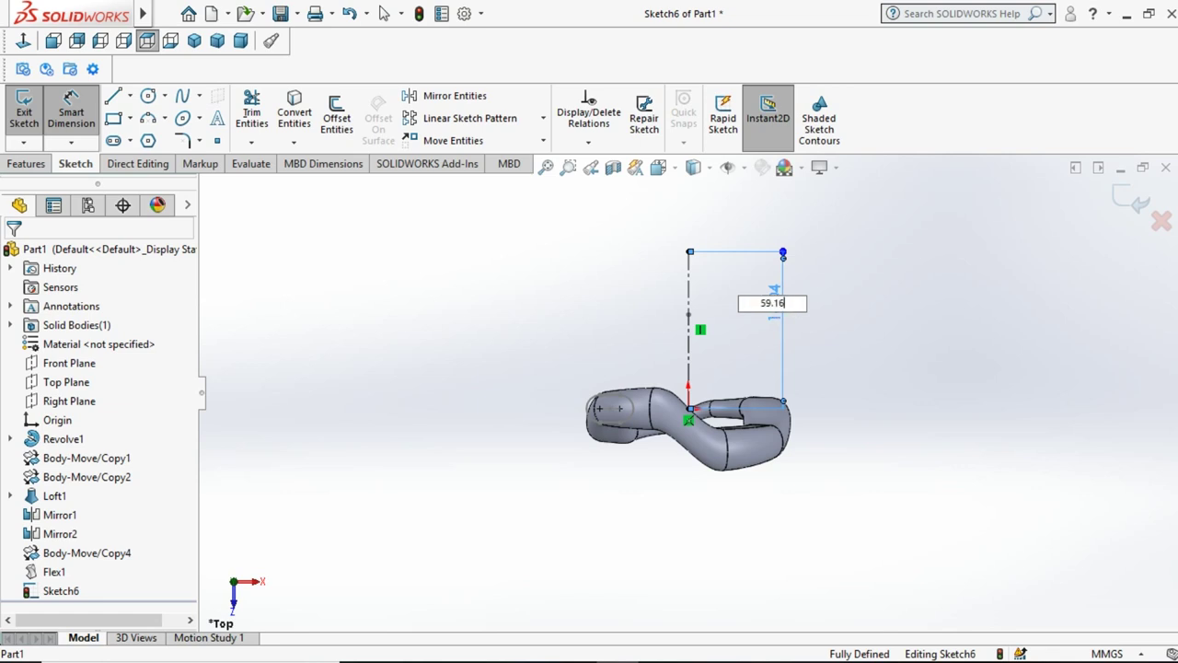
pyautogui.press('Return')
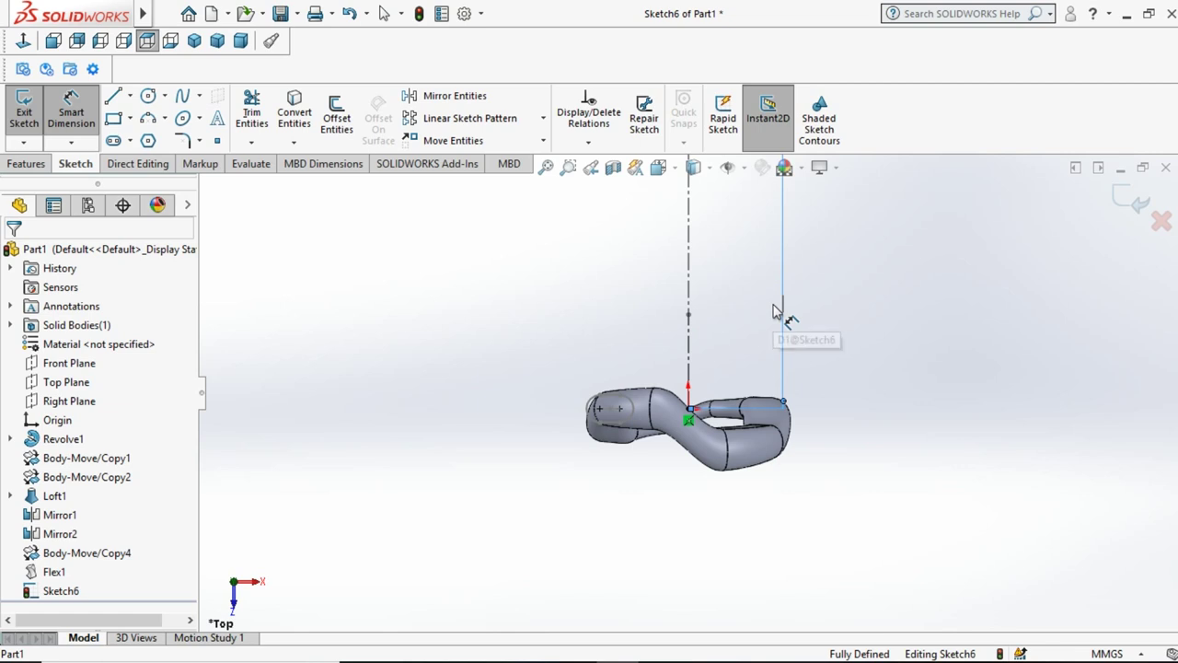
pyautogui.click(545, 167)
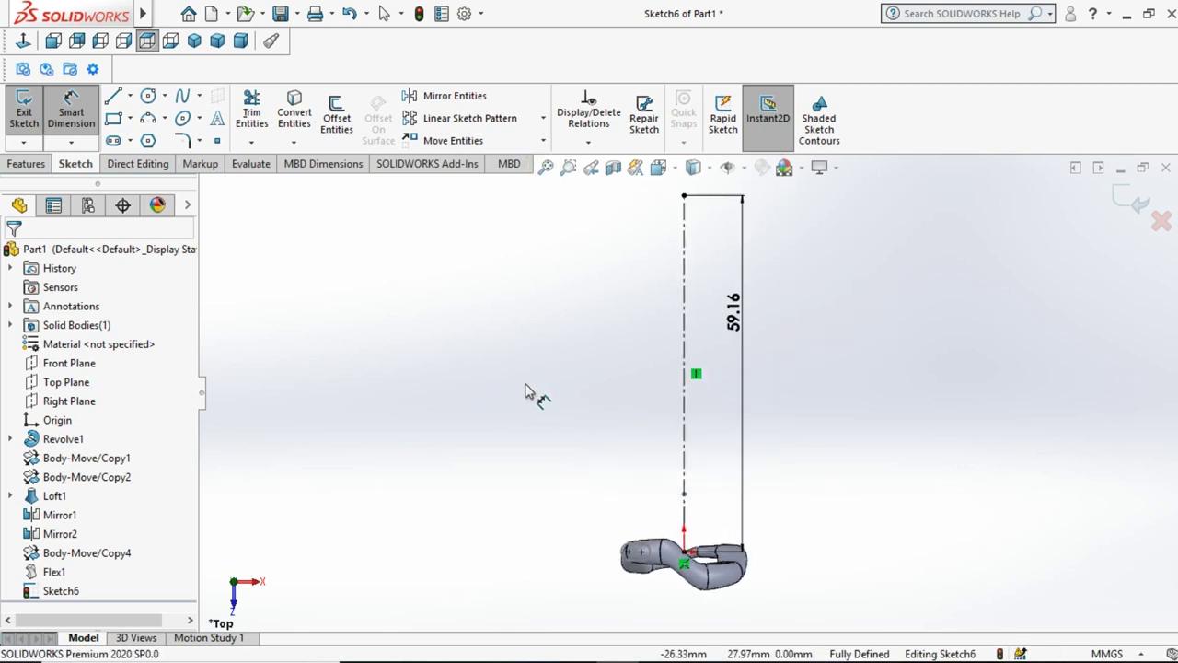
# Step: Exit the sketch, clear the selection and tilt the view down onto the link
pyautogui.click(1133, 204)
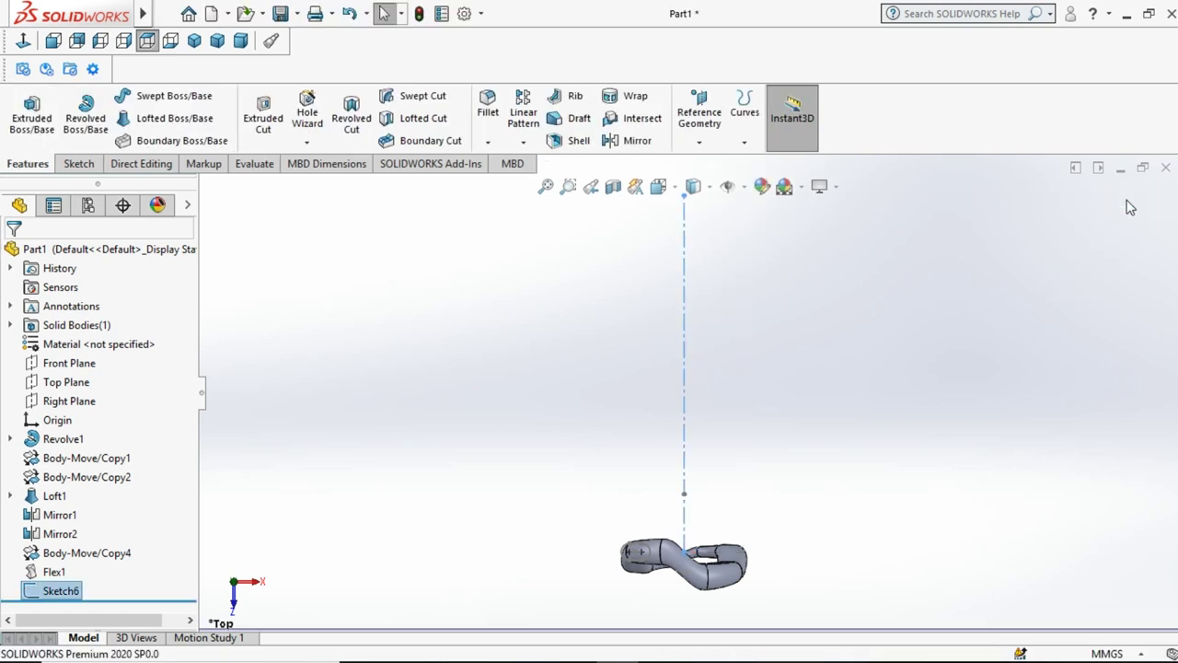
pyautogui.click(897, 285)
pyautogui.press('Up')
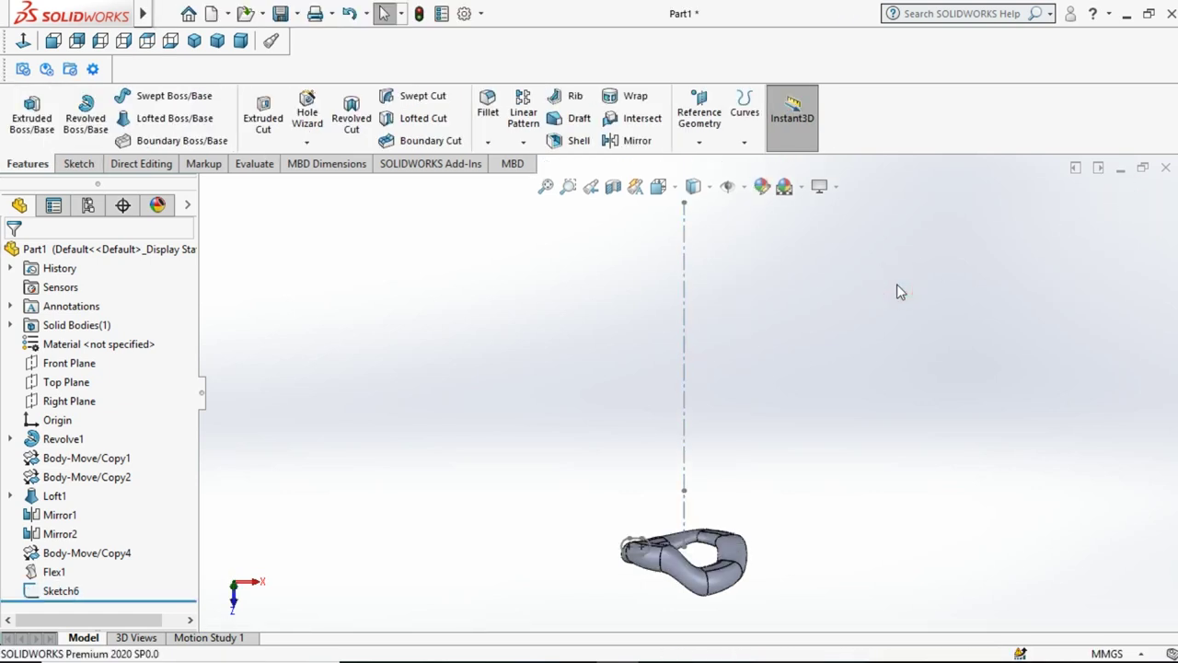
pyautogui.press('Up')
# Step: Create Axis1 through the centerline's top endpoint, normal to the Top Plane, and check it from the front and an angled view
pyautogui.click(707, 119)
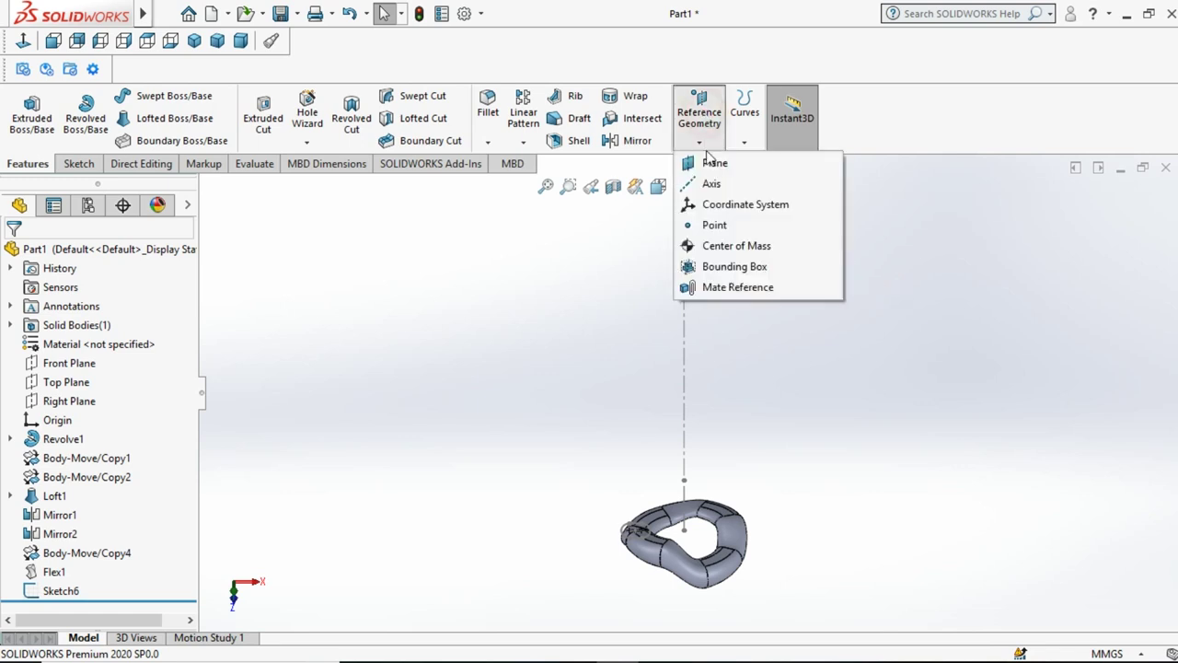
pyautogui.click(706, 183)
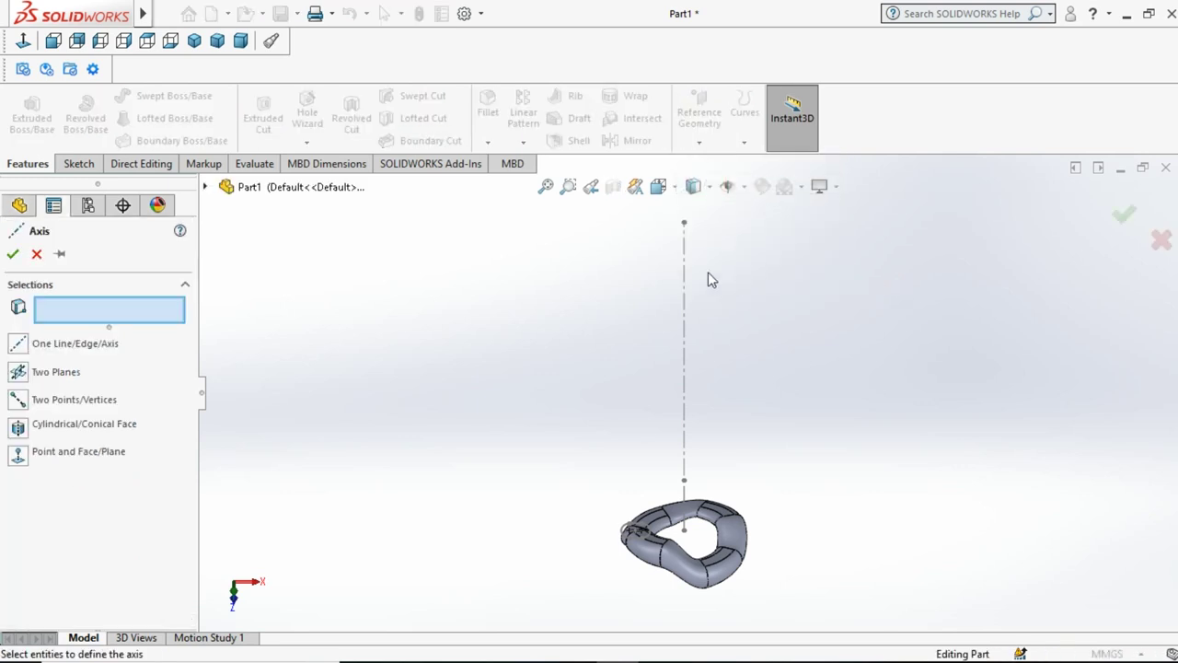
pyautogui.click(685, 224)
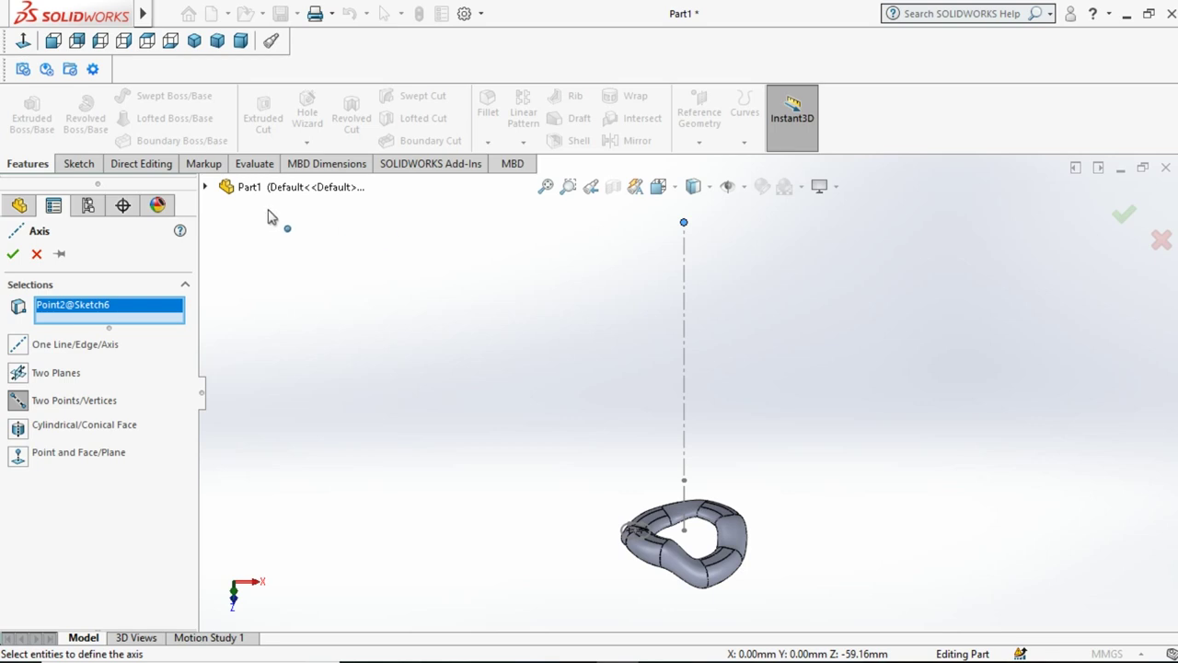
pyautogui.click(205, 187)
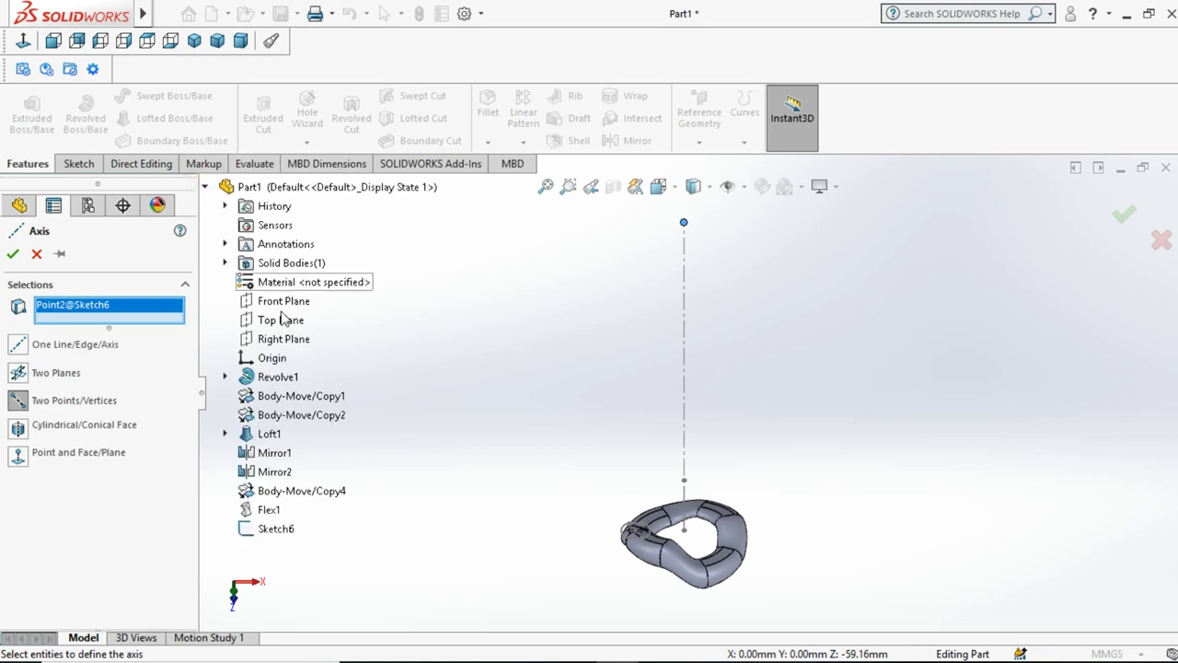
pyautogui.click(281, 324)
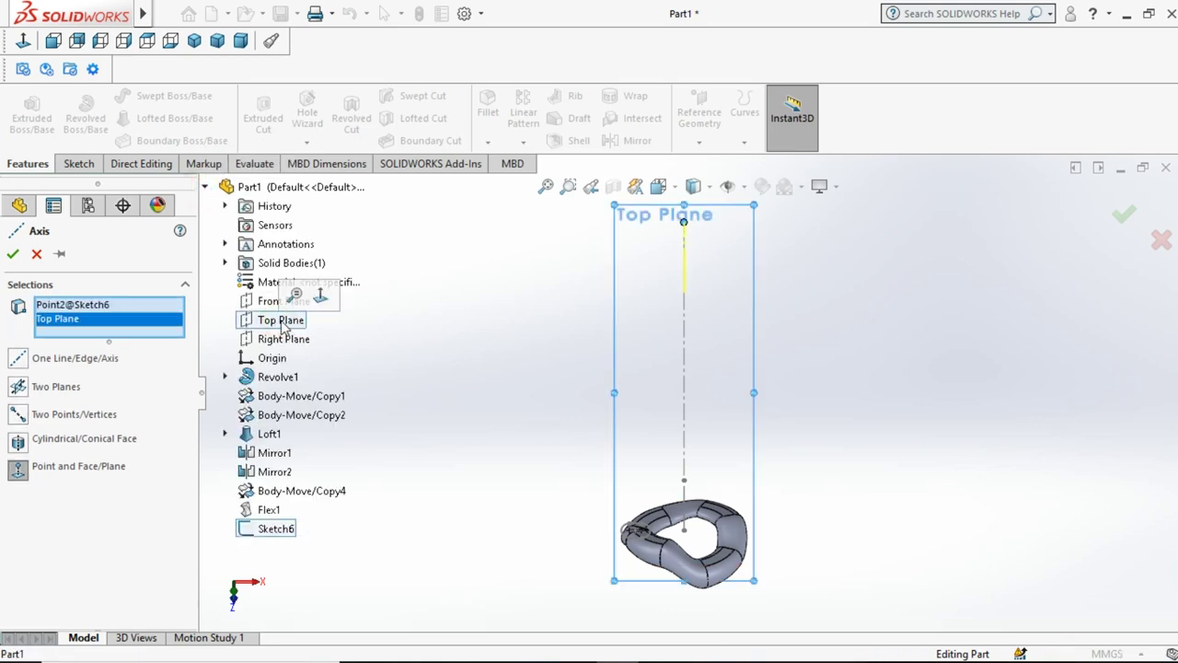
pyautogui.click(12, 254)
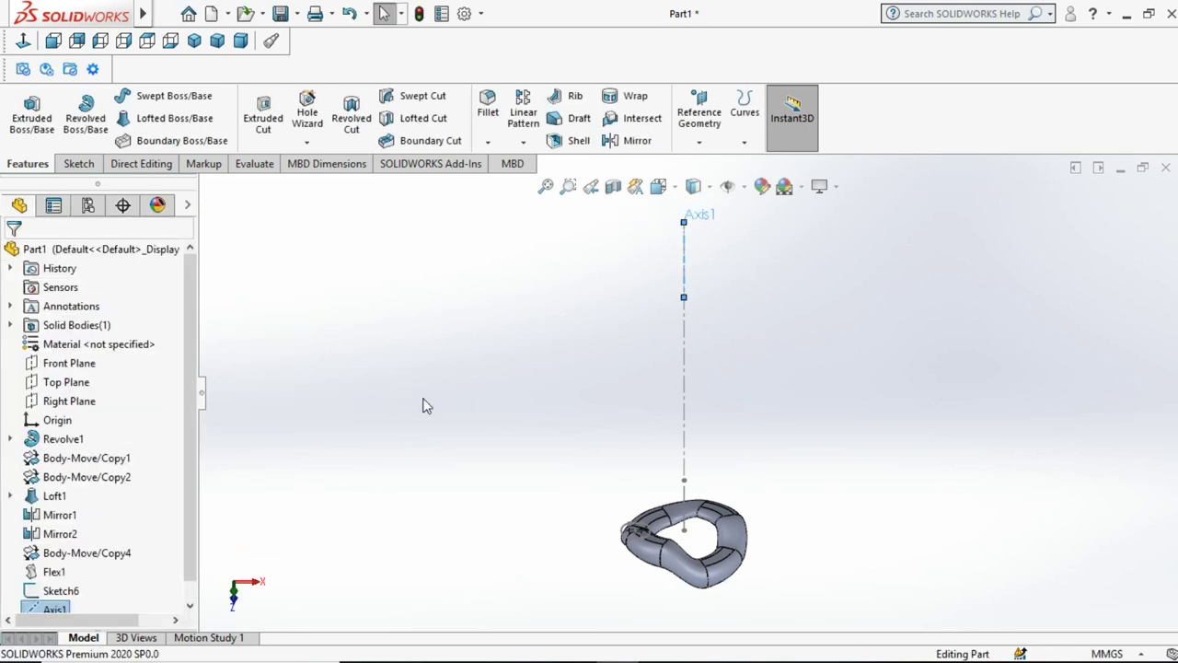
pyautogui.click(426, 406)
pyautogui.press('Left')
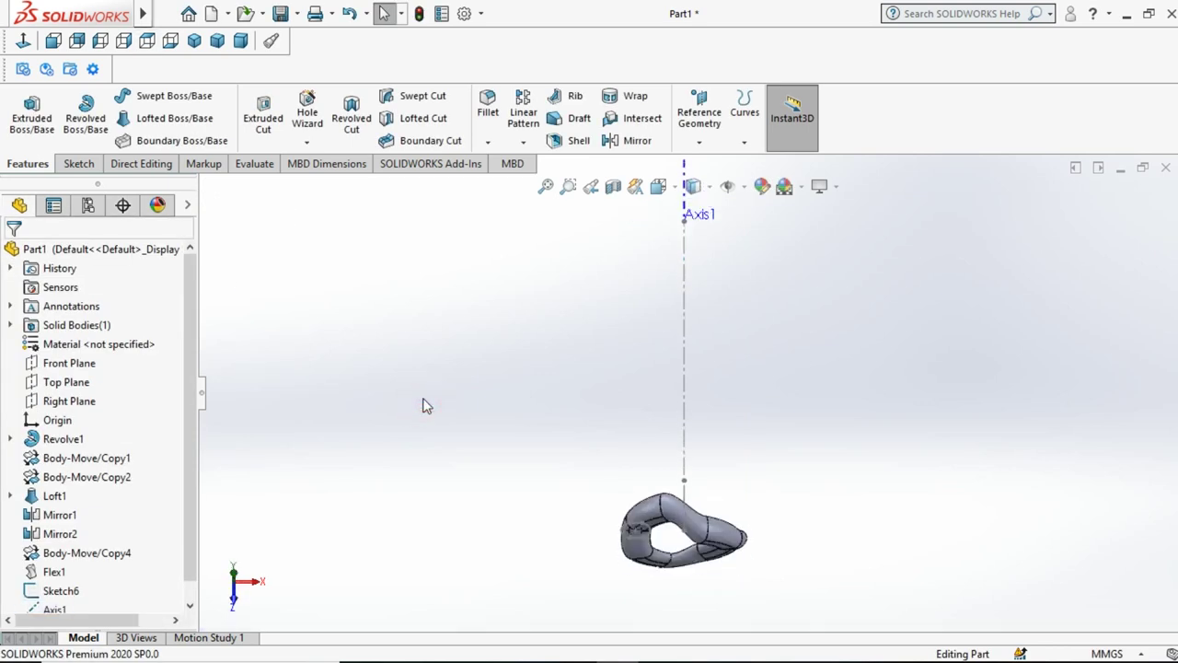
pyautogui.hotkey('ctrl', '1')
pyautogui.hotkey('ctrl', '7')
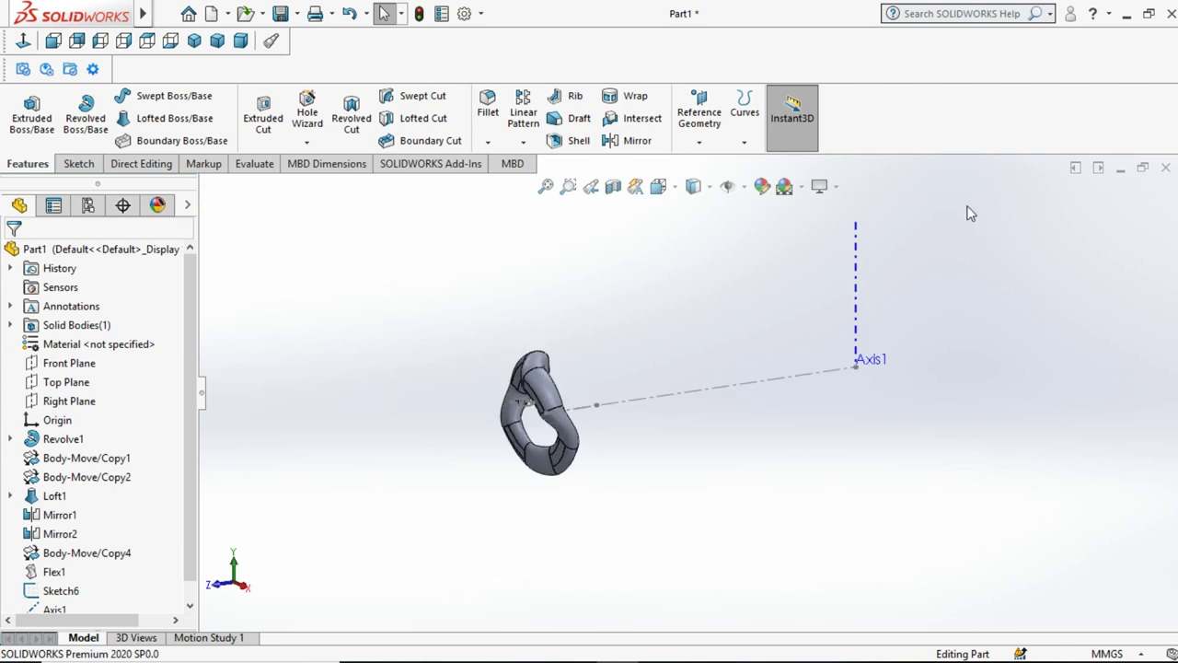
pyautogui.press('alt')
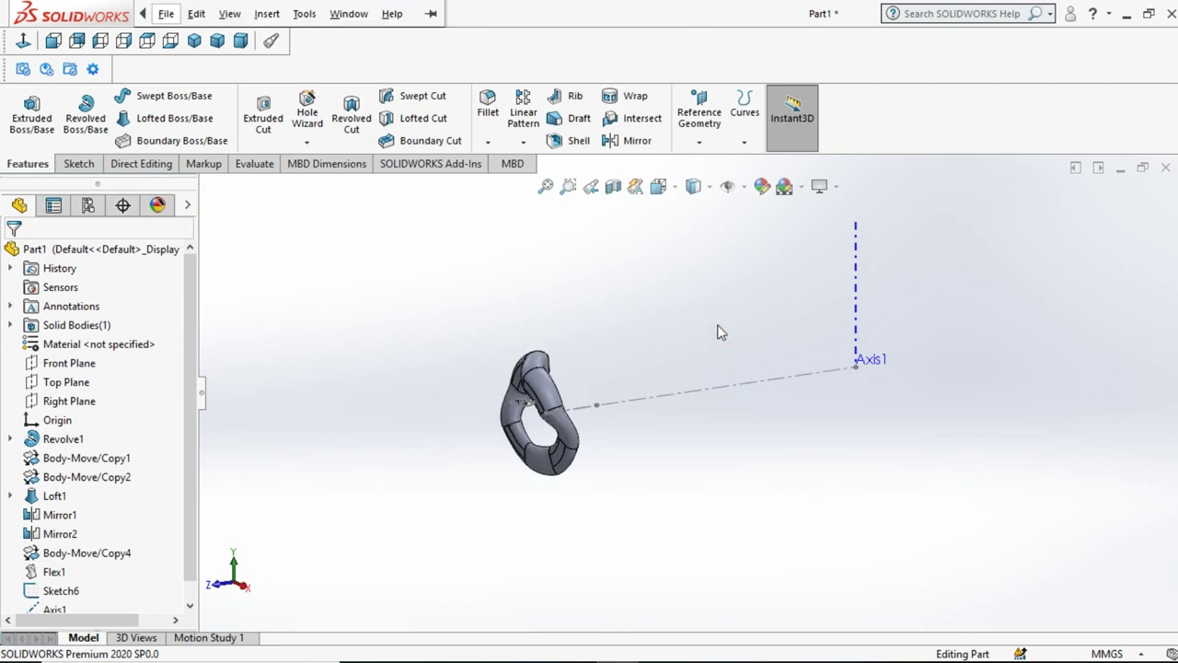
# Step: Start a body circular pattern of the twisted link Flex1 around Axis1
pyautogui.click(718, 325)
pyautogui.click(523, 140)
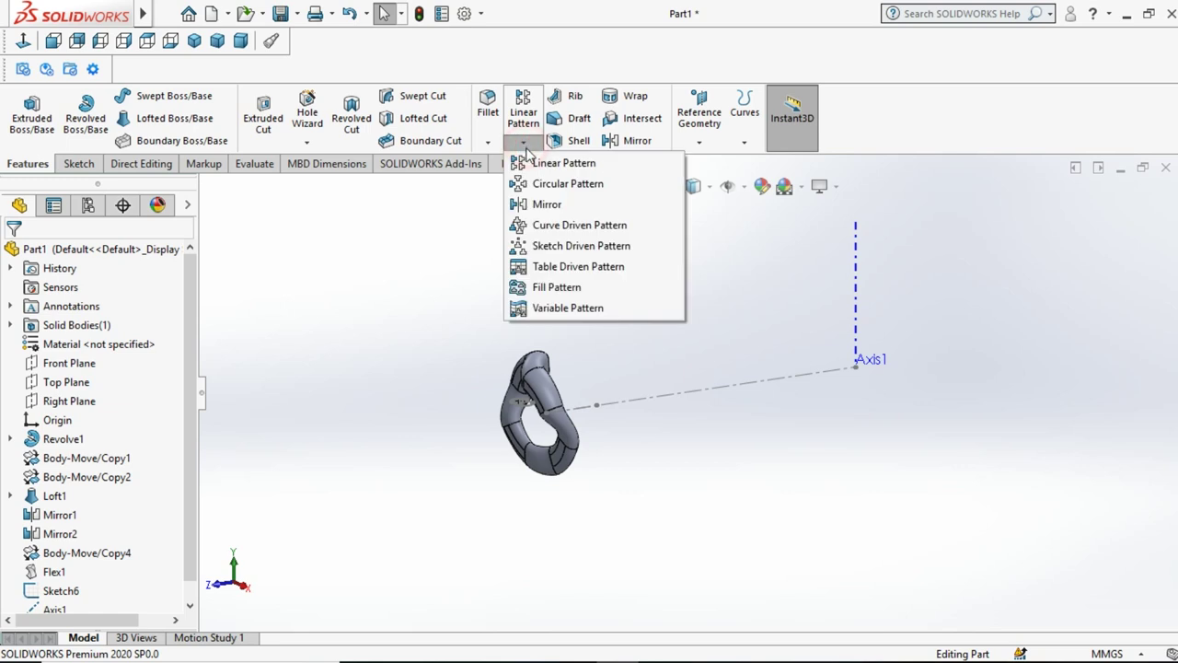
pyautogui.click(532, 189)
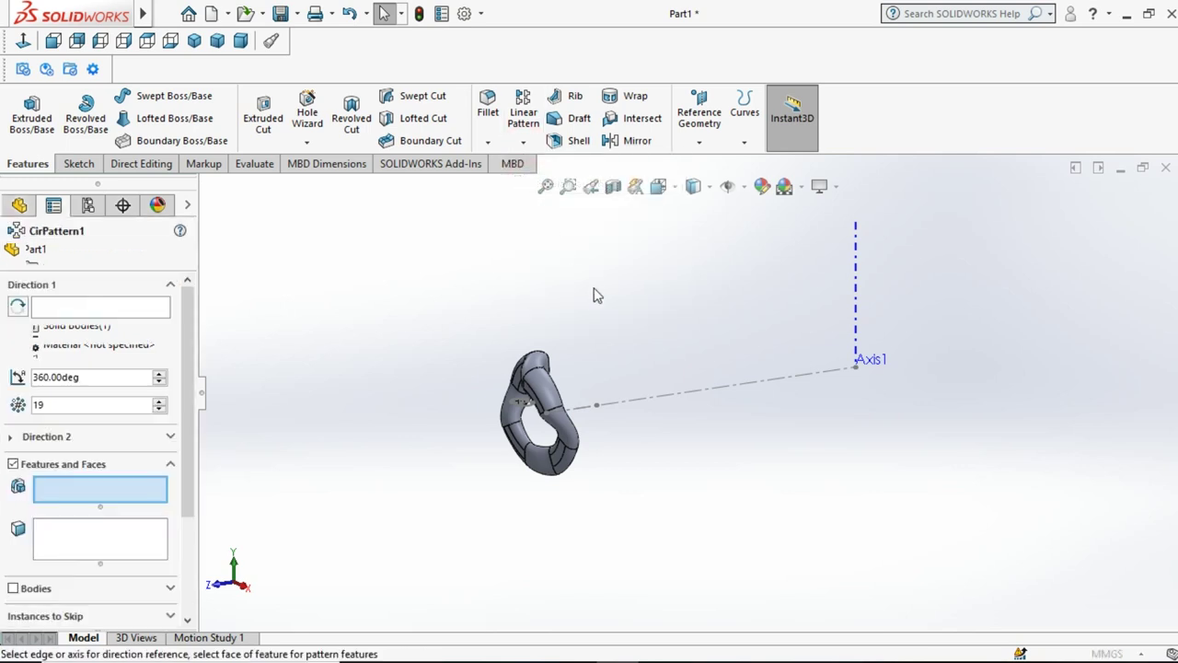
pyautogui.click(96, 309)
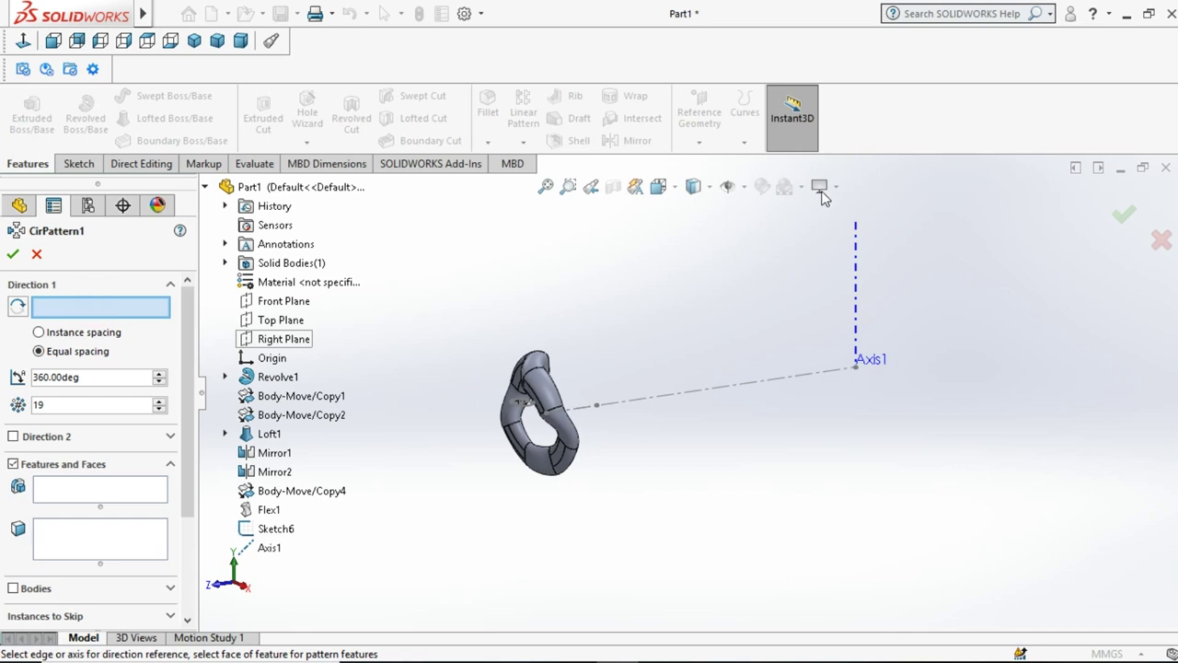
pyautogui.click(856, 261)
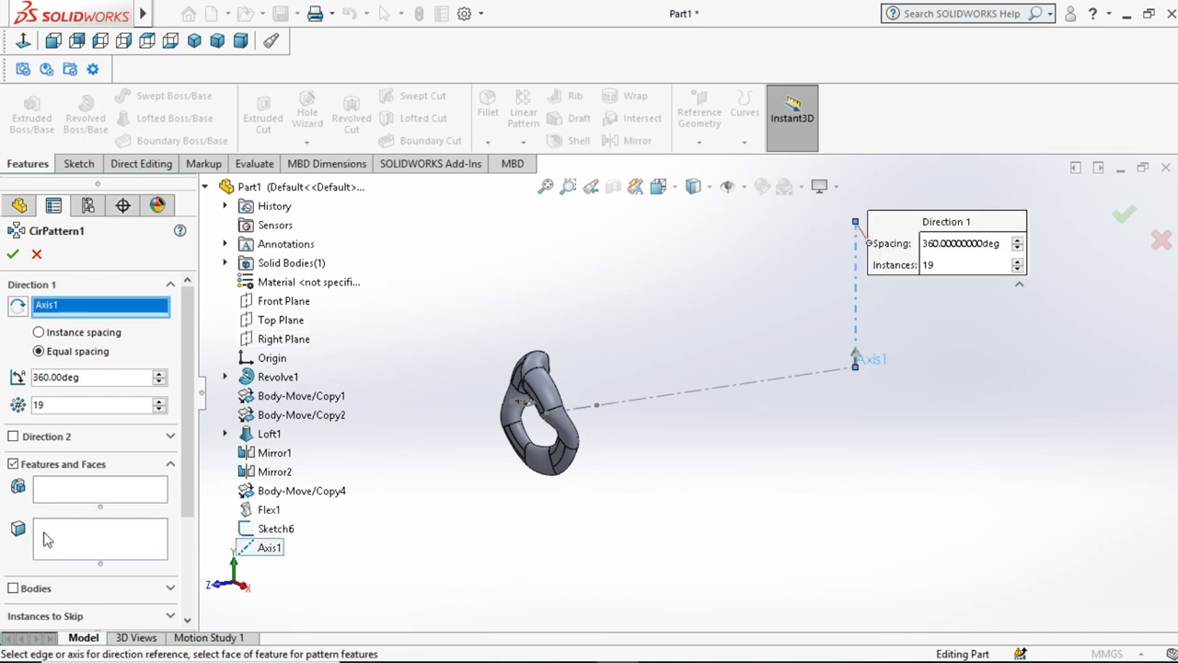
pyautogui.click(14, 588)
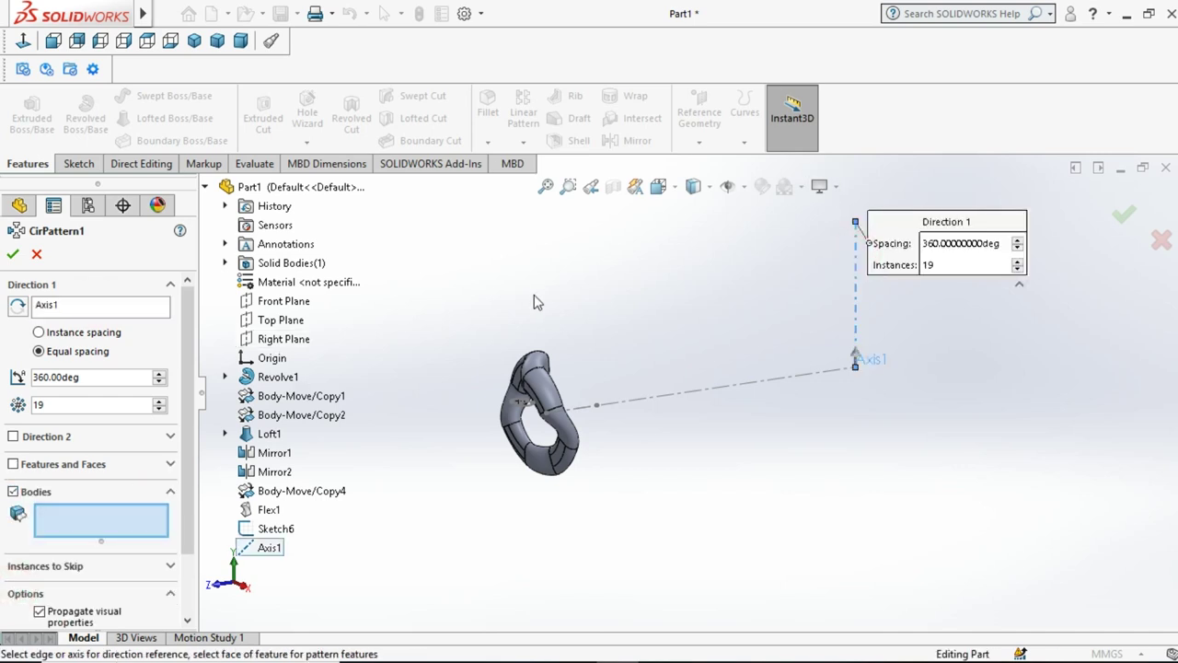
pyautogui.click(544, 386)
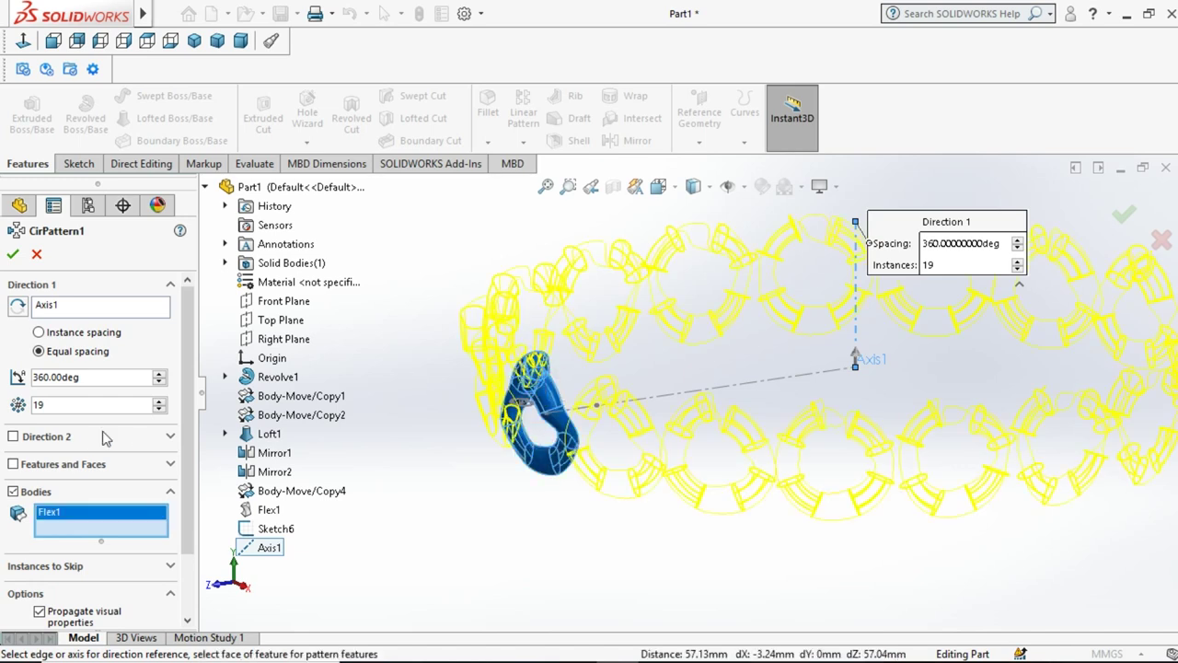
# Step: Raise the pattern instance count to 35 and confirm the pattern
pyautogui.click(160, 402)
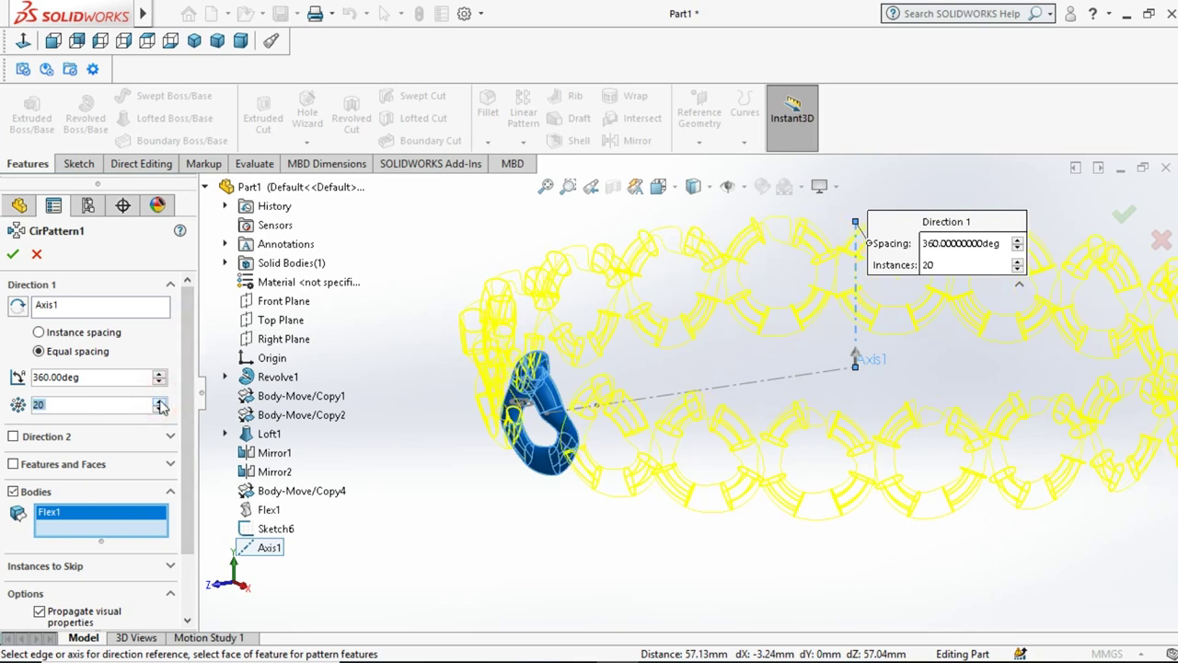
pyautogui.click(160, 401)
pyautogui.click(160, 401)
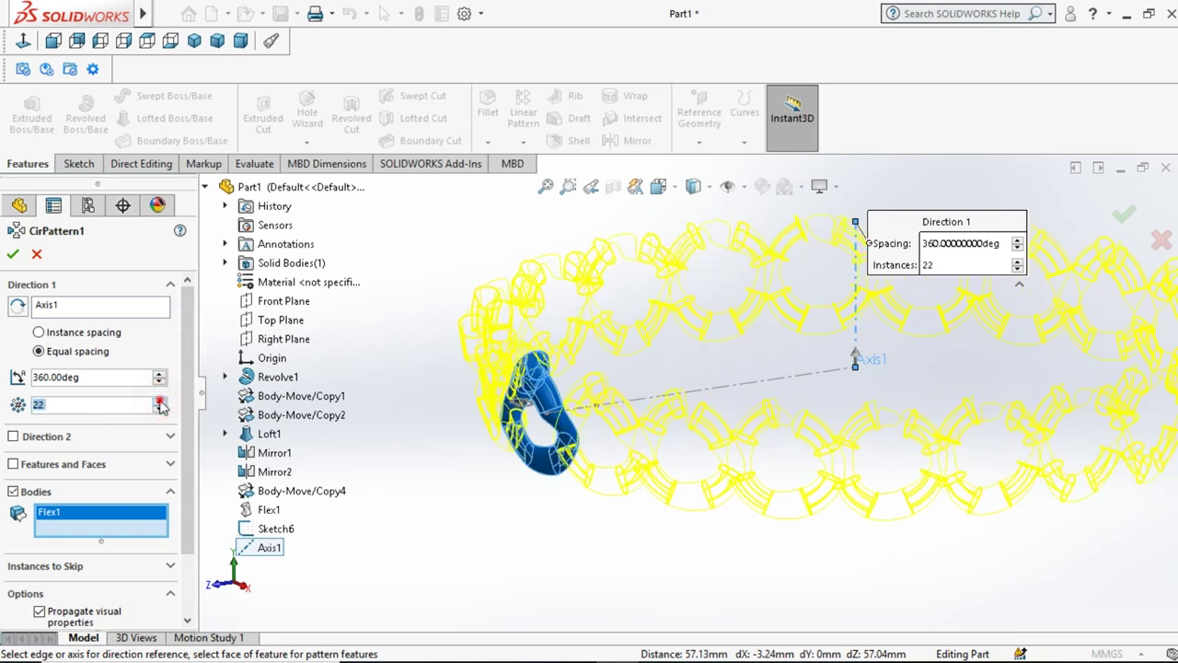
pyautogui.click(160, 401)
pyautogui.click(160, 402)
pyautogui.click(160, 401)
pyautogui.click(159, 401)
pyautogui.click(160, 401)
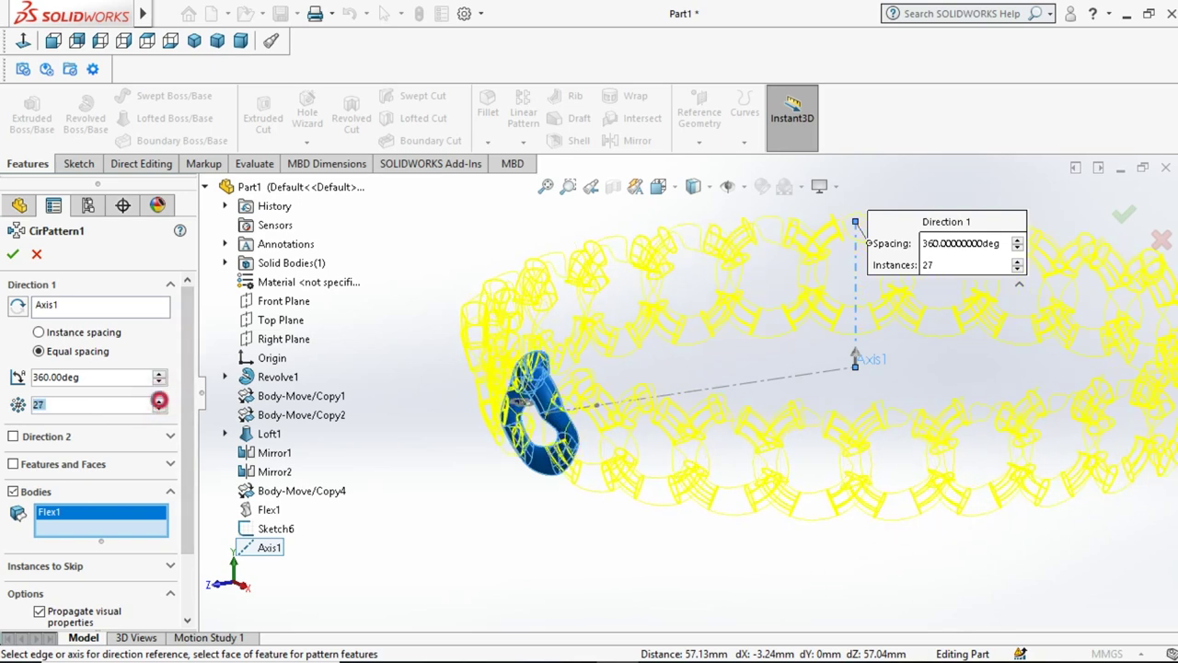
pyautogui.click(159, 401)
pyautogui.click(159, 401)
pyautogui.click(160, 403)
pyautogui.click(160, 402)
pyautogui.click(161, 402)
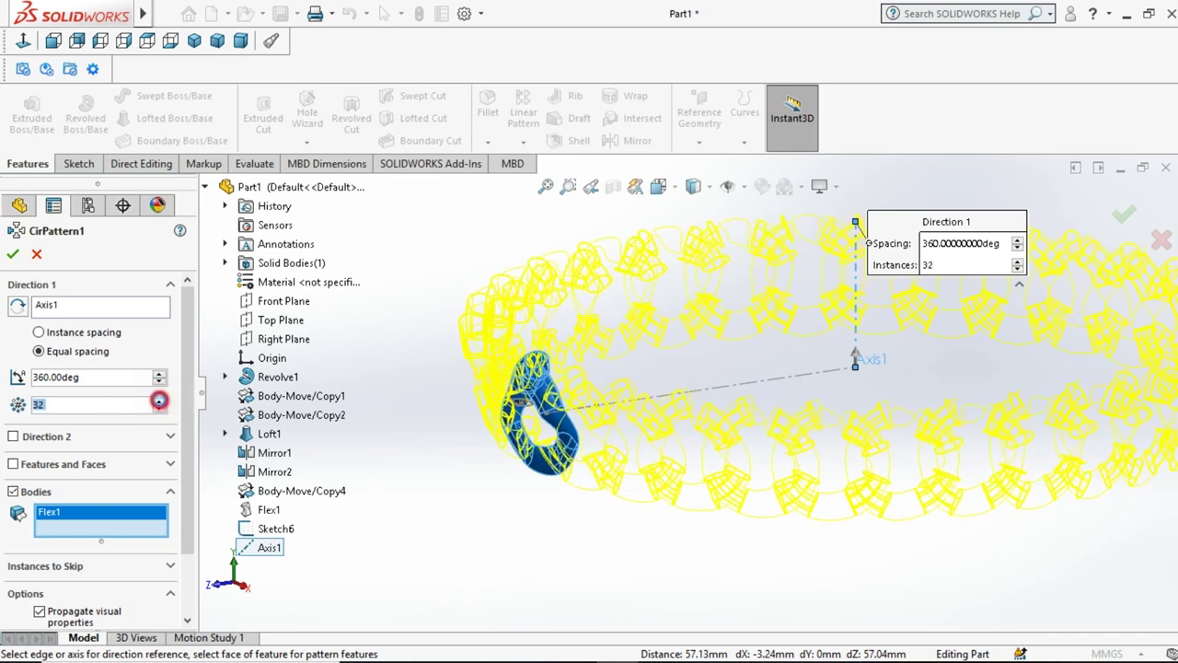
pyautogui.click(160, 402)
pyautogui.click(160, 402)
pyautogui.click(160, 403)
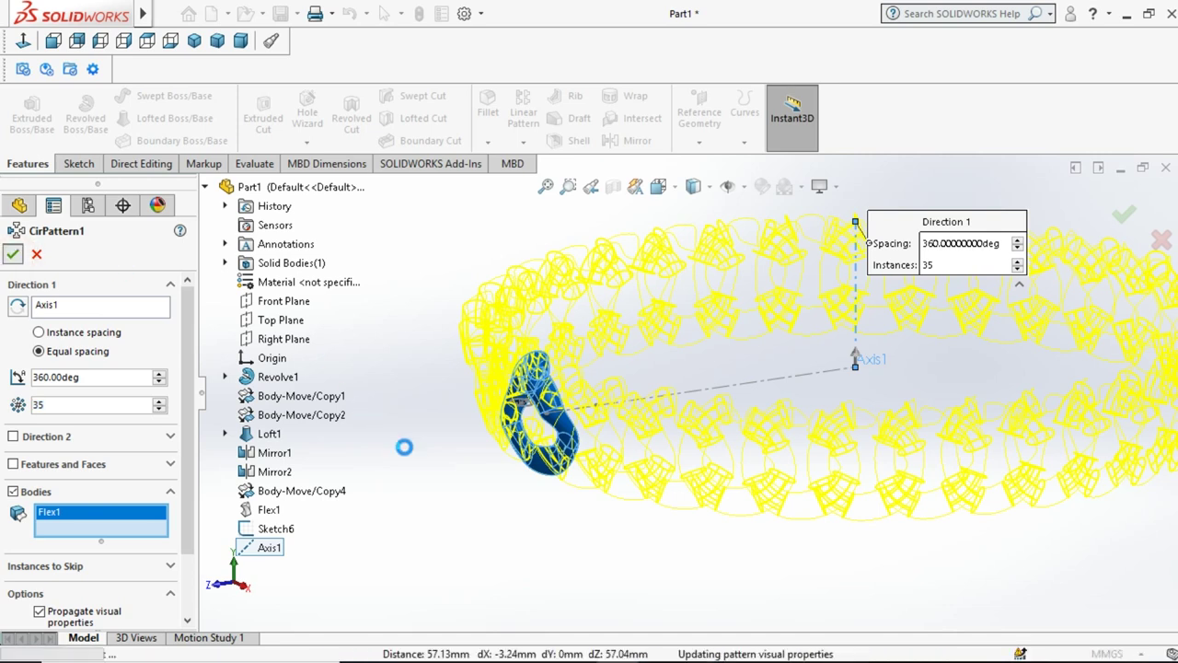
pyautogui.press('Return')
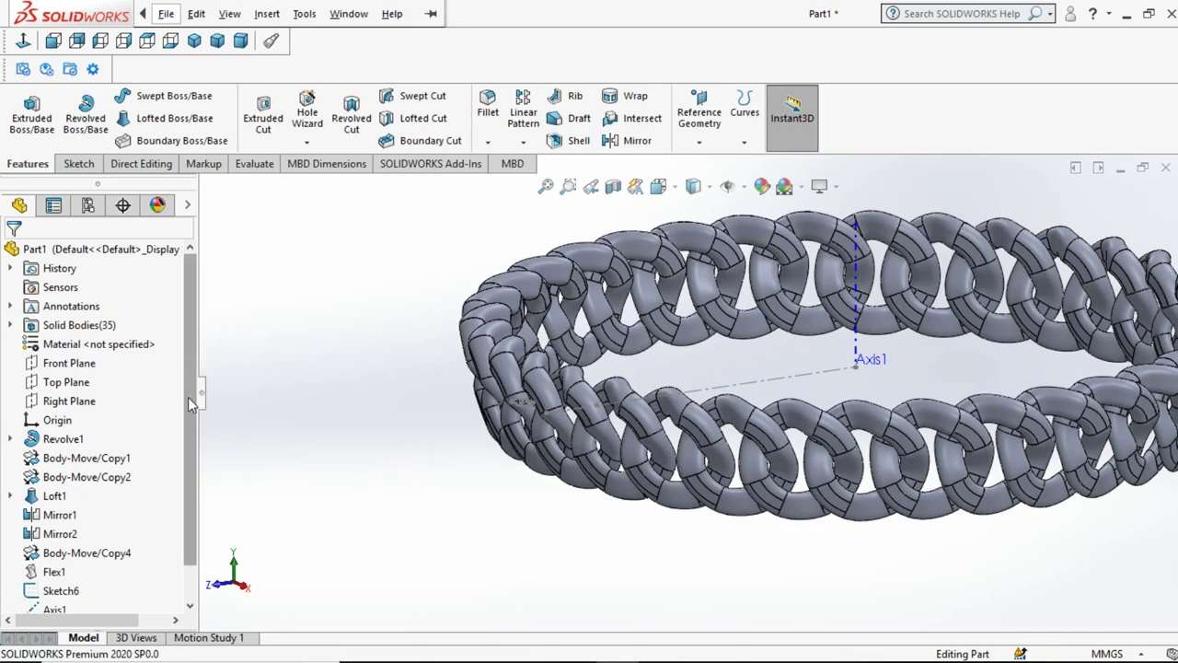
# Step: Leave the sketch, clear the selection and view the bracelet ring from above
pyautogui.click(820, 377)
pyautogui.click(820, 377)
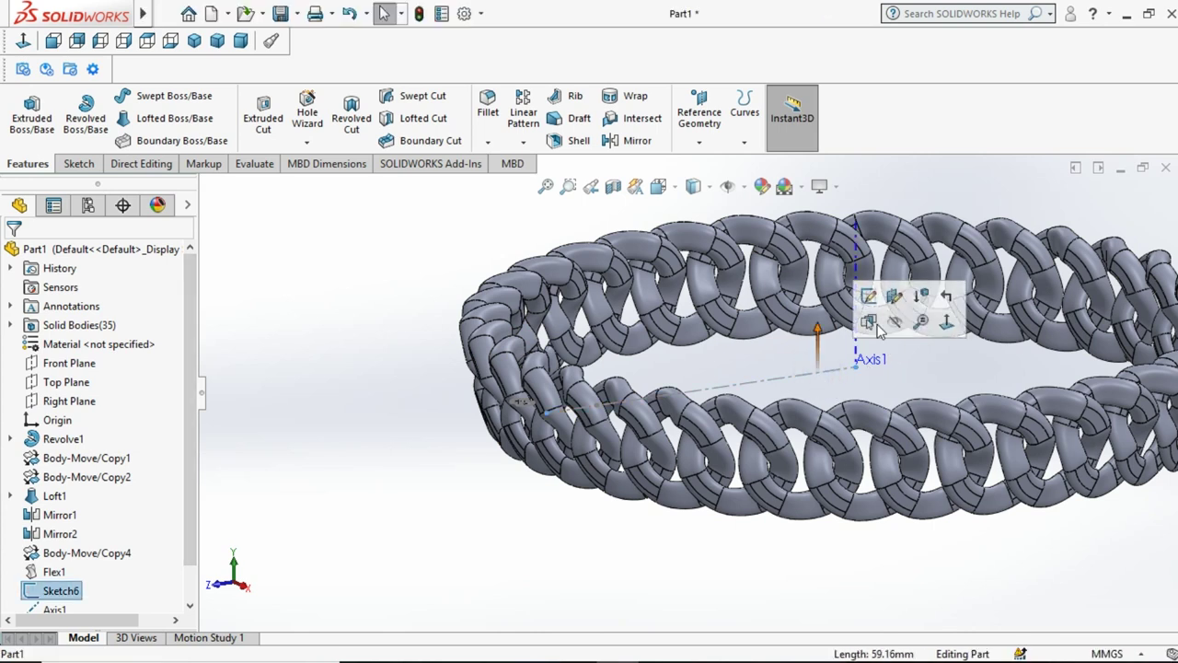
pyautogui.click(898, 318)
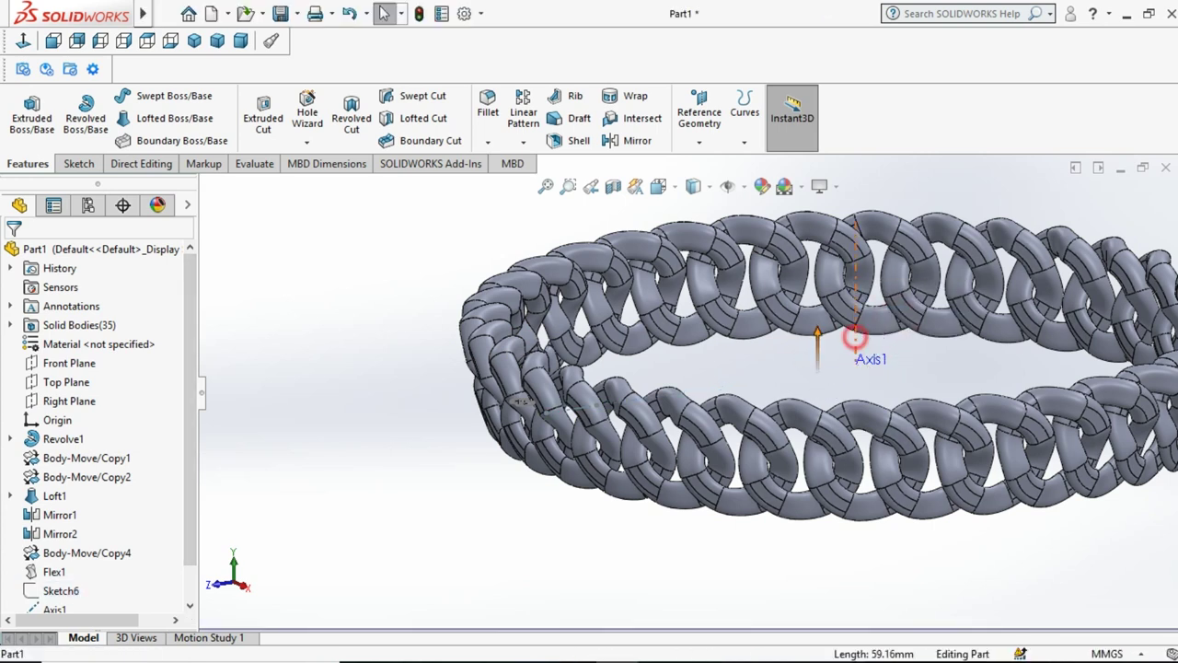
pyautogui.click(856, 340)
pyautogui.click(782, 385)
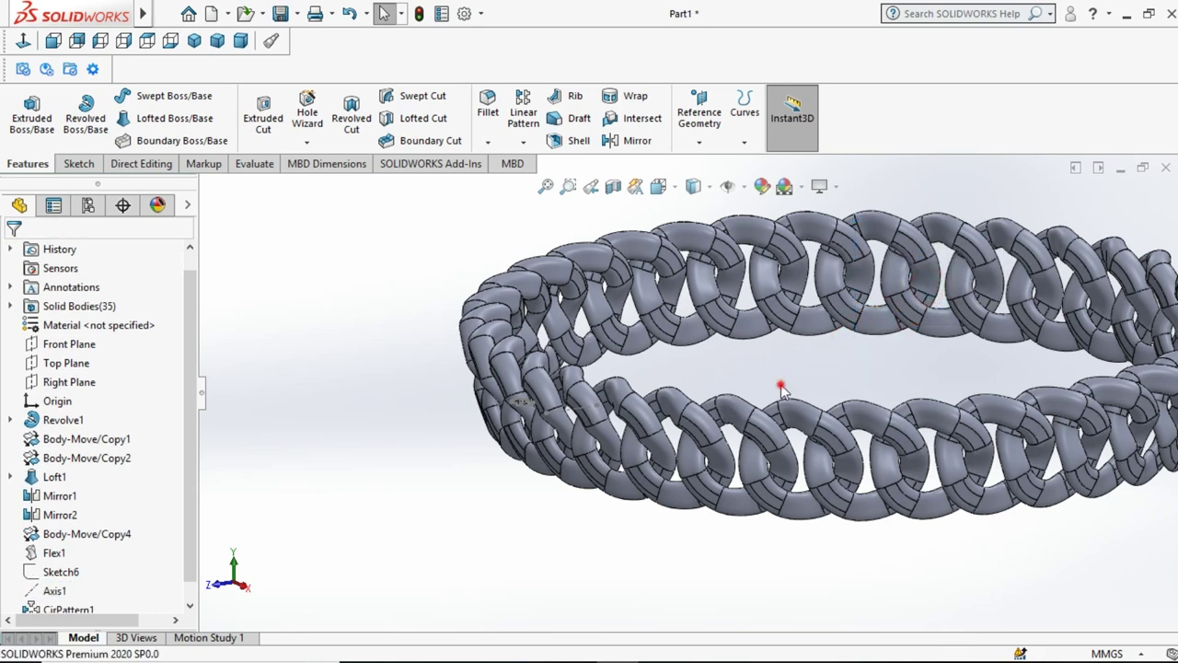
pyautogui.scroll(2, 783, 387)
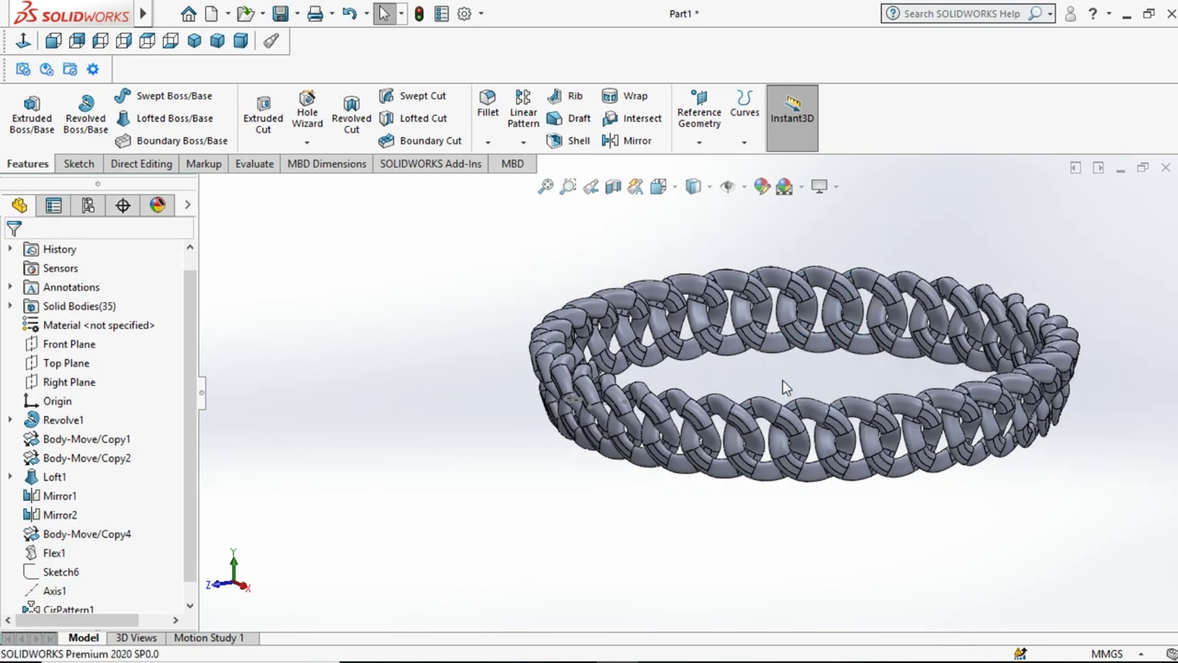
pyautogui.press('Down')
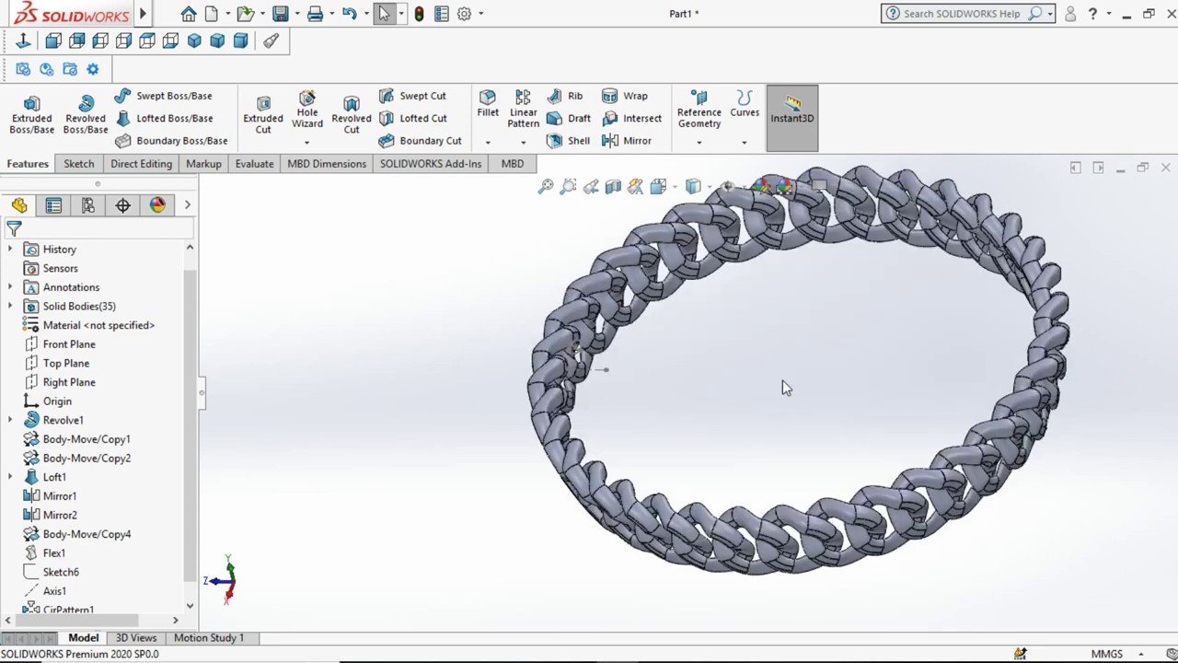
pyautogui.press('Up')
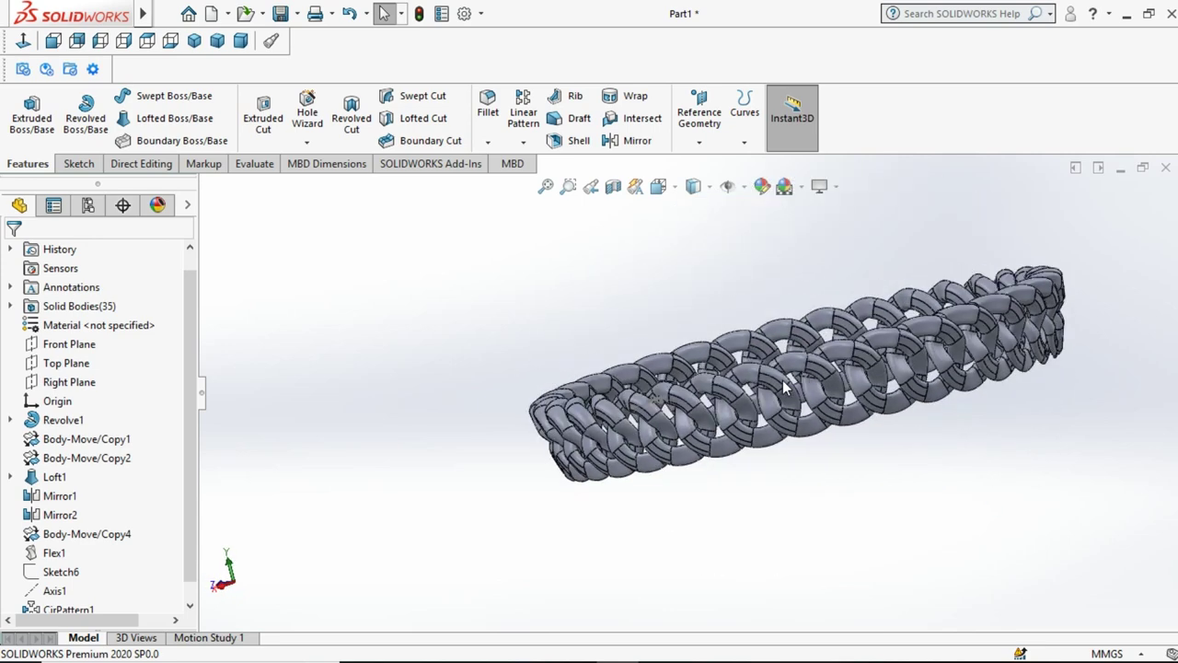
pyautogui.press('Down')
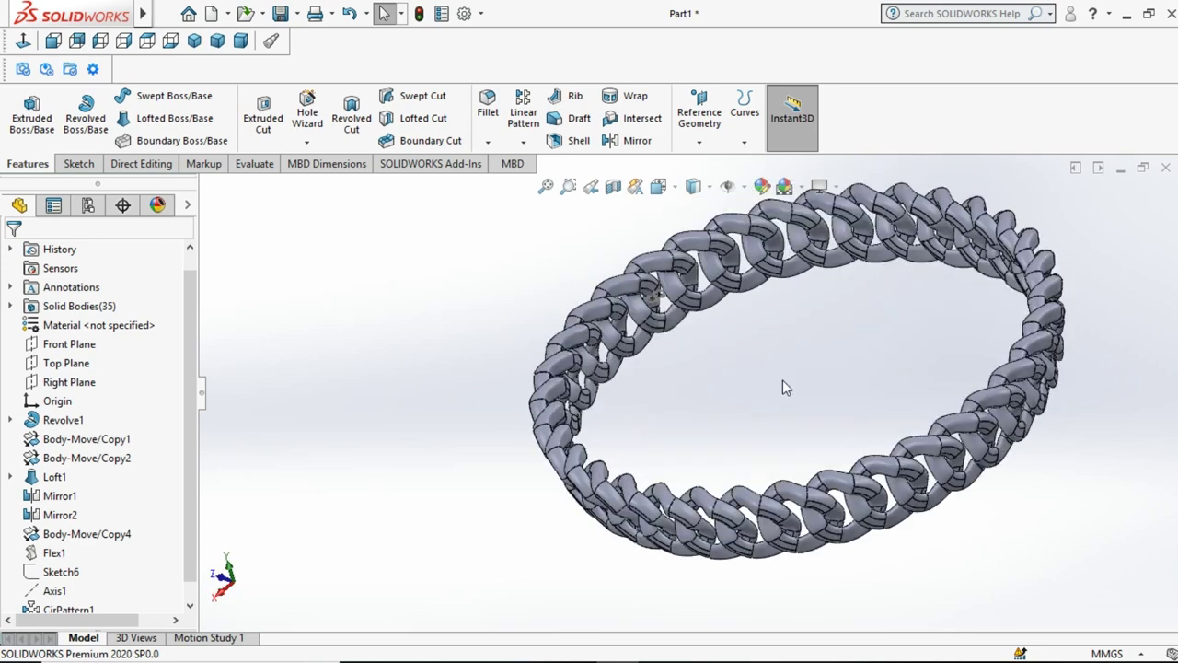
# Step: Rotate the ring through edge-on and open views to inspect the links
pyautogui.click(655, 299)
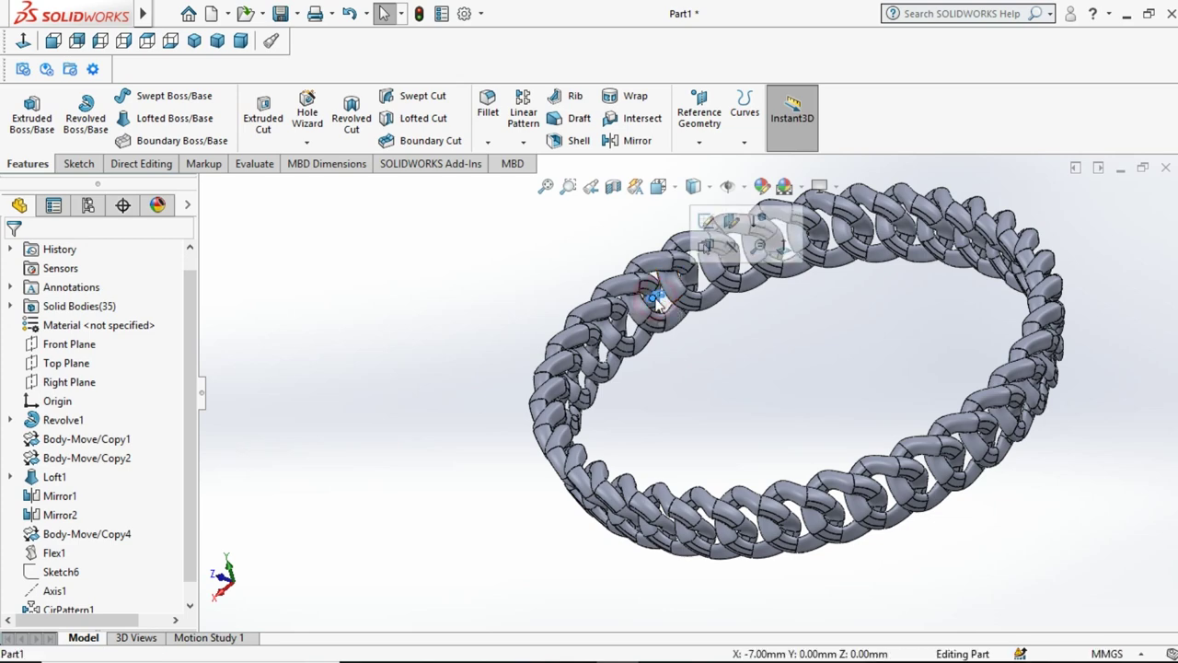
pyautogui.click(724, 245)
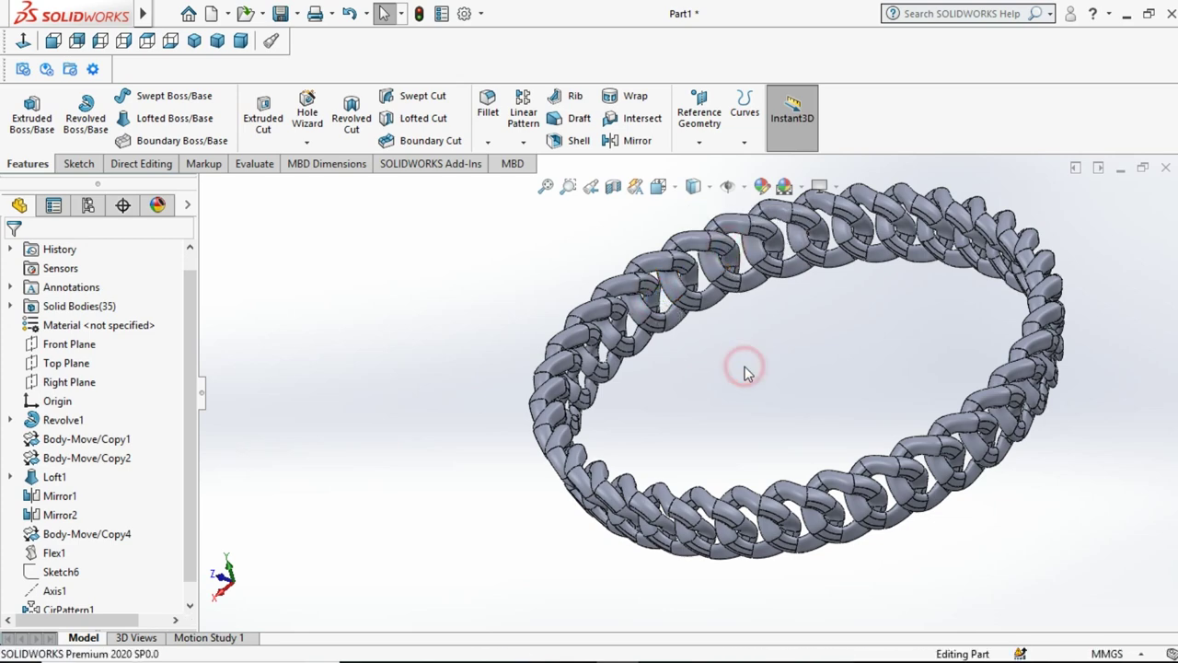
pyautogui.press('Up')
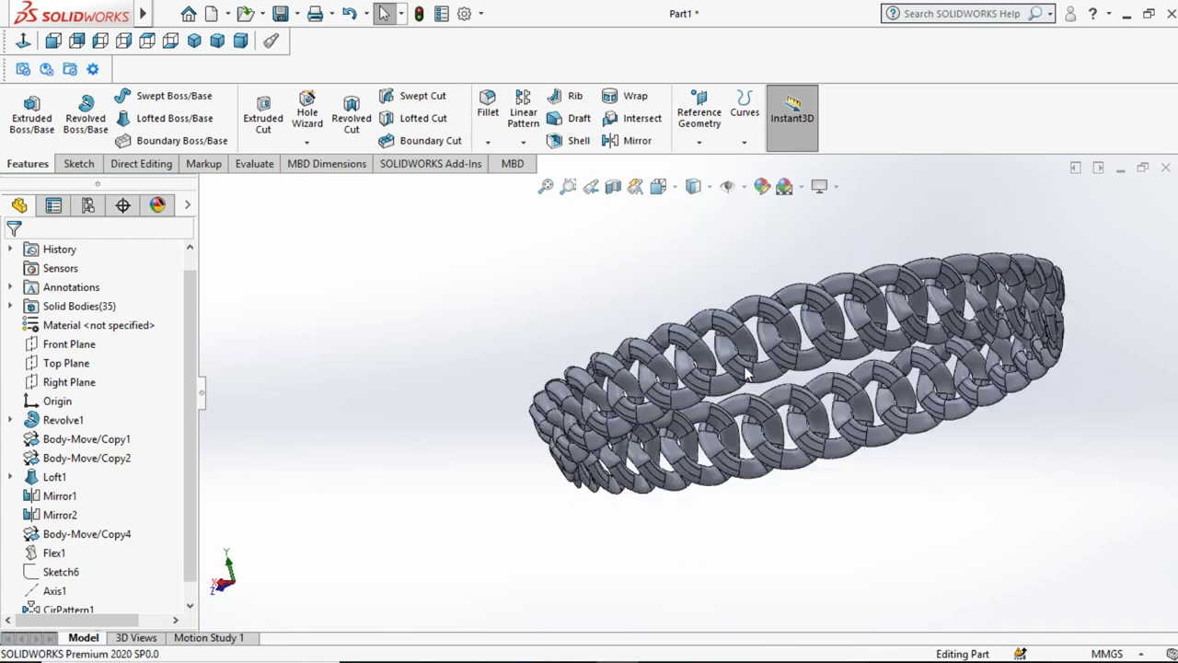
pyautogui.press('Up')
pyautogui.press('Up')
pyautogui.press('Up')
pyautogui.press('Up')
pyautogui.press('Up')
pyautogui.press('Up')
pyautogui.press('Up')
pyautogui.press('Up')
pyautogui.press('Up')
pyautogui.press('Up')
pyautogui.press('Up')
pyautogui.press('Up')
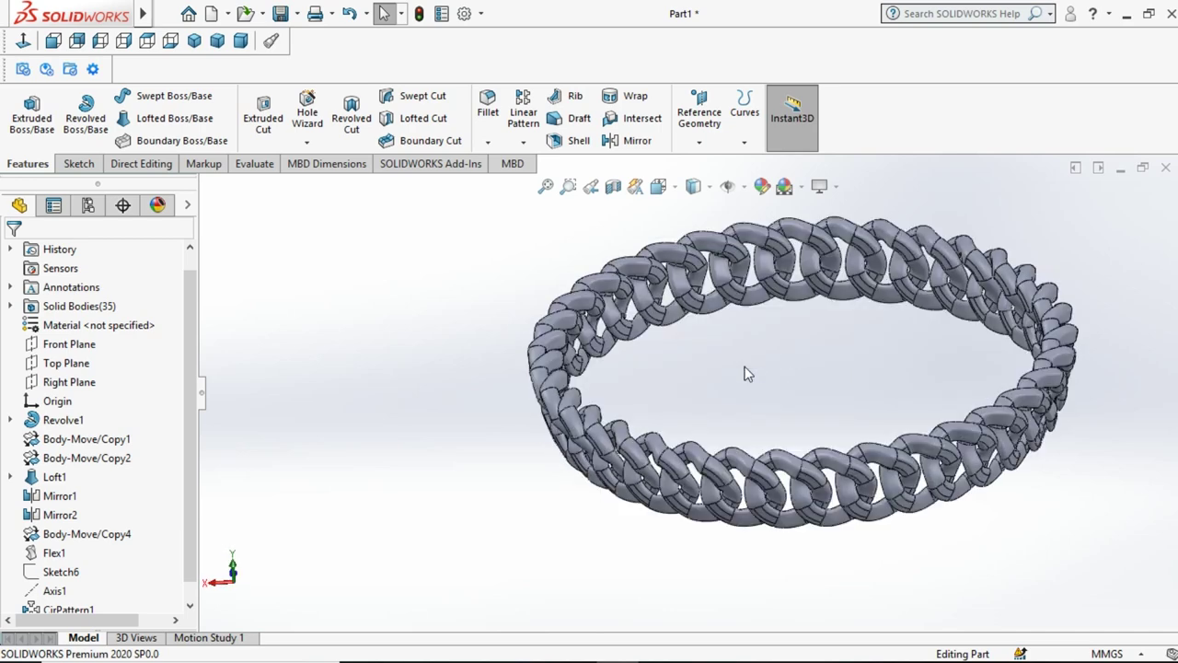
pyautogui.press('Up')
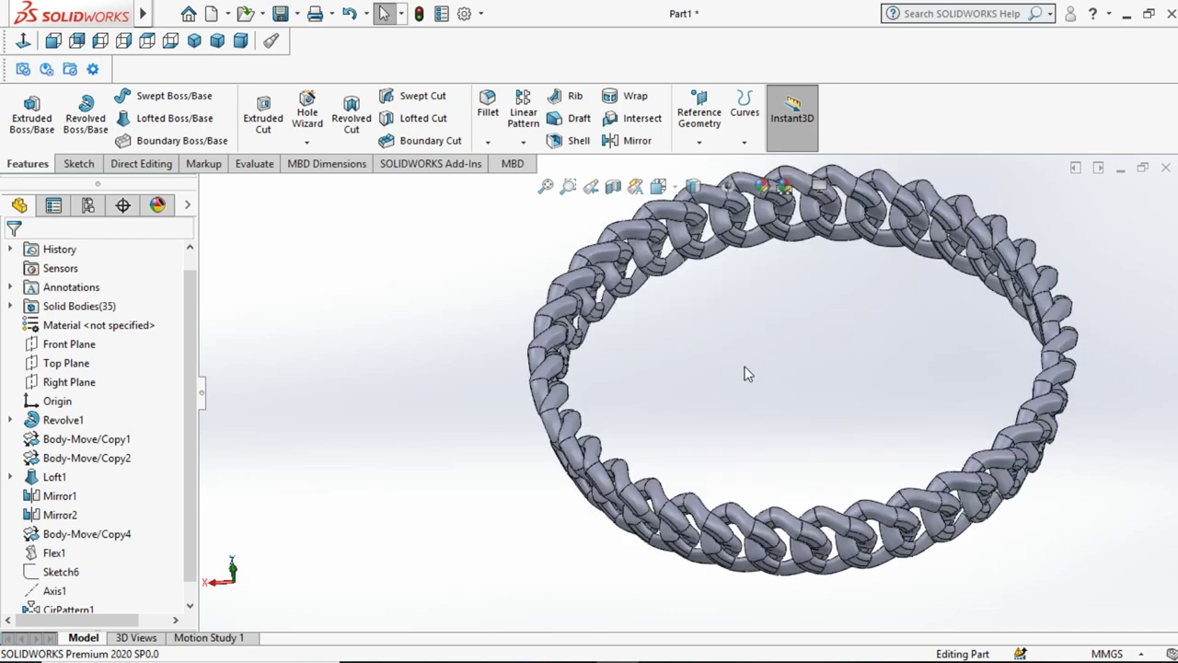
pyautogui.press('Up')
pyautogui.press('alt')
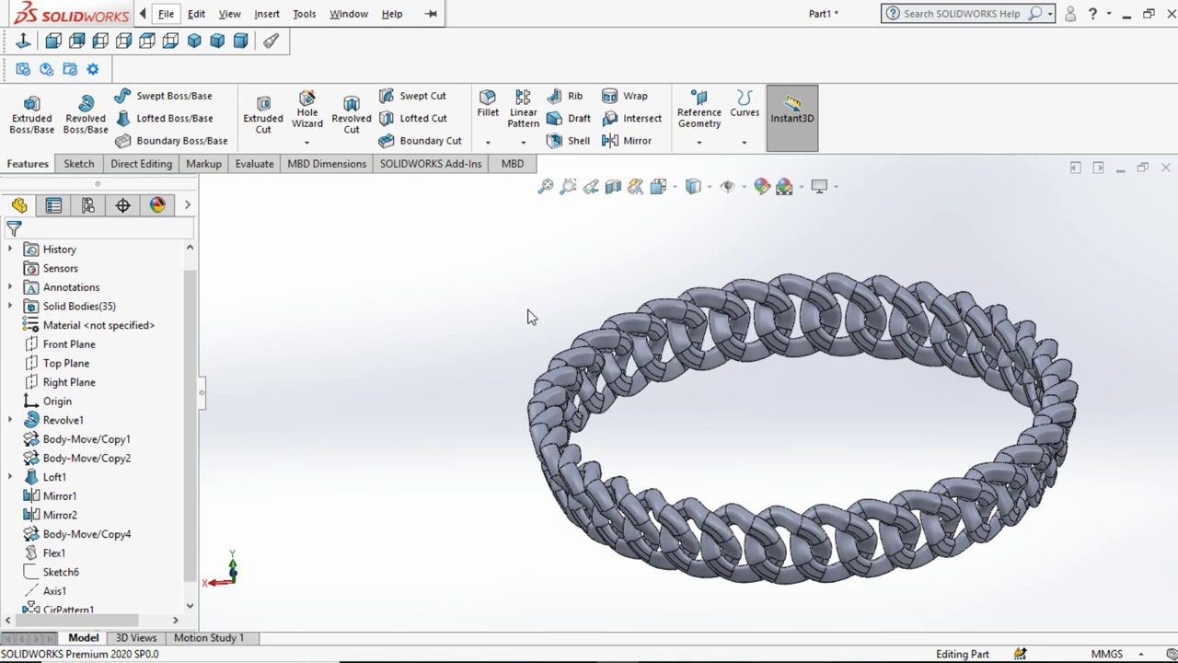
pyautogui.press('f')
pyautogui.press('Escape')
pyautogui.press('Escape')
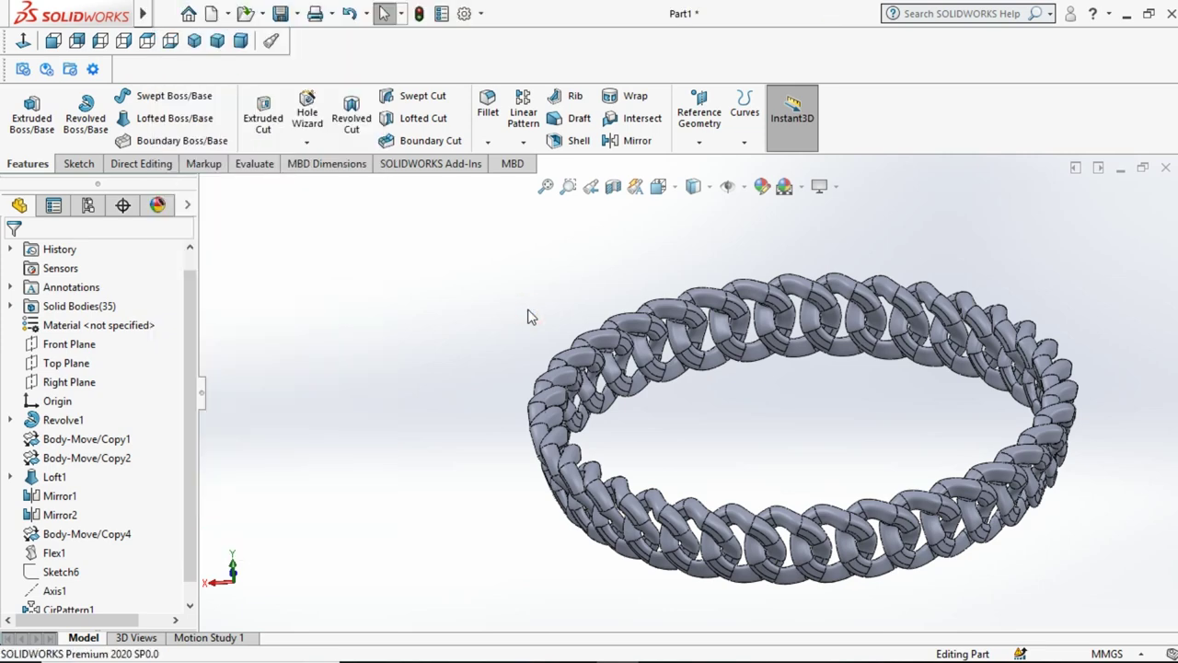
pyautogui.press('Down')
pyautogui.press('Left')
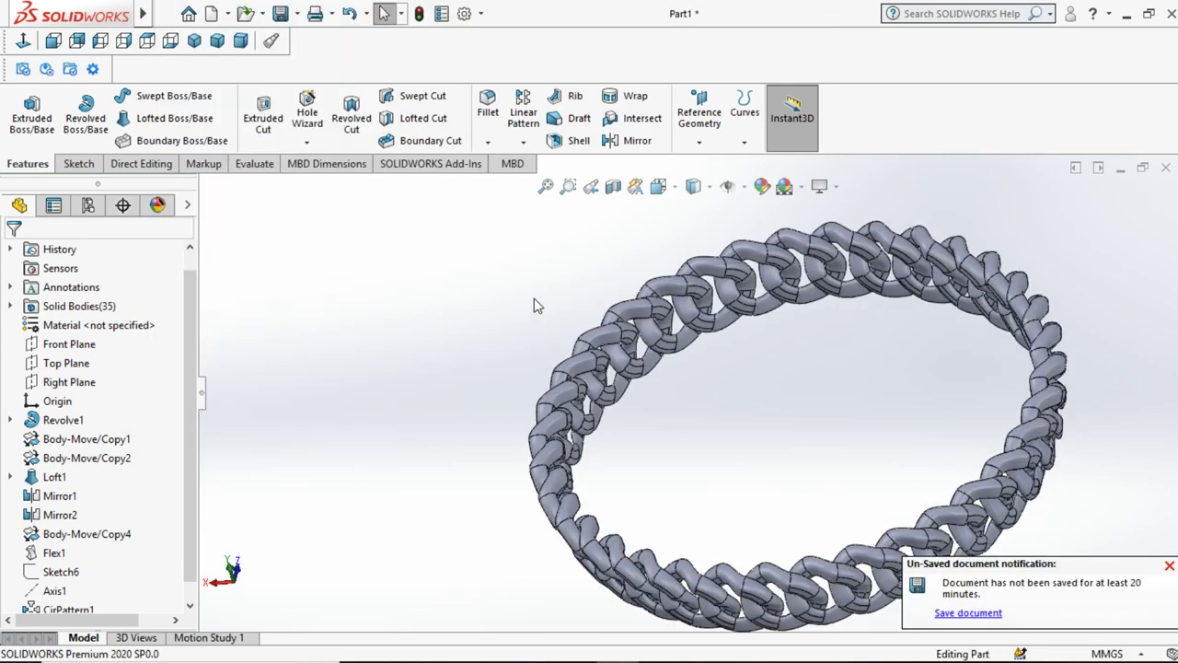
# Step: Switch the display style to Shaded without edges
pyautogui.click(693, 186)
pyautogui.click(694, 233)
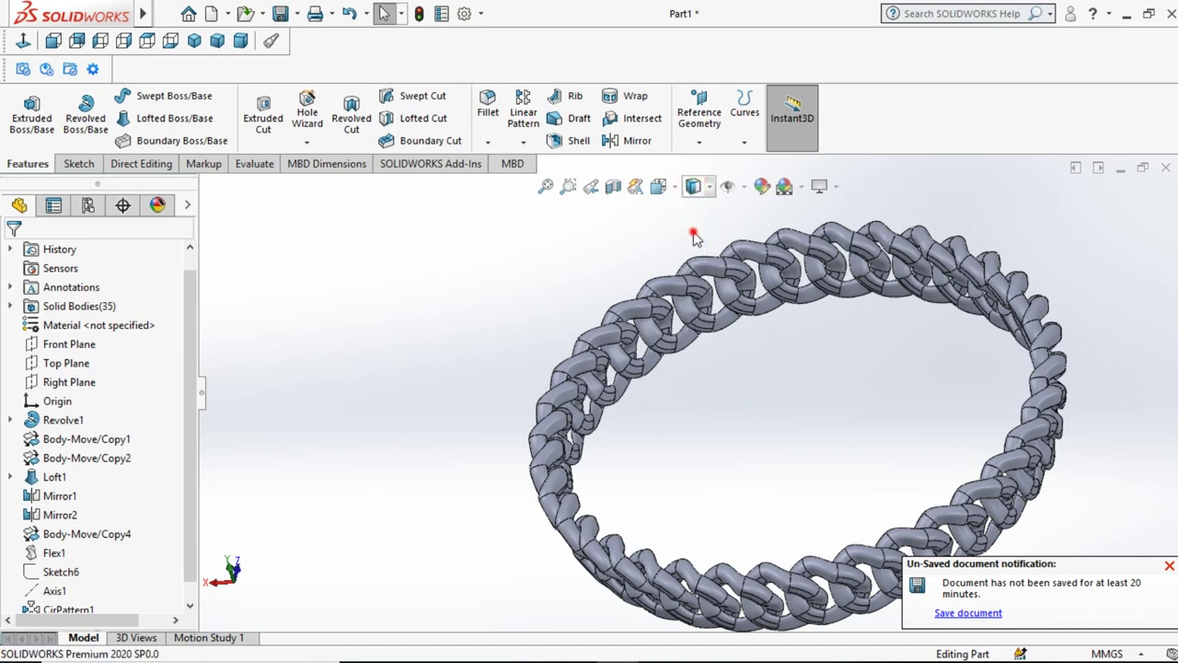
pyautogui.press('Up')
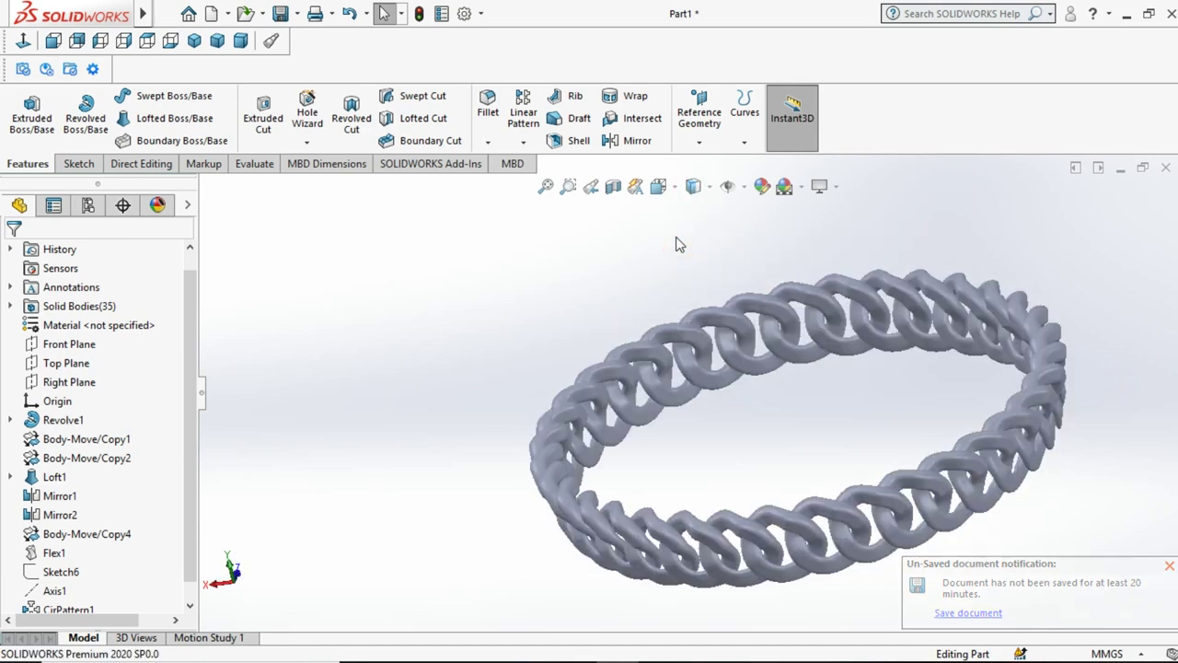